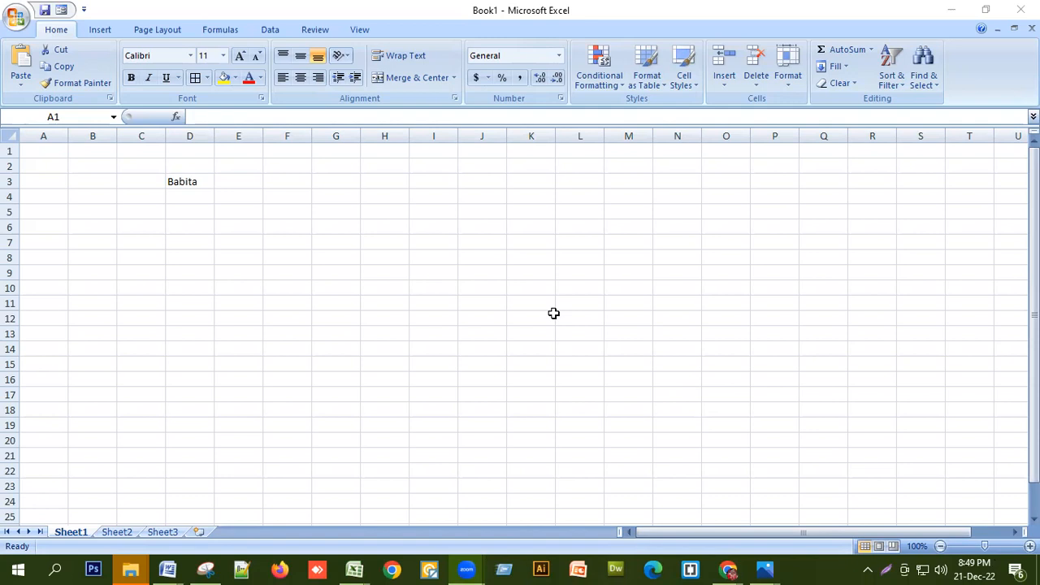
# Focus the spreadsheet and practise selecting columns A, C and E and rows 6 and 7
pyautogui.click(330, 441)
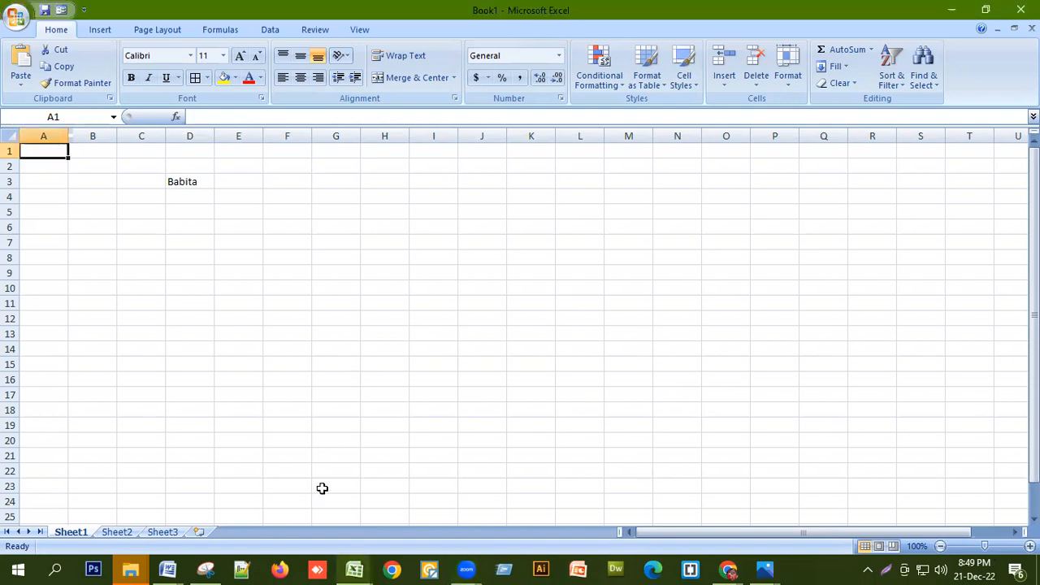
pyautogui.hotkey('alt', 'Tab')
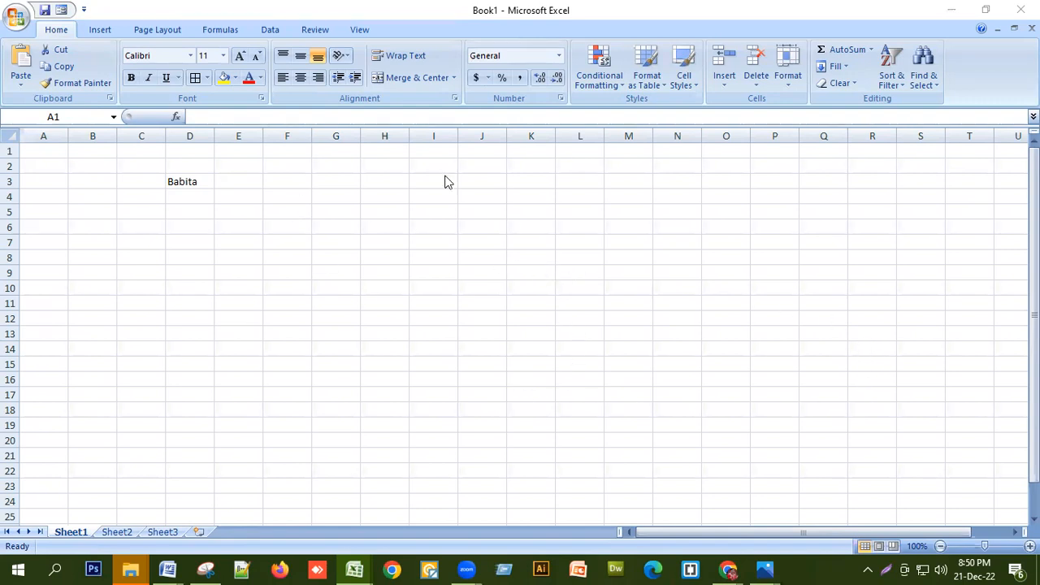
pyautogui.click(53, 138)
pyautogui.click(54, 136)
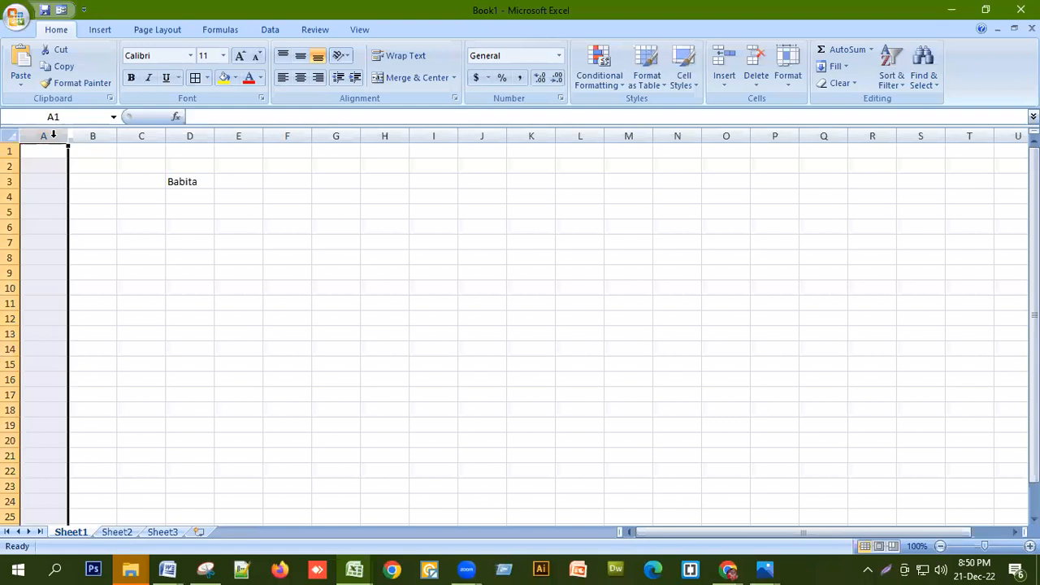
pyautogui.click(141, 136)
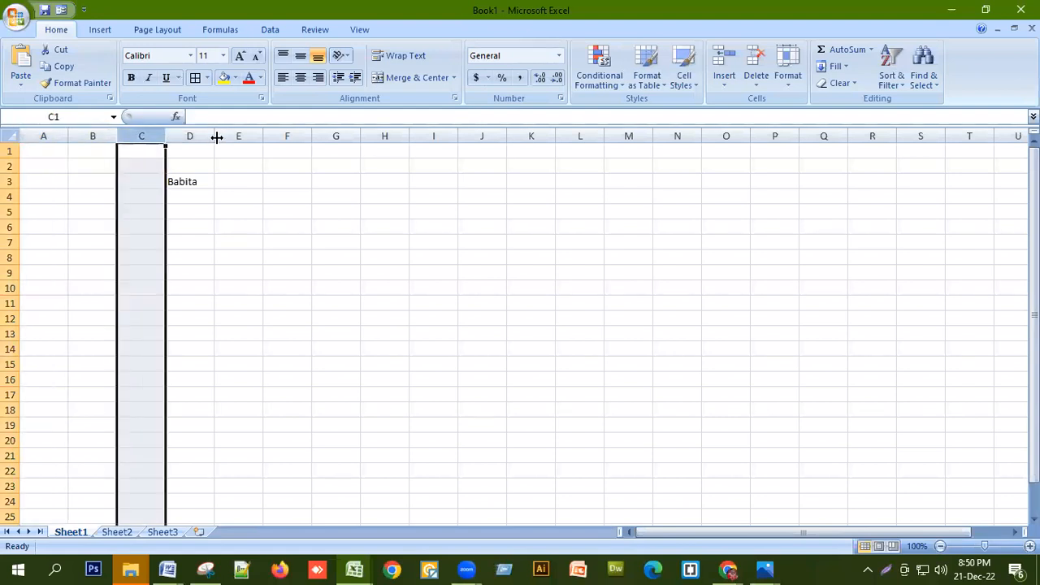
pyautogui.click(225, 132)
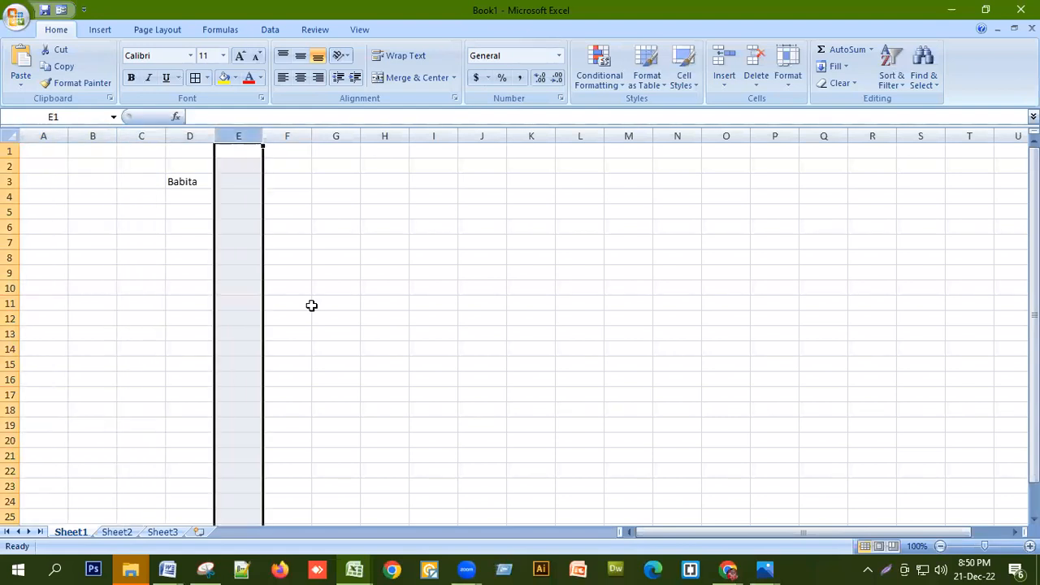
pyautogui.click(10, 227)
pyautogui.click(9, 242)
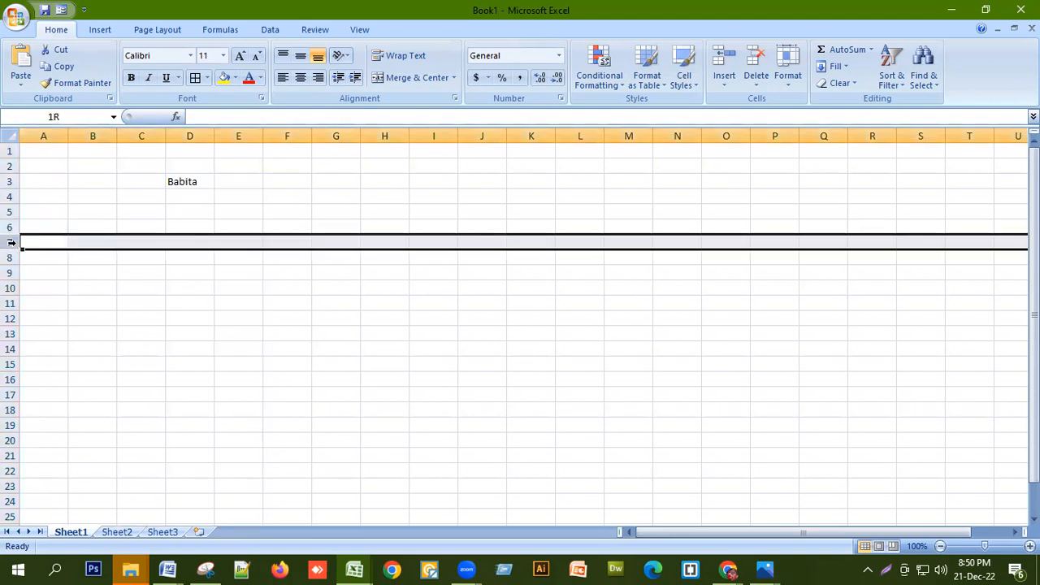
pyautogui.click(6, 264)
# Practise selecting single cells such as J4, K3, G2, E3, D3, R6 and D8
pyautogui.click(500, 195)
pyautogui.click(531, 179)
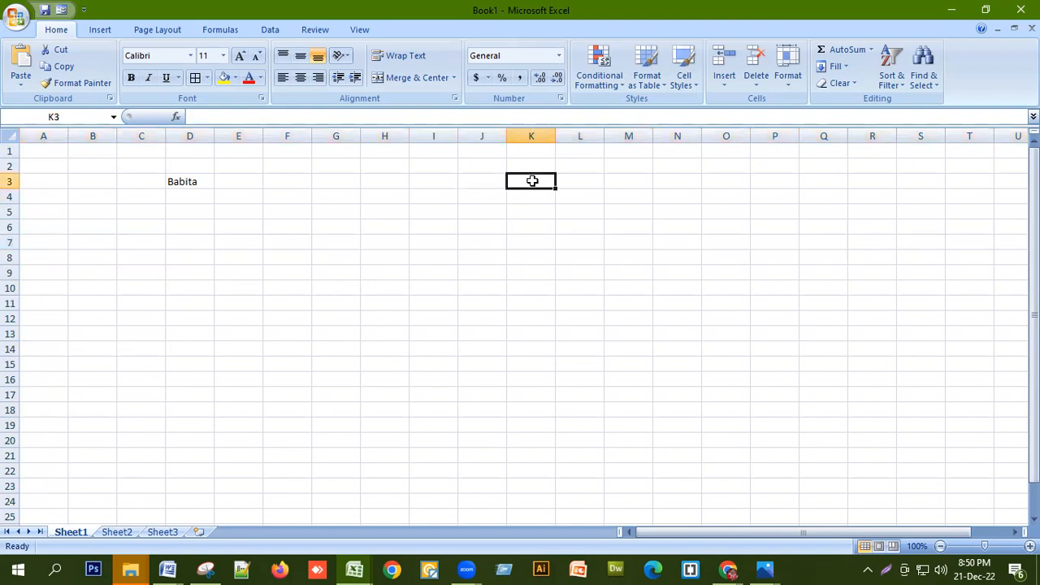
pyautogui.click(473, 181)
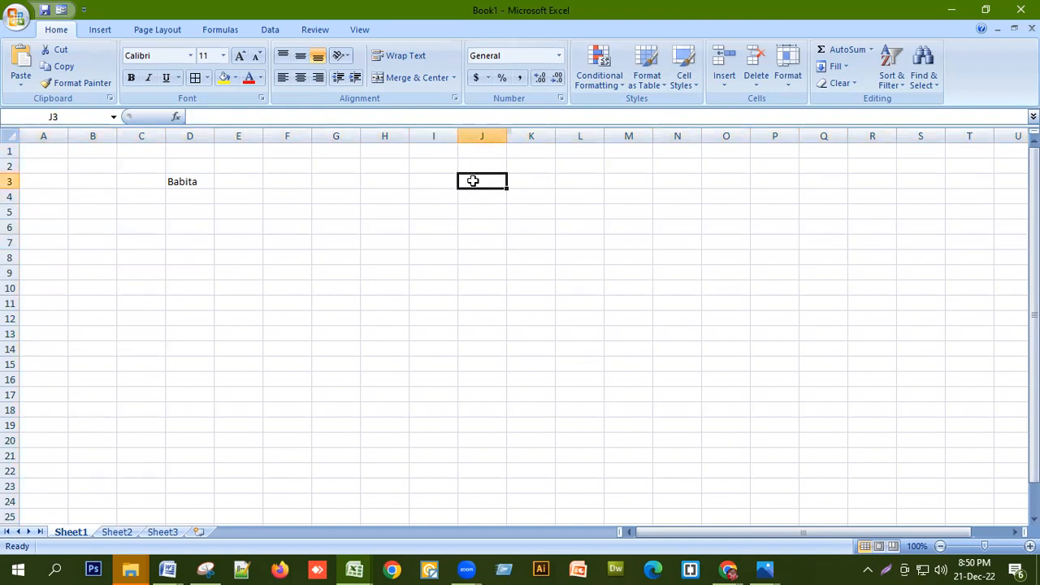
pyautogui.click(317, 167)
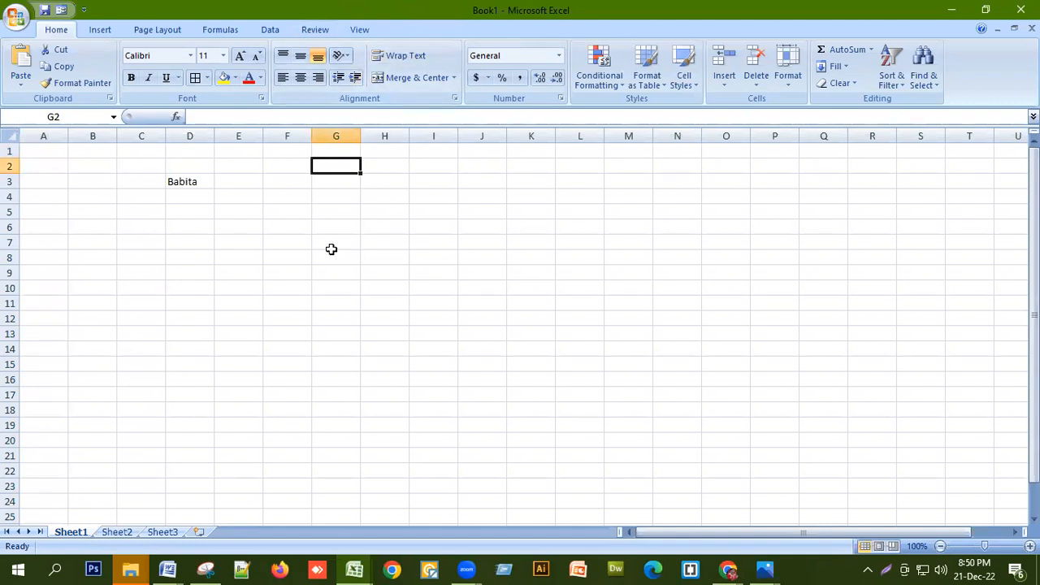
pyautogui.click(236, 180)
pyautogui.click(195, 179)
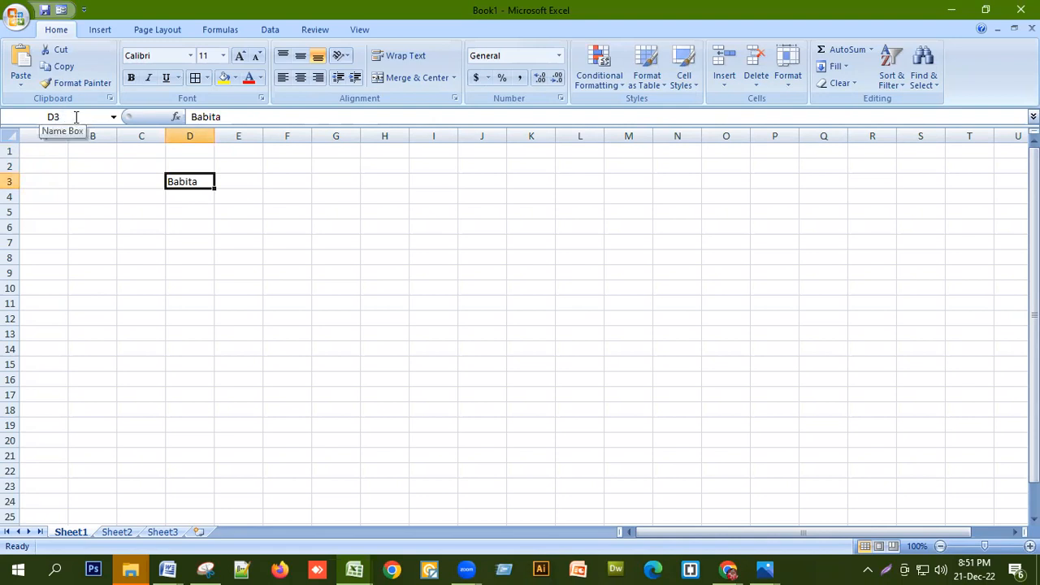
pyautogui.click(865, 227)
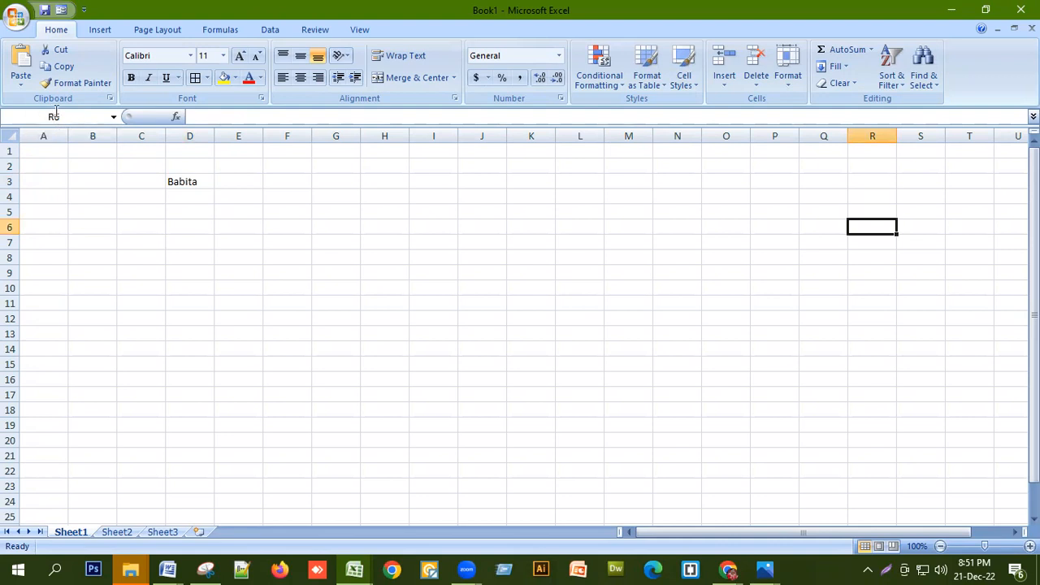
pyautogui.click(489, 210)
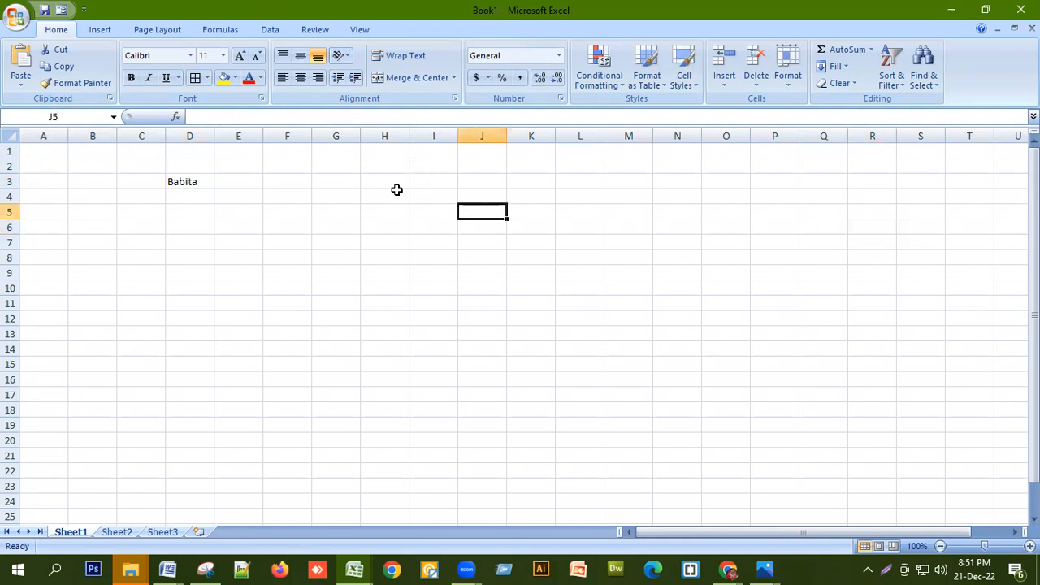
pyautogui.click(174, 182)
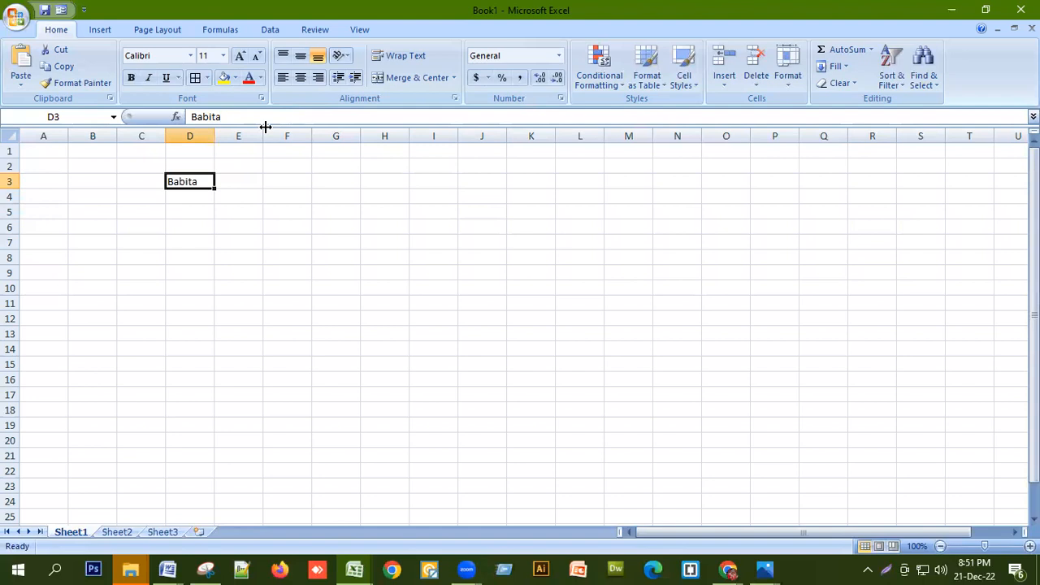
pyautogui.click(193, 260)
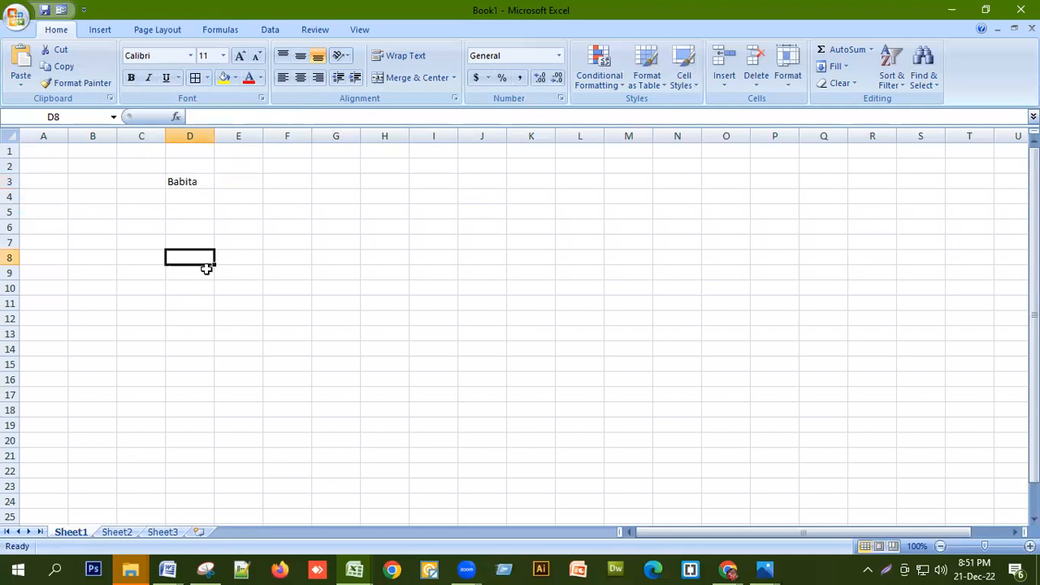
# Widen column A and stretch row 1 across the sheet, then undo both changes
pyautogui.click(51, 134)
pyautogui.click(101, 135)
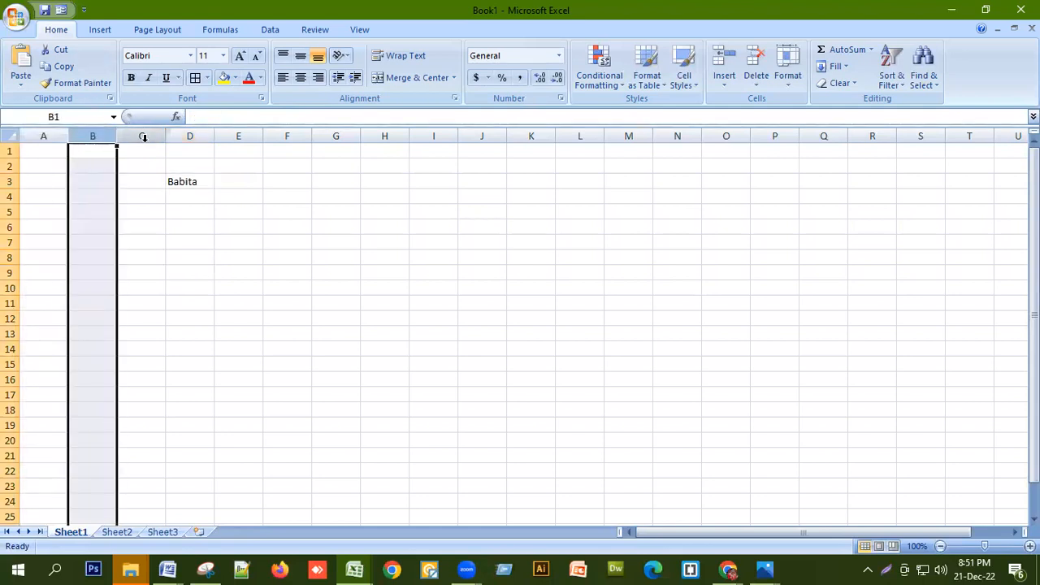
pyautogui.click(142, 135)
pyautogui.click(37, 135)
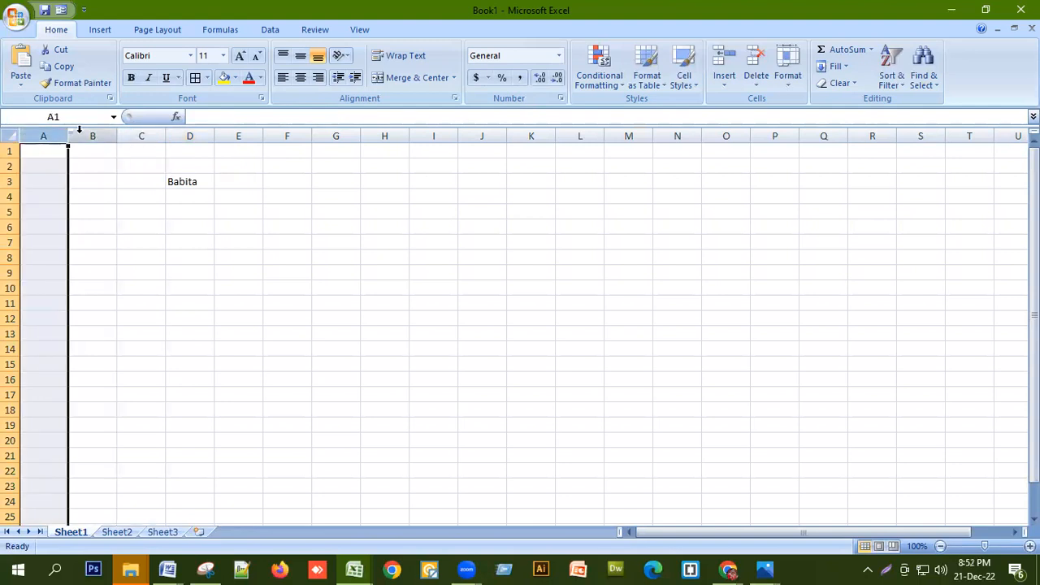
pyautogui.moveTo(67, 136); pyautogui.dragTo(1015, 182)
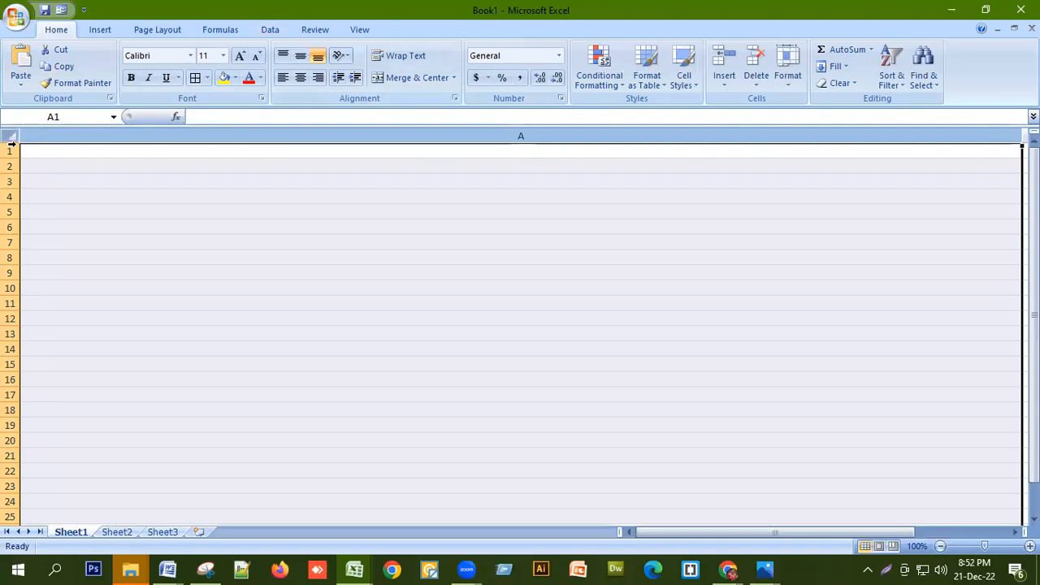
pyautogui.moveTo(16, 157); pyautogui.dragTo(10, 531)
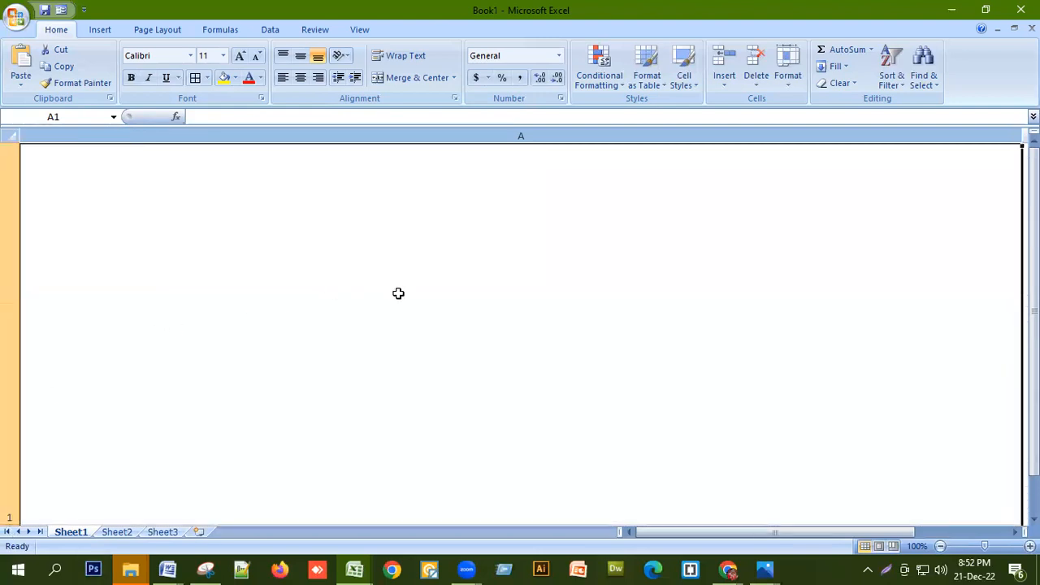
pyautogui.hotkey('ctrl', 'a')
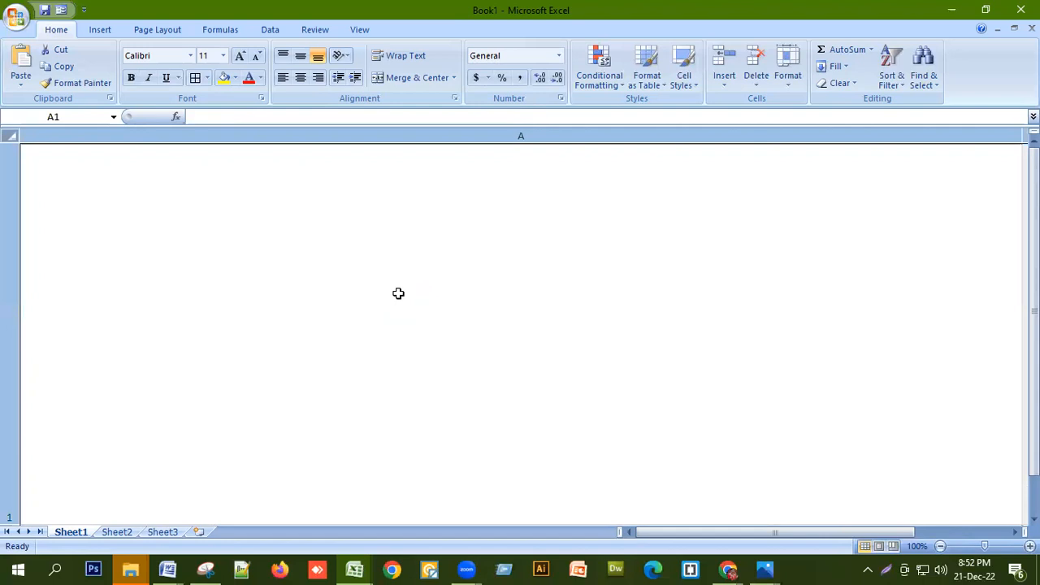
pyautogui.click(398, 293)
pyautogui.hotkey('ctrl', 'a')
pyautogui.click(398, 293)
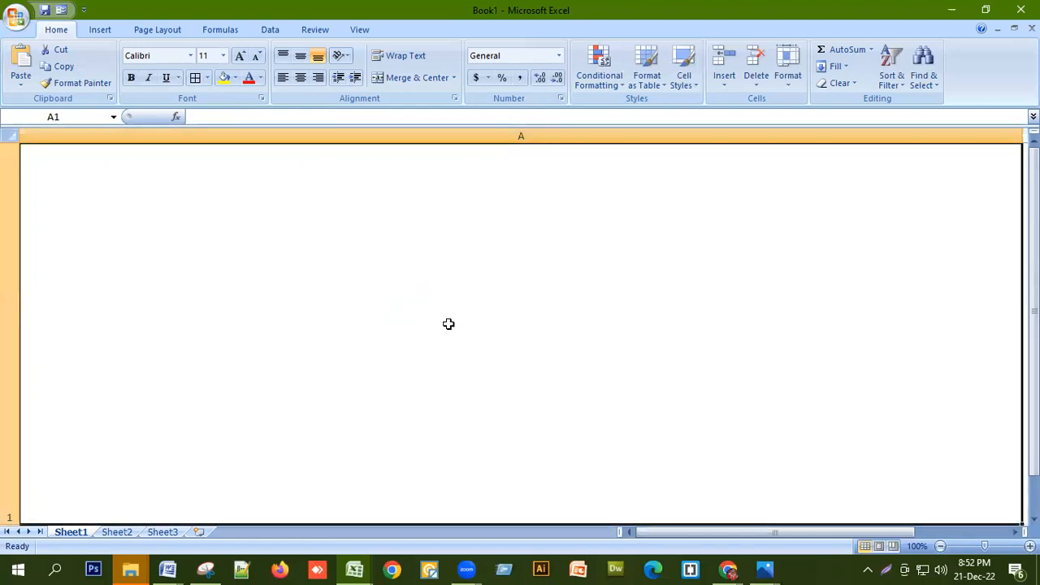
pyautogui.hotkey('ctrl', 'z')
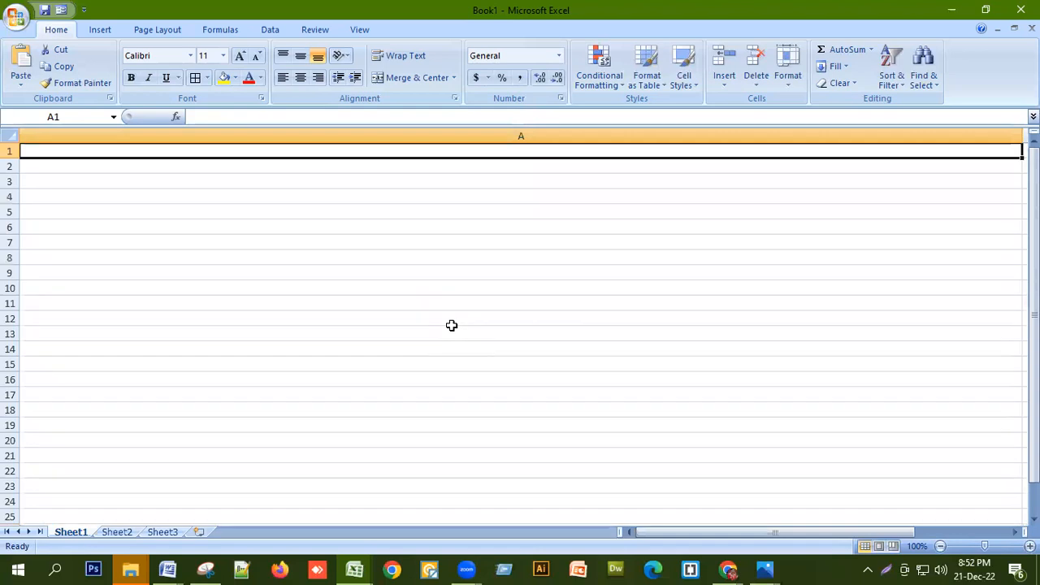
pyautogui.hotkey('ctrl', 'z')
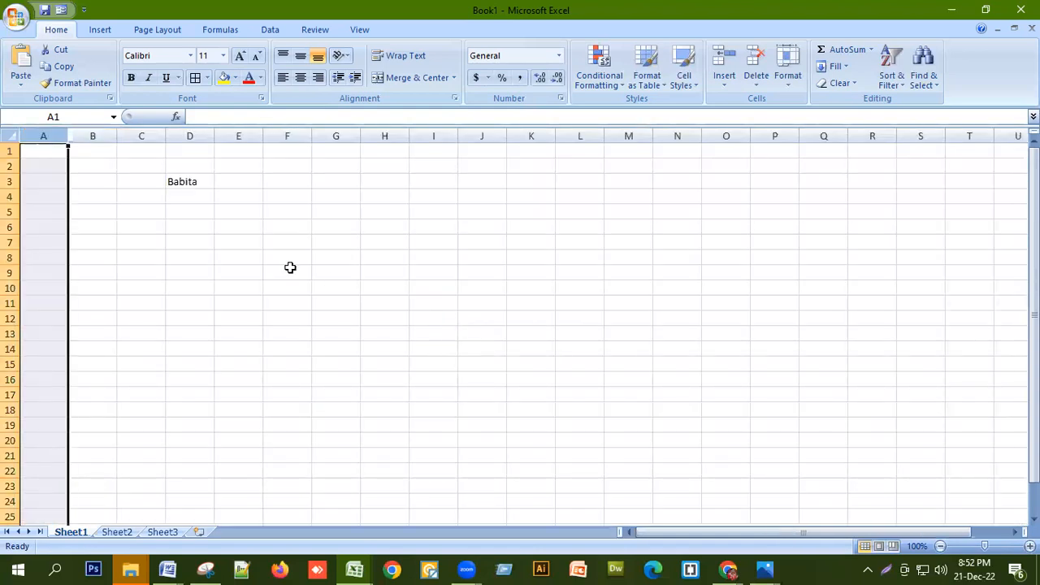
# Jump from A1 to the last column XFD and the last row, returning to A1
pyautogui.click(52, 151)
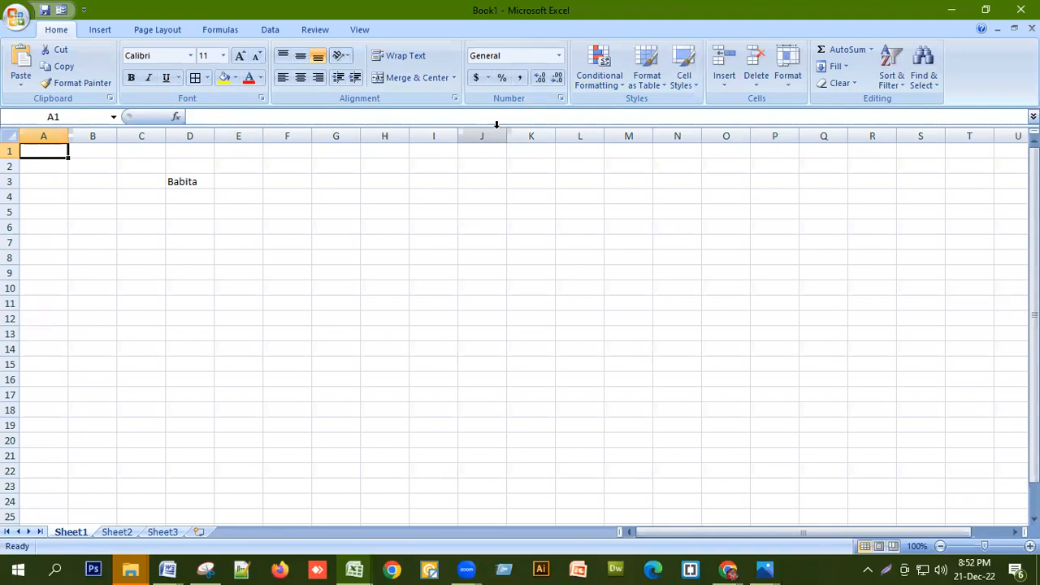
pyautogui.hotkey('ctrl', 'Right')
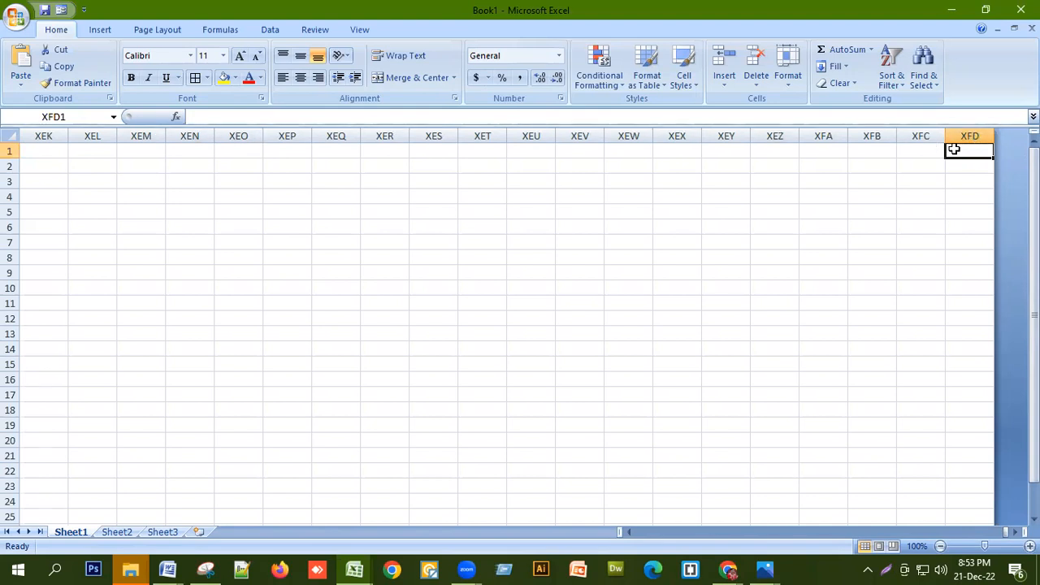
pyautogui.hotkey('ctrl', 'Home')
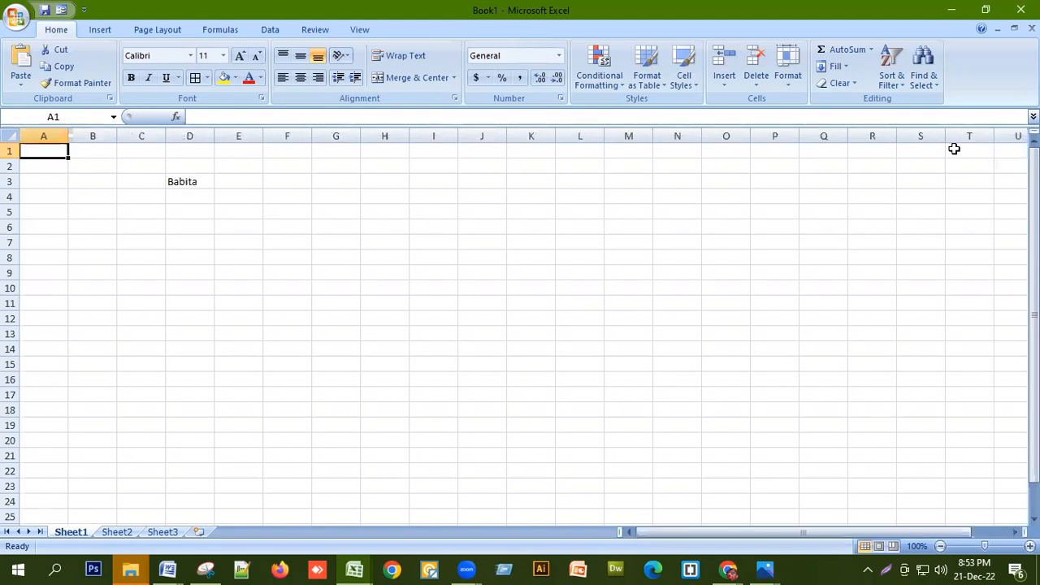
pyautogui.click(11, 151)
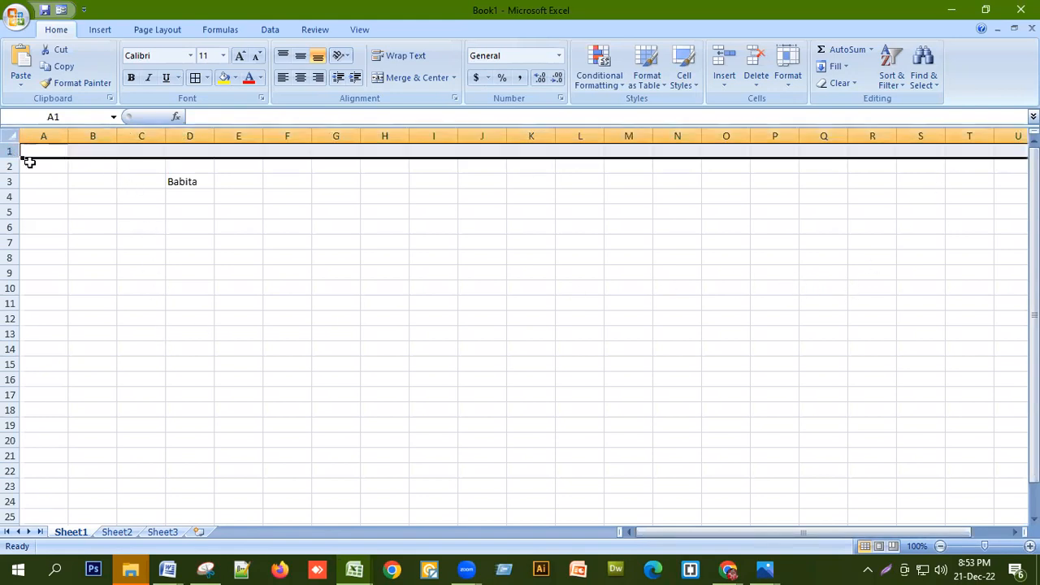
pyautogui.click(37, 155)
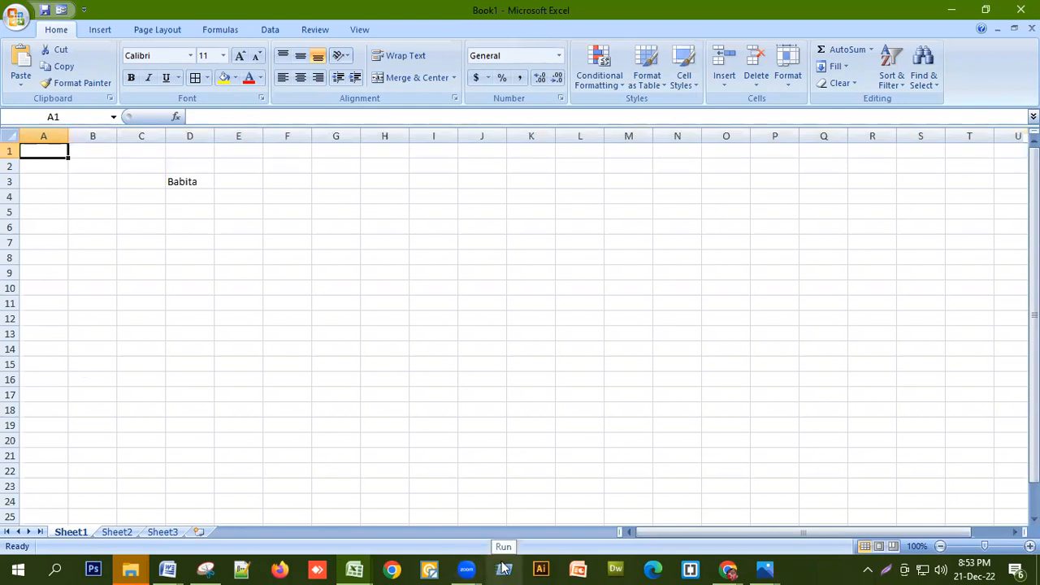
pyautogui.hotkey('ctrl', 'Down')
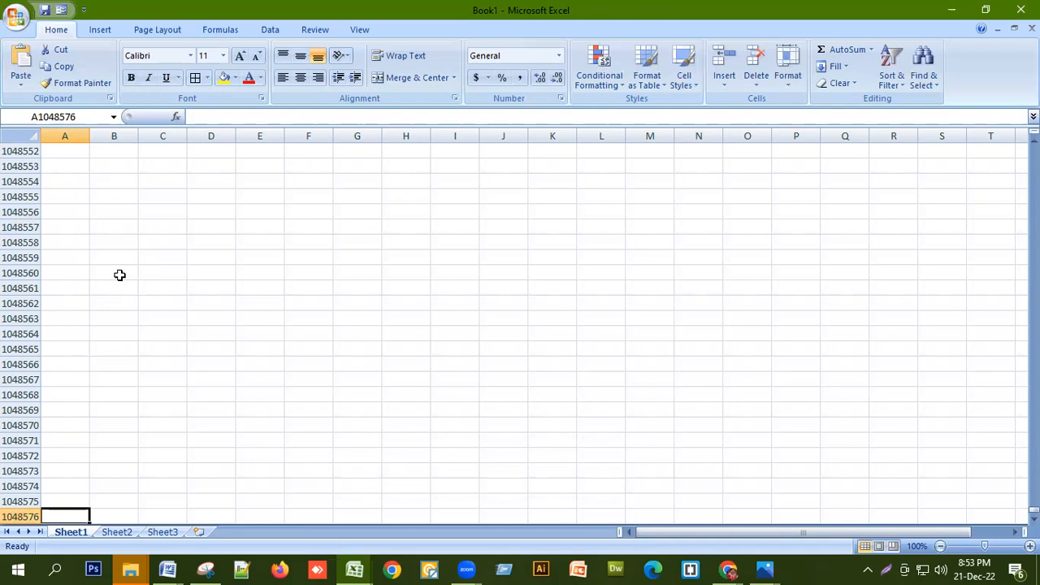
pyautogui.hotkey('ctrl', 'Up')
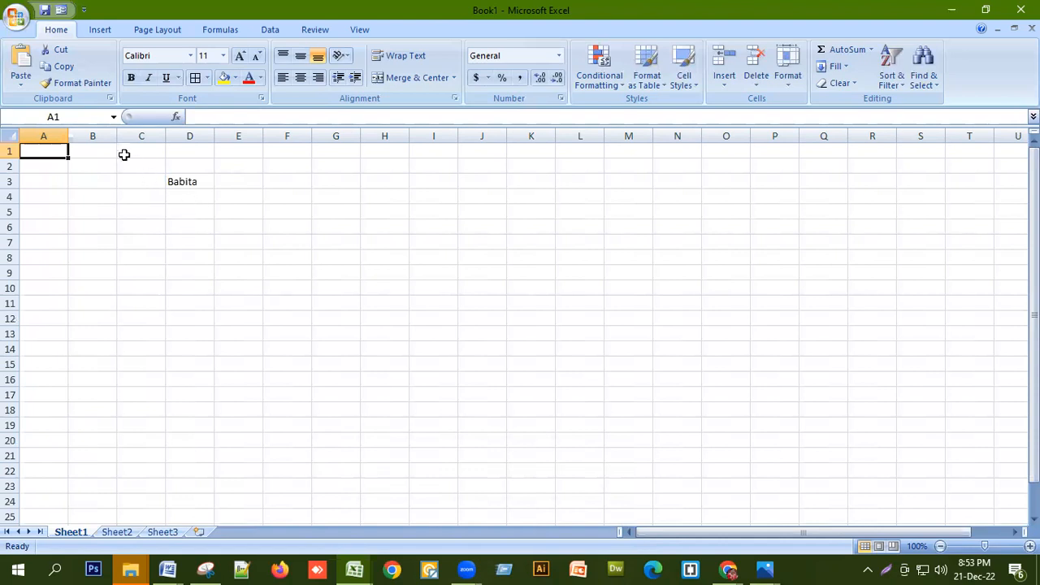
# Select column B, row 7 and cells D3, F4 and D4, briefly editing F4
pyautogui.click(84, 135)
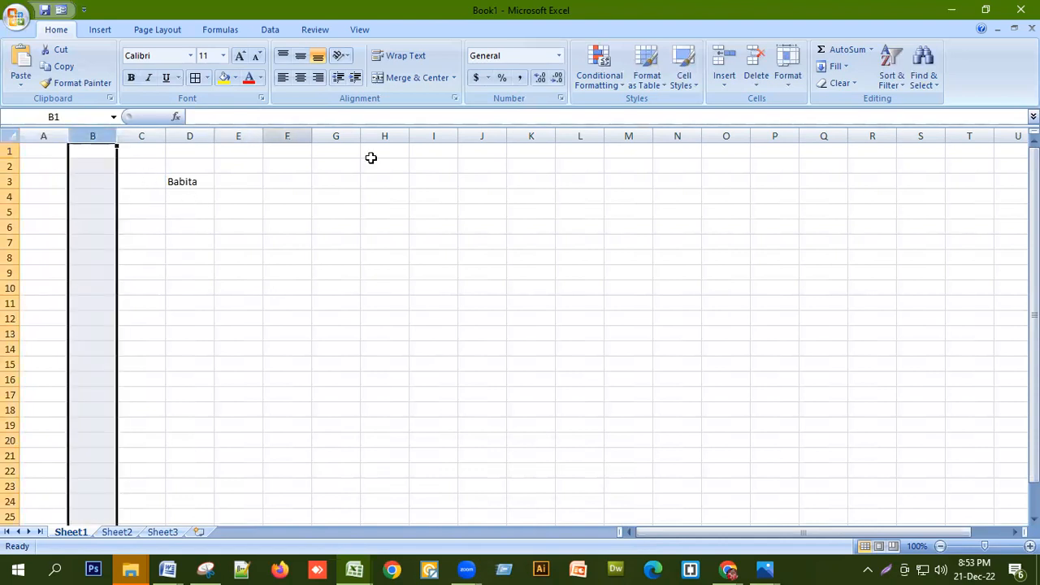
pyautogui.click(10, 242)
pyautogui.click(195, 186)
pyautogui.click(268, 194)
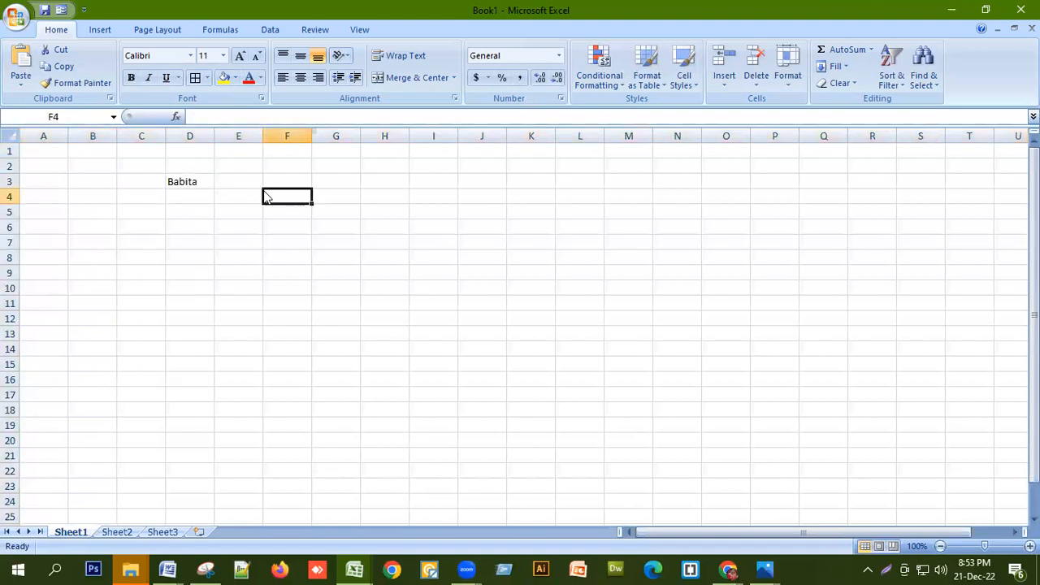
pyautogui.click(81, 116)
pyautogui.click(221, 115)
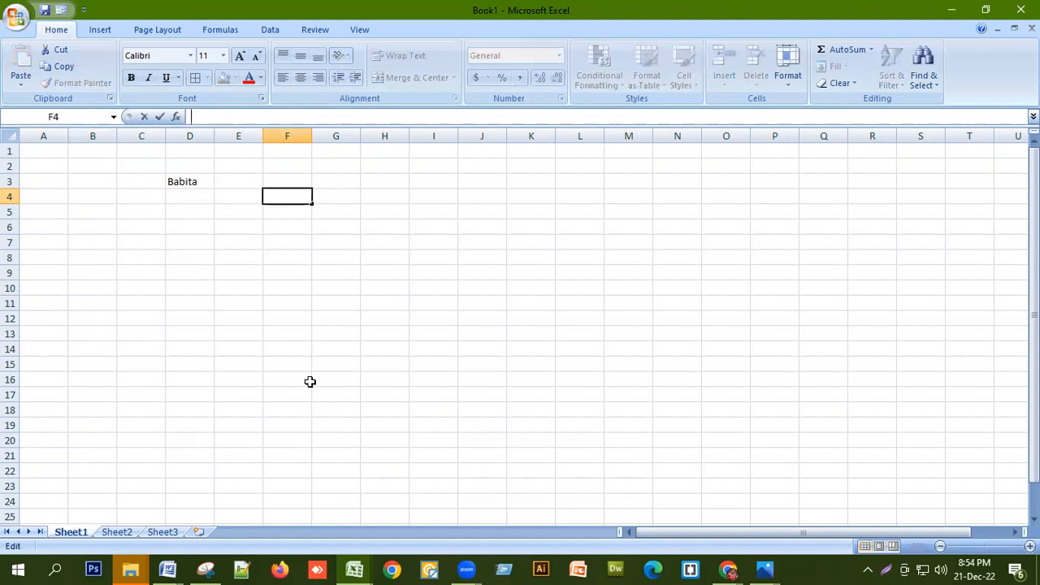
pyautogui.click(183, 189)
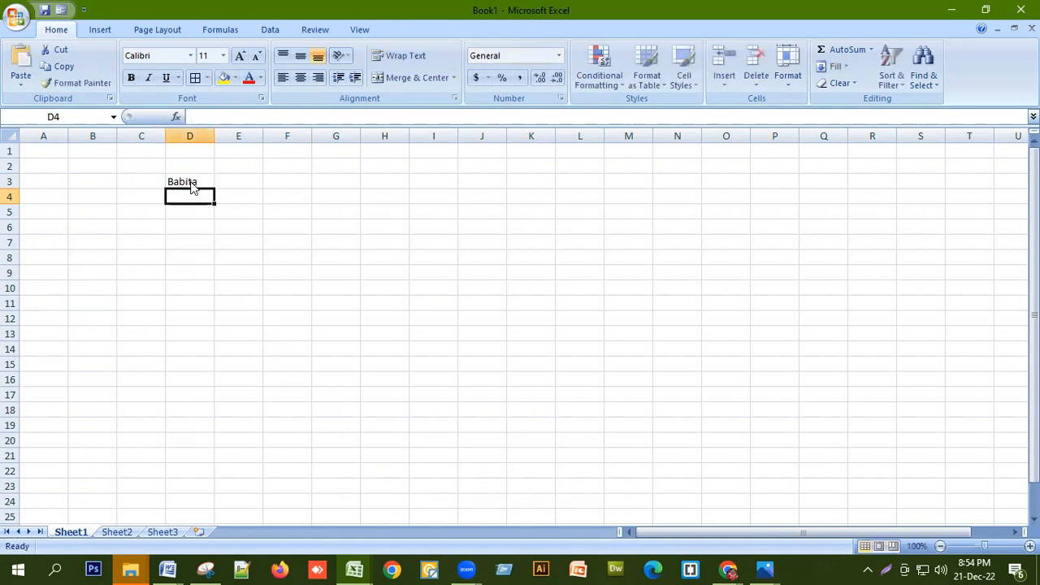
# Delete the name entry in D3 and return to cell A1
pyautogui.click(192, 182)
pyautogui.press('Delete')
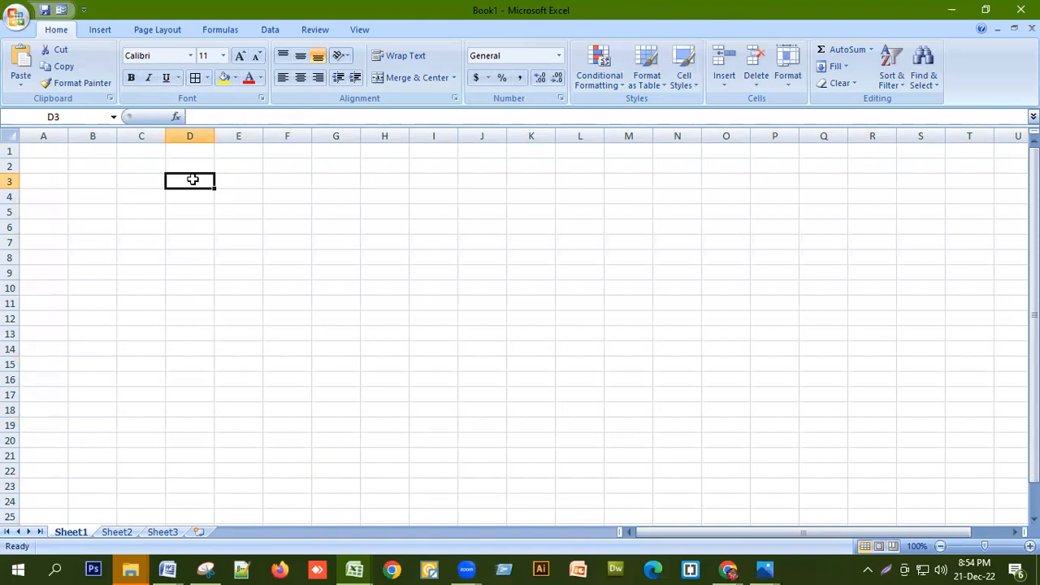
pyautogui.click(61, 149)
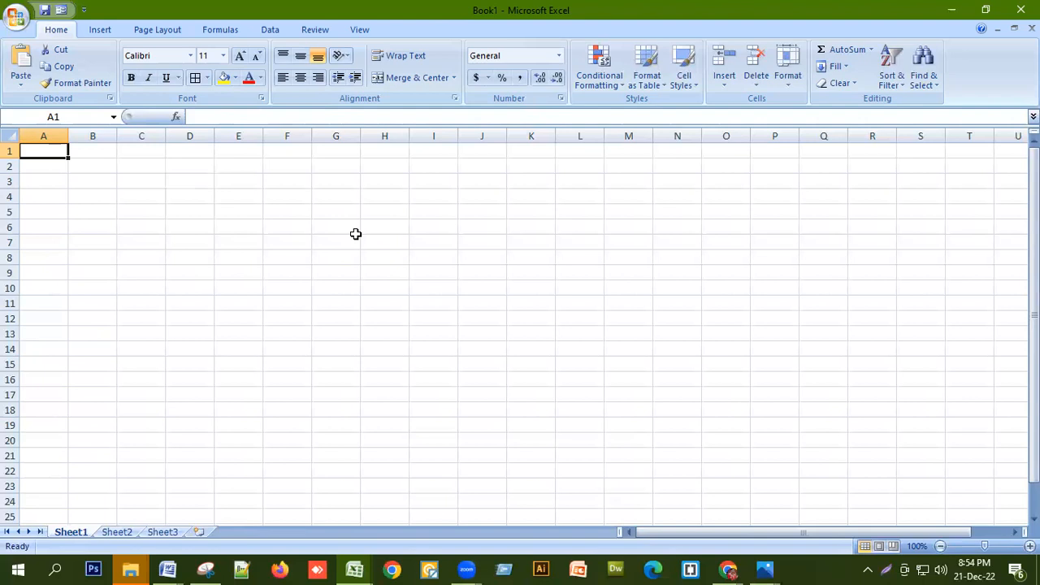
# Enter the title 'Students List' in A1 and headers Sl_No and Name in A2:B2
pyautogui.write('Student')
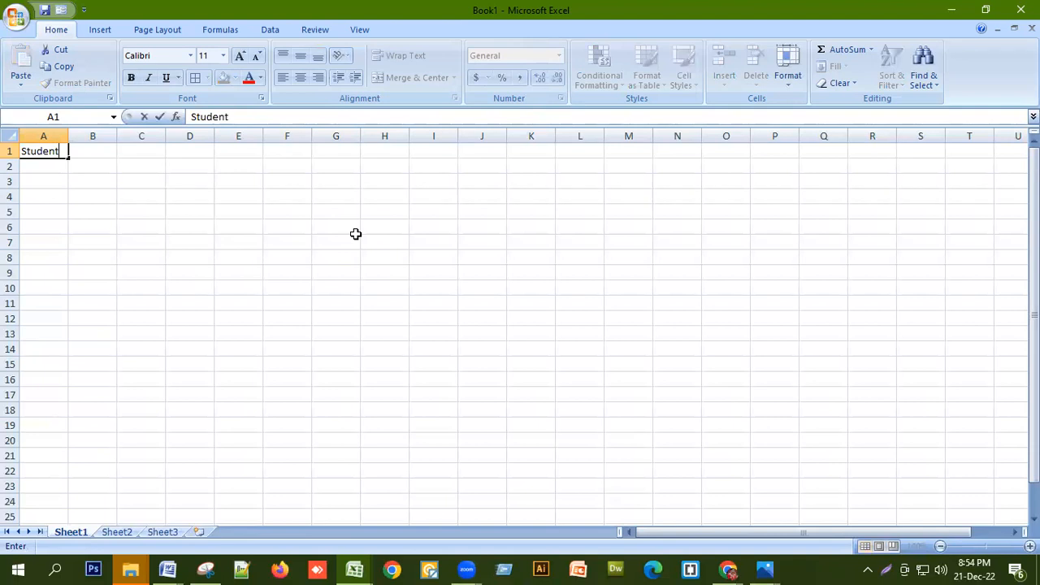
pyautogui.write('s List')
pyautogui.press('Return')
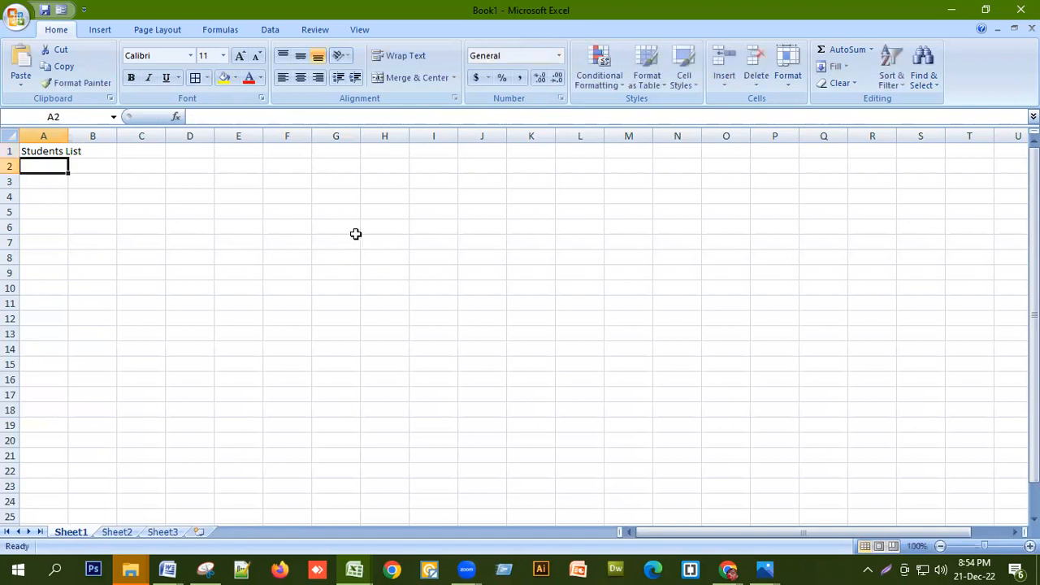
pyautogui.write('S')
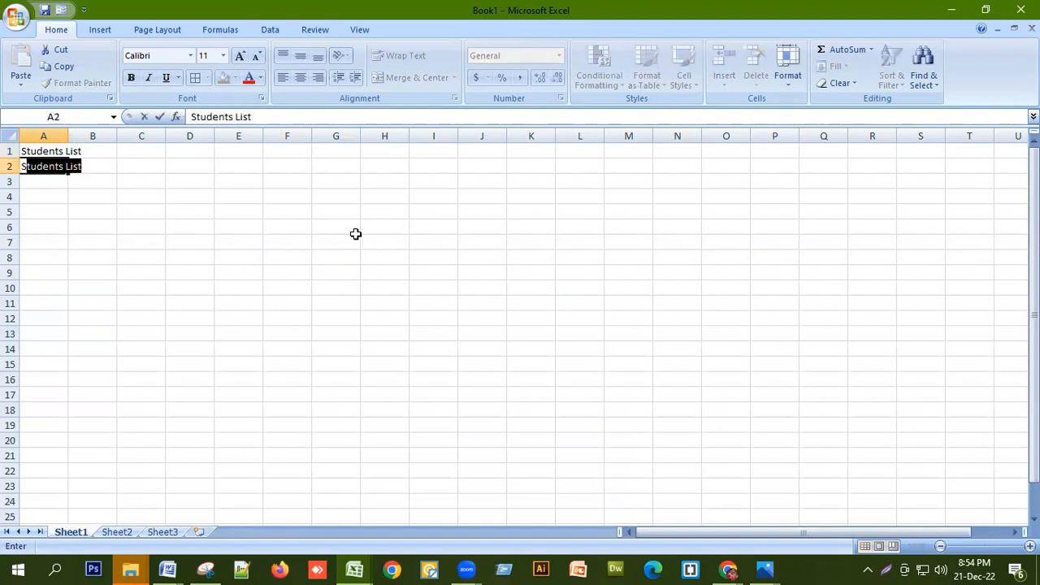
pyautogui.write('l_')
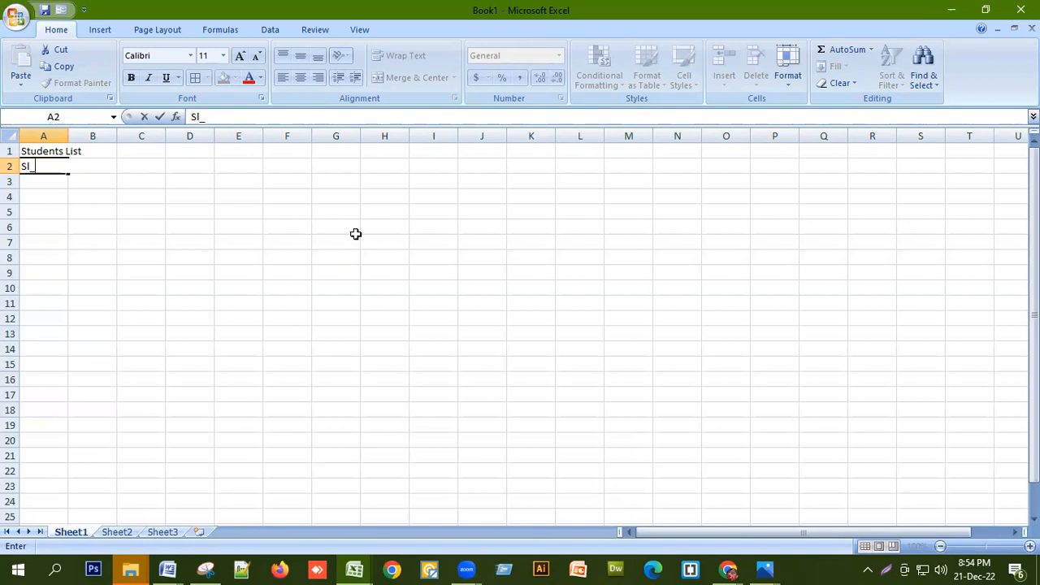
pyautogui.write('No')
pyautogui.press('Tab')
pyautogui.write('Na')
pyautogui.press('BackSpace')
pyautogui.press('BackSpace')
pyautogui.write('Name')
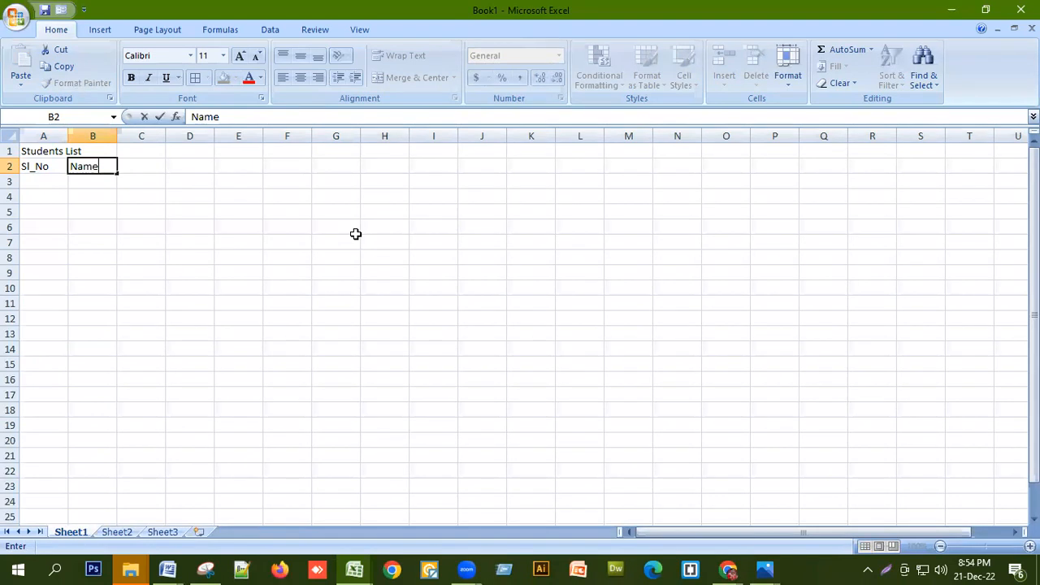
pyautogui.press('Tab')
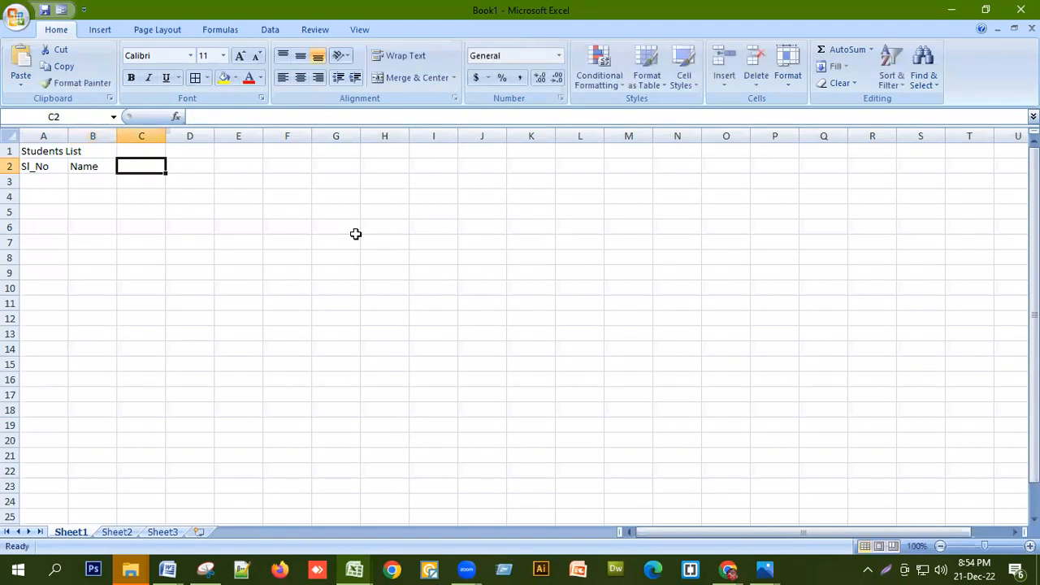
# Add the headers Address, Mobile No, Course and Remarks across C2:F2
pyautogui.write('Address')
pyautogui.press('Tab')
pyautogui.write('Mobile No')
pyautogui.press('Tab')
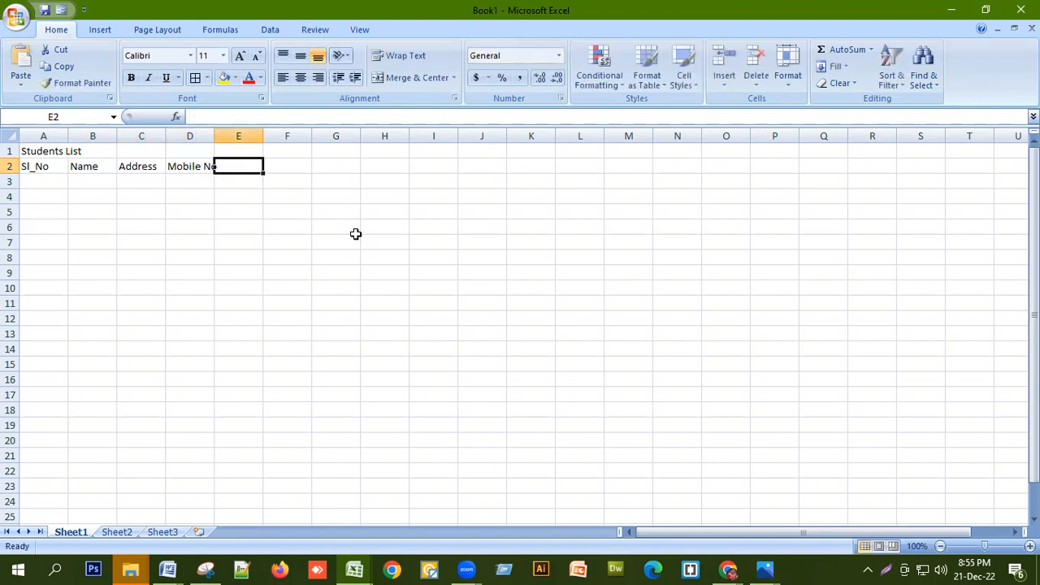
pyautogui.write('Course')
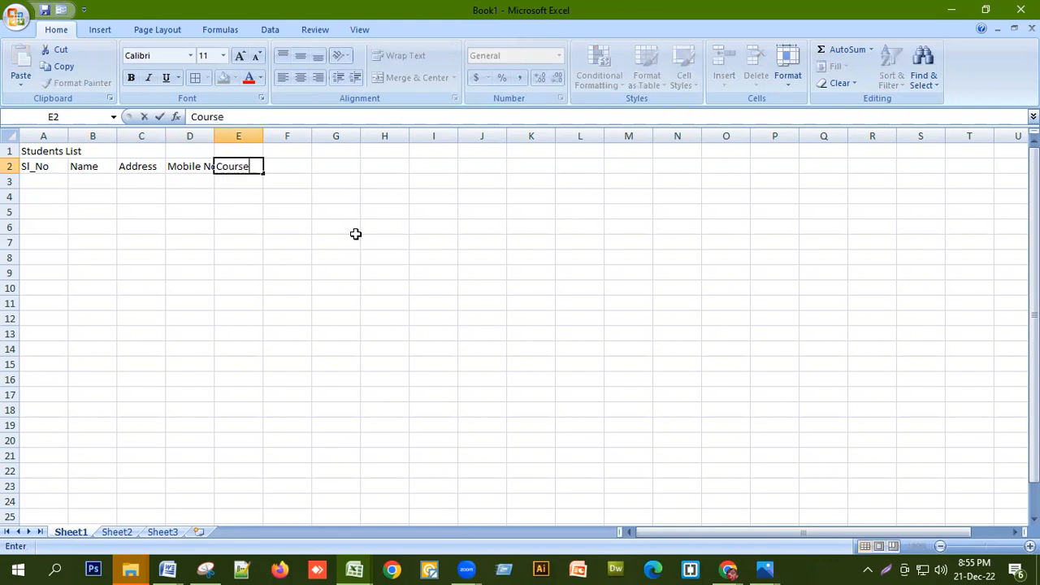
pyautogui.press('Tab')
pyautogui.write('R')
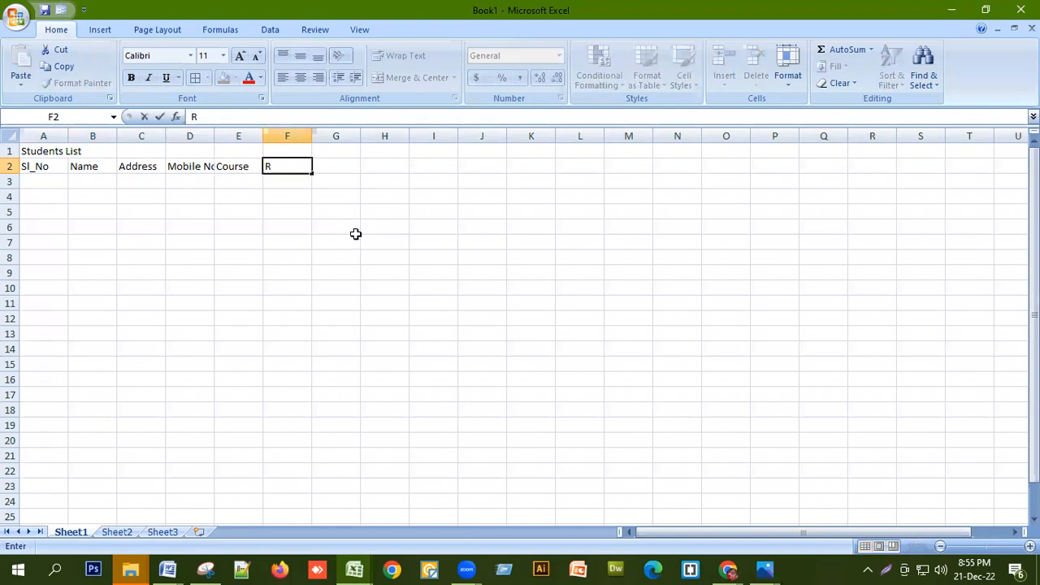
pyautogui.write('emarks')
pyautogui.press('Return')
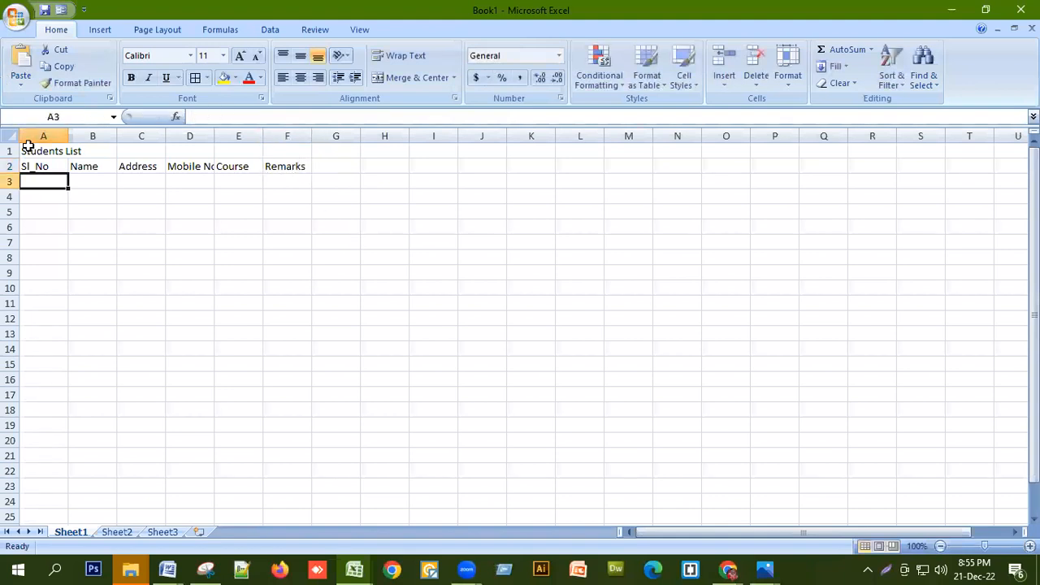
# Merge and center the 'Students List' title across A1:F1
pyautogui.moveTo(36, 151); pyautogui.dragTo(295, 144)
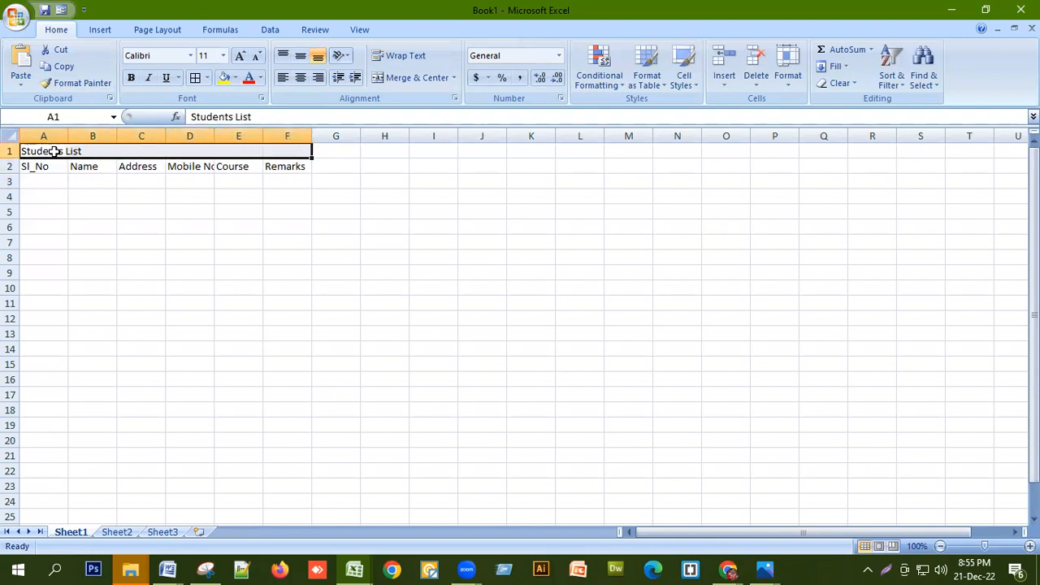
pyautogui.click(411, 78)
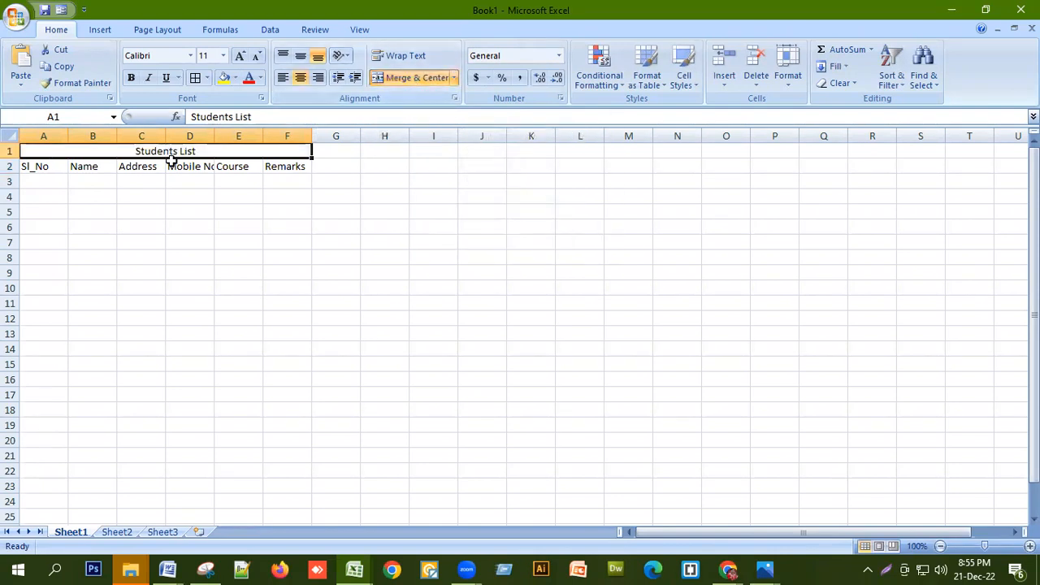
pyautogui.moveTo(57, 169); pyautogui.dragTo(264, 168)
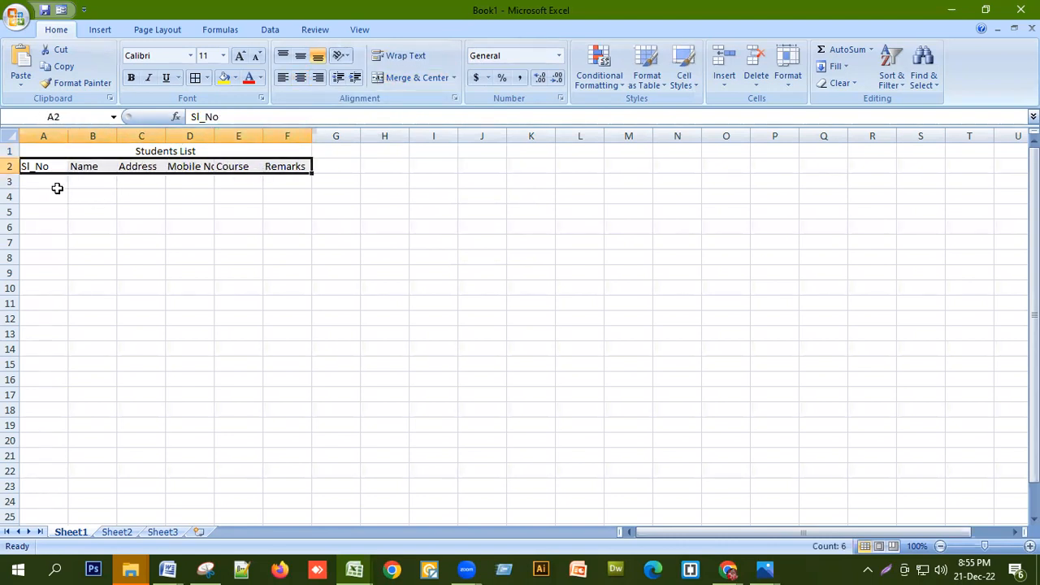
# Enter 1 and 2 in A3:A4 and fill the serial numbers down to 18 in A20
pyautogui.click(57, 188)
pyautogui.write('1')
pyautogui.press('Return')
pyautogui.write('2')
pyautogui.press('Return')
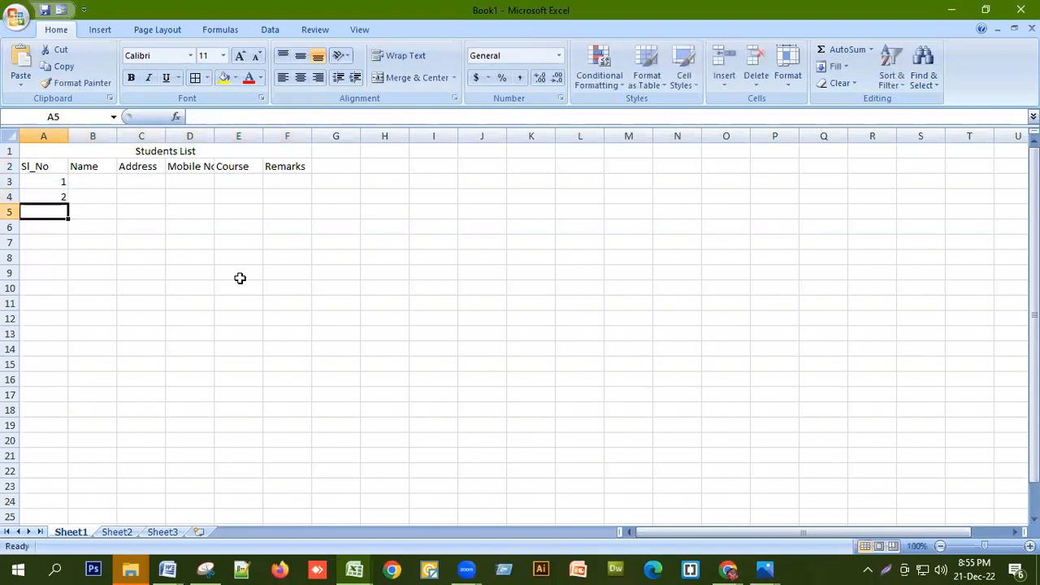
pyautogui.click(63, 181)
pyautogui.moveTo(63, 181); pyautogui.dragTo(64, 197)
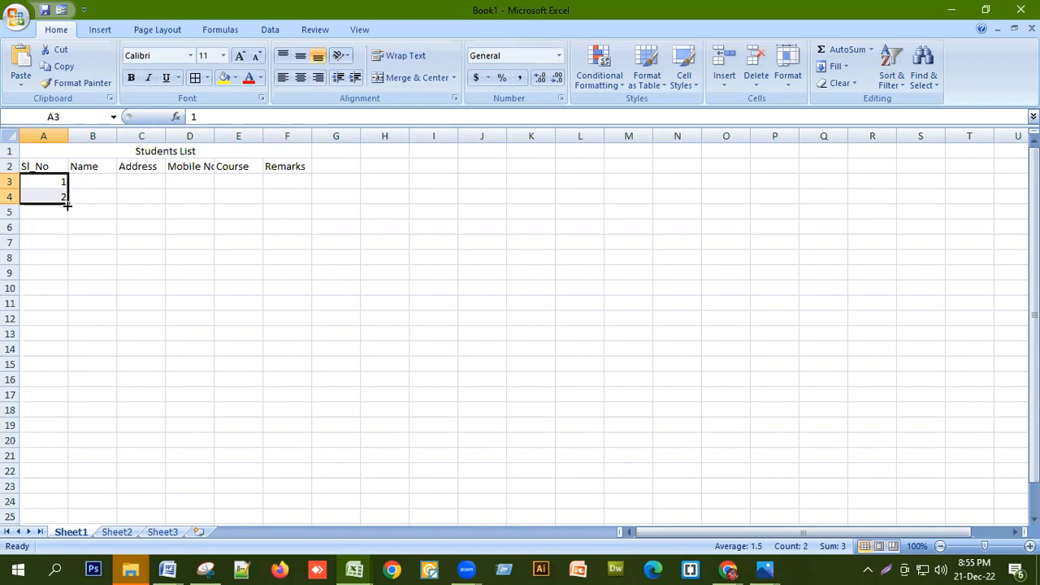
pyautogui.moveTo(67, 206); pyautogui.dragTo(32, 441)
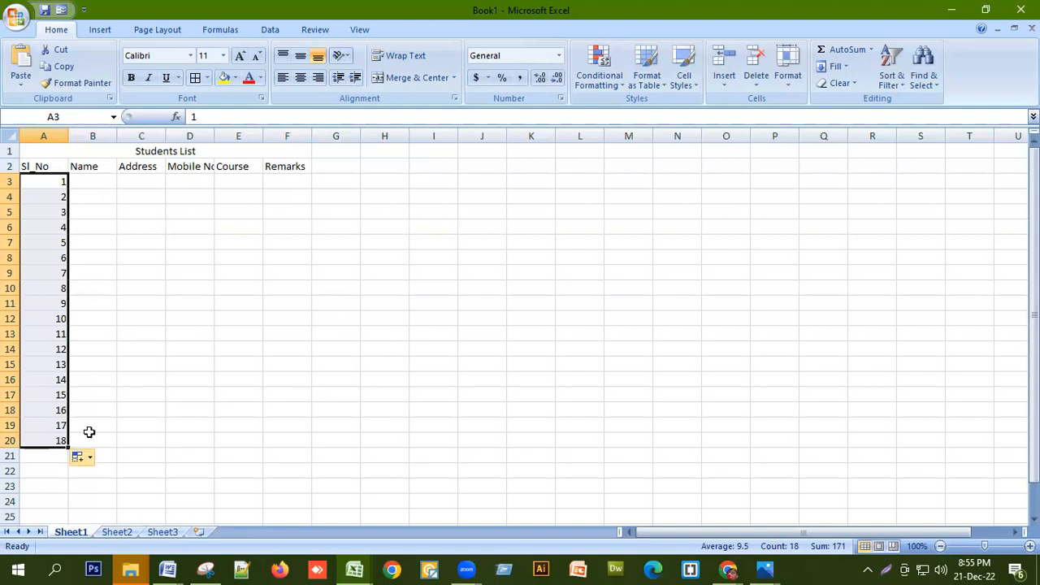
pyautogui.click(143, 346)
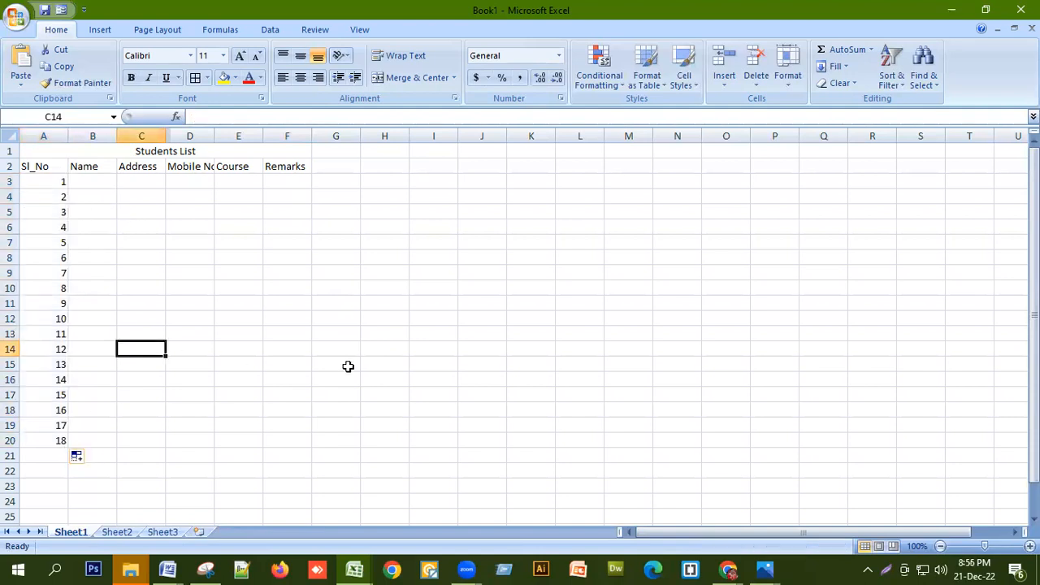
# Apply All Borders to the table range A1:F20
pyautogui.moveTo(40, 168); pyautogui.dragTo(137, 431)
pyautogui.moveTo(181, 145); pyautogui.dragTo(172, 438)
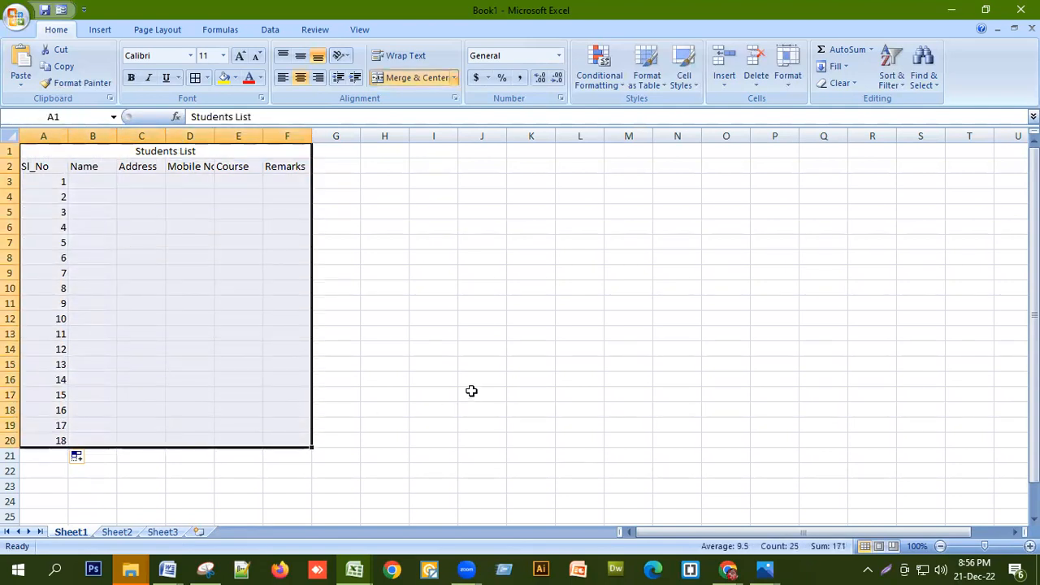
pyautogui.click(207, 78)
pyautogui.click(228, 203)
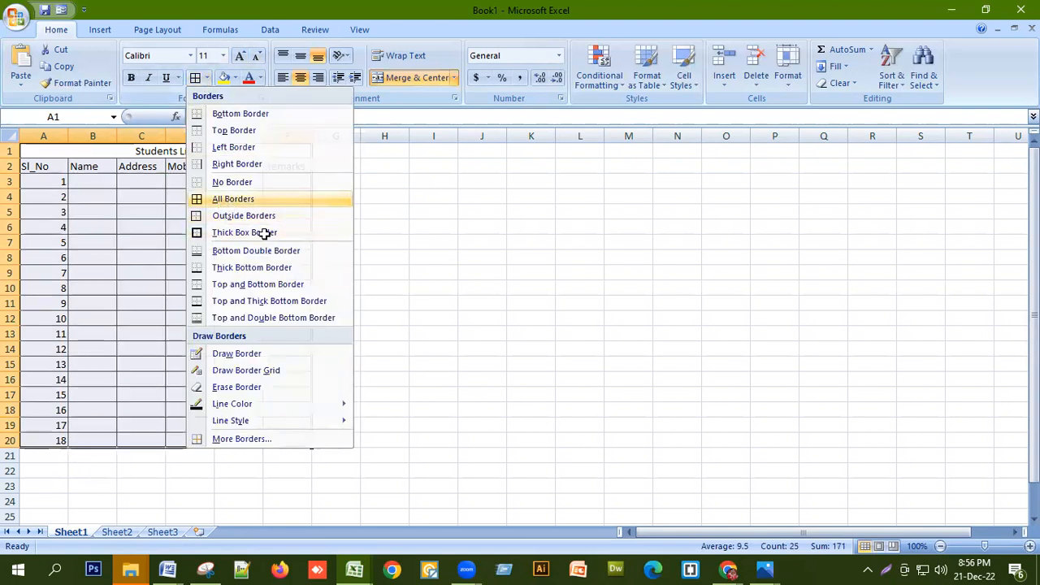
pyautogui.click(455, 337)
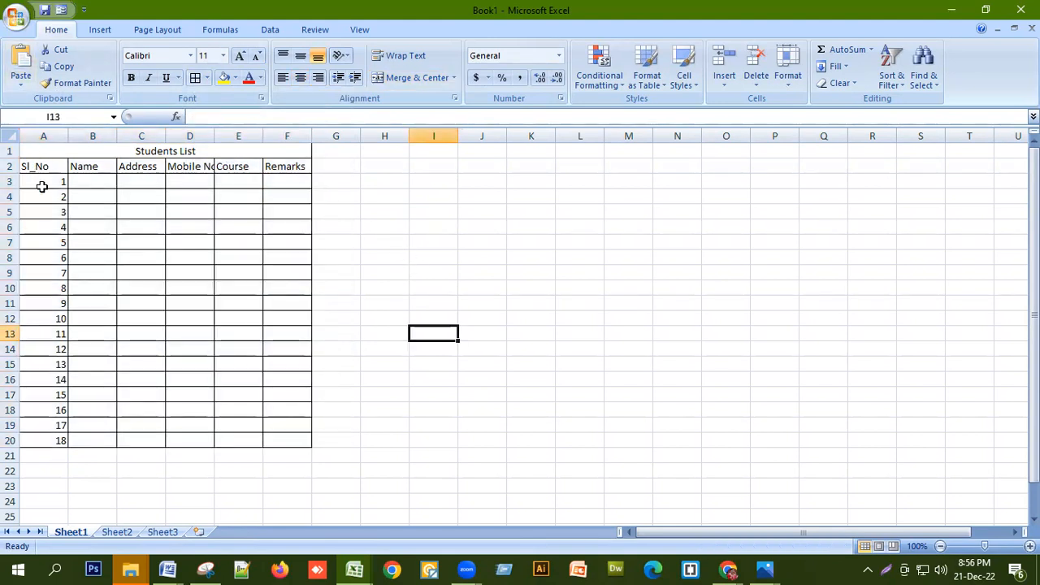
# Widen columns B through F and make the title and header rows bold
pyautogui.click(90, 130)
pyautogui.moveTo(90, 126); pyautogui.dragTo(288, 135)
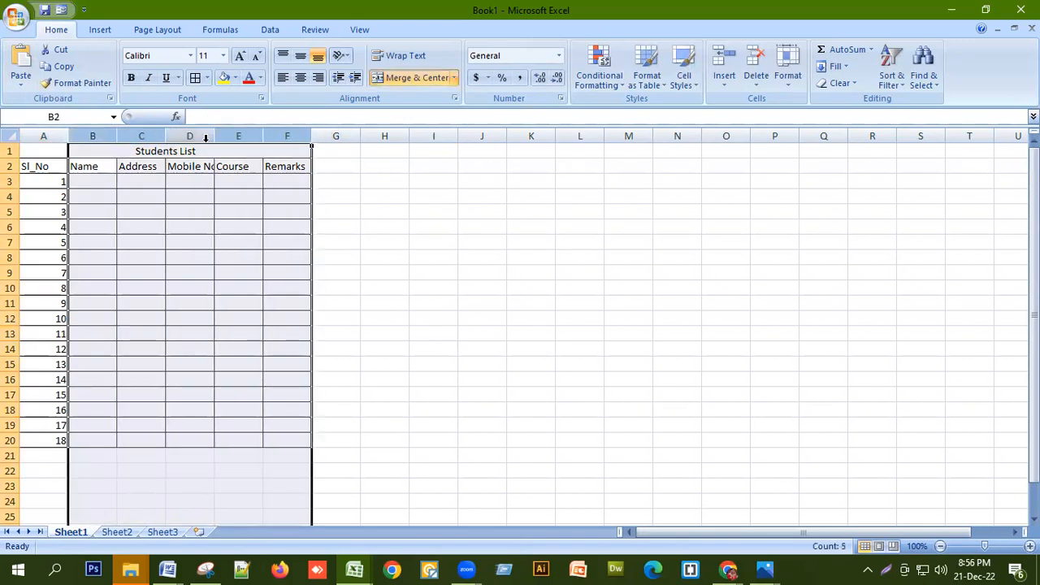
pyautogui.moveTo(337, 154); pyautogui.dragTo(369, 156)
pyautogui.click(416, 245)
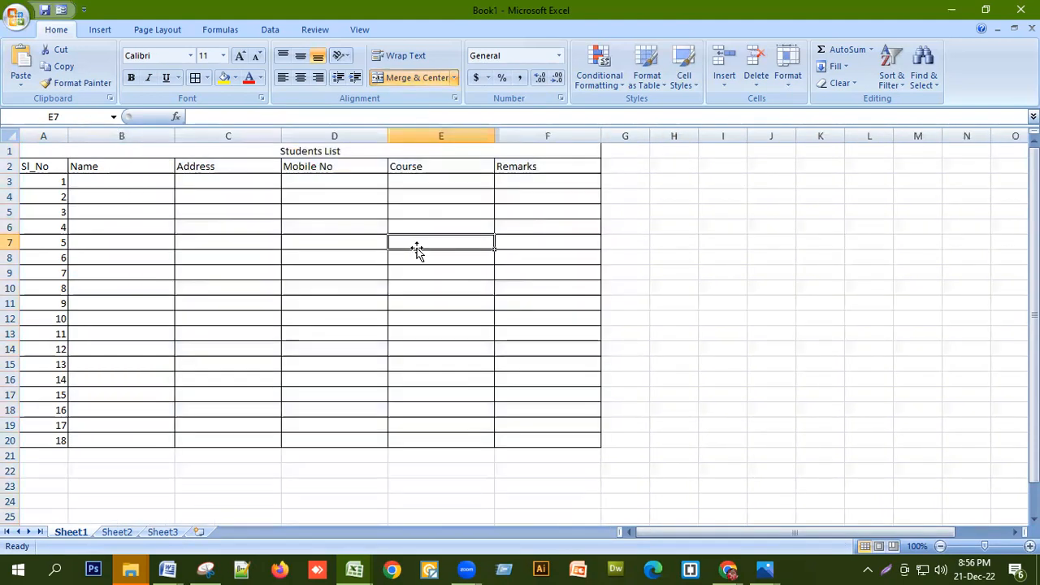
pyautogui.moveTo(365, 149); pyautogui.dragTo(367, 167)
pyautogui.click(131, 78)
# Center the title and headers, and set every row to 25 pixels tall
pyautogui.click(300, 79)
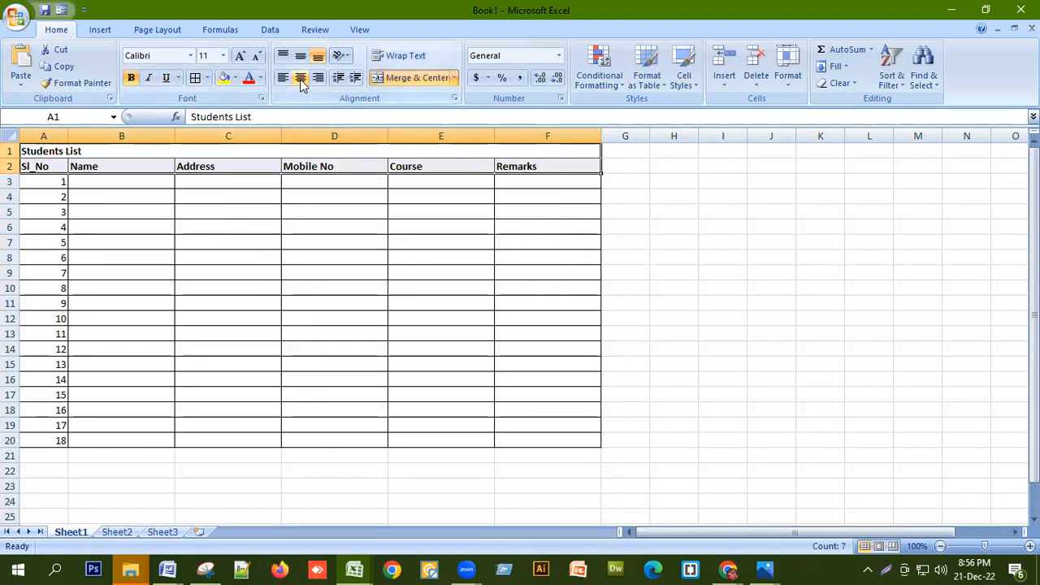
pyautogui.click(300, 78)
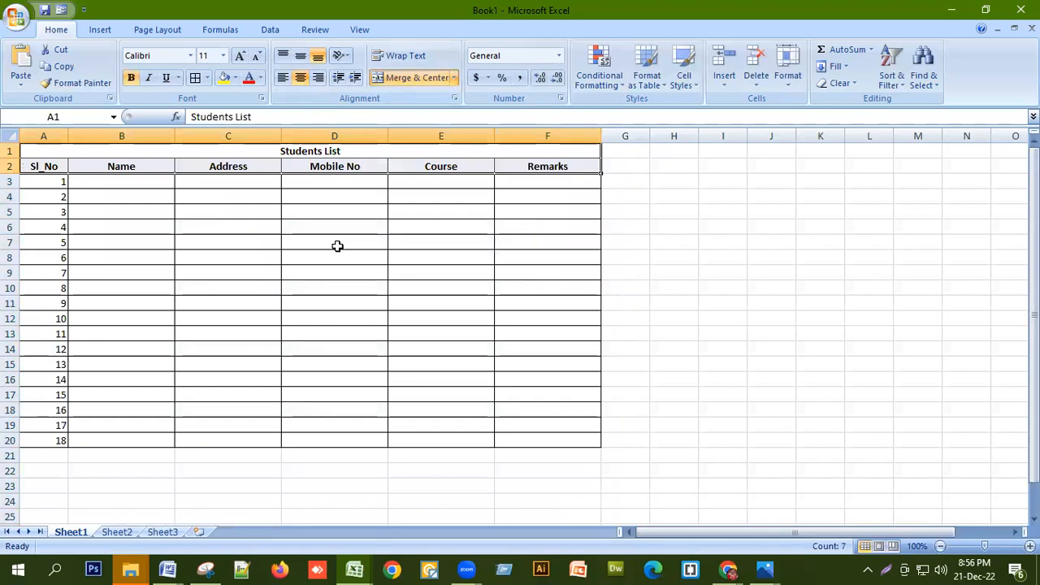
pyautogui.hotkey('ctrl', 'a')
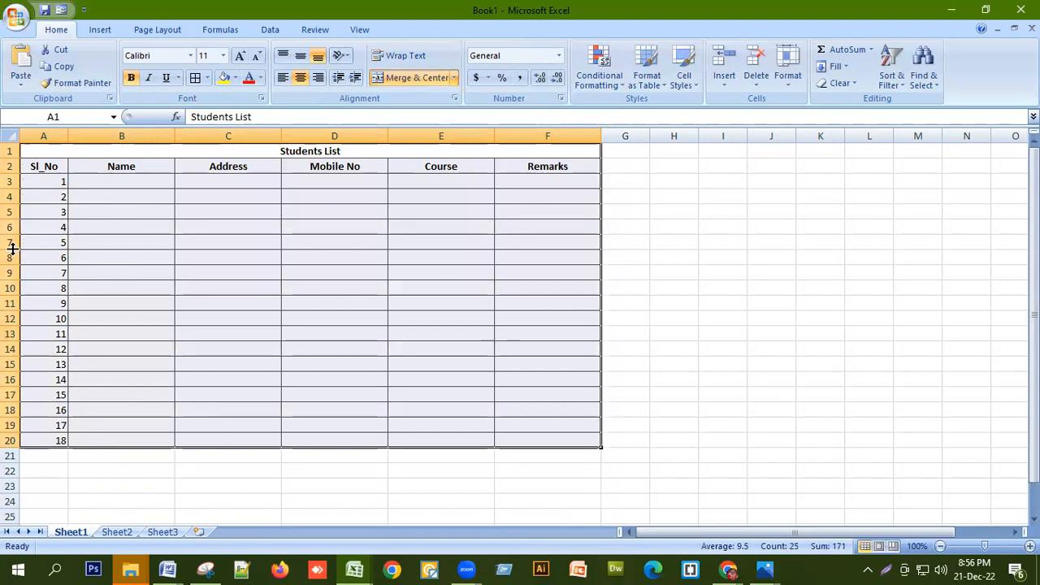
pyautogui.moveTo(12, 248); pyautogui.dragTo(12, 248)
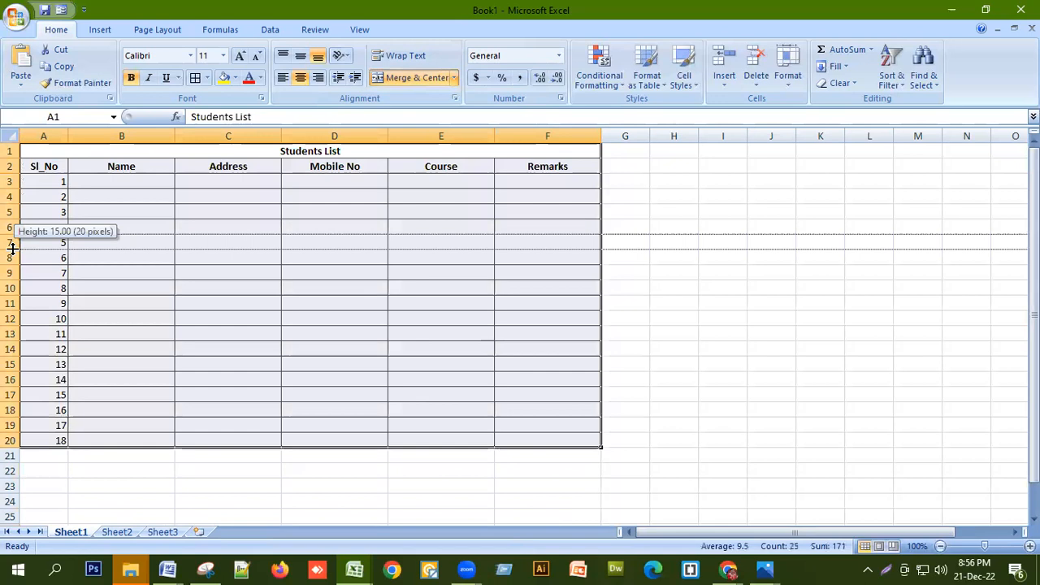
pyautogui.moveTo(12, 247); pyautogui.dragTo(11, 256)
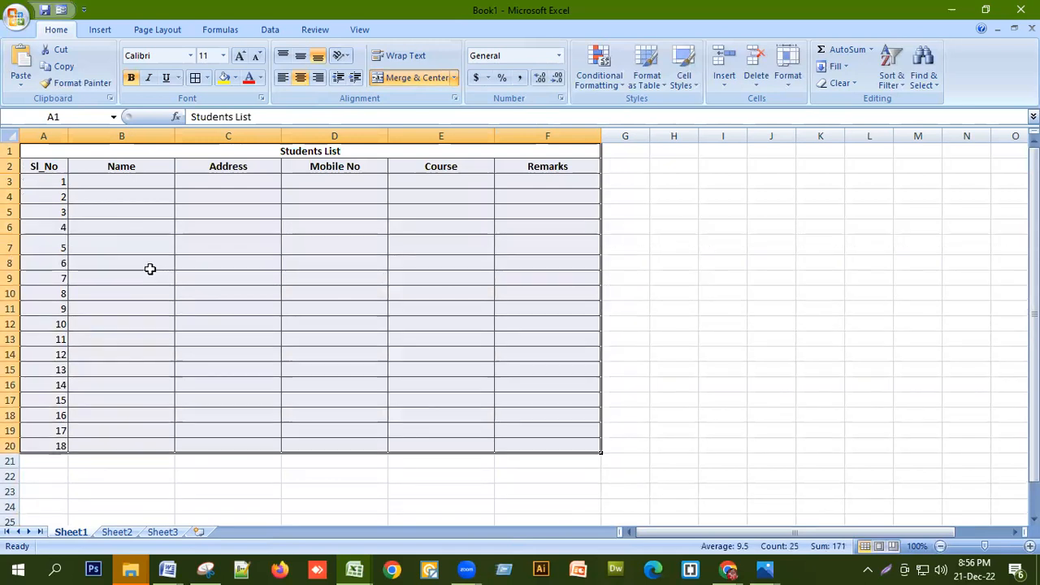
pyautogui.hotkey('ctrl', 'a')
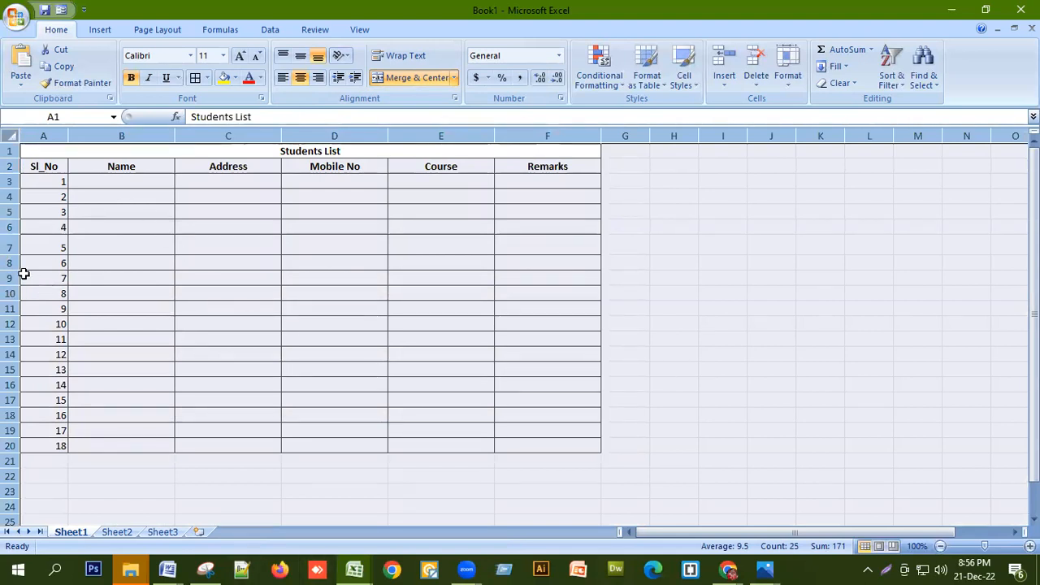
pyautogui.moveTo(14, 268); pyautogui.dragTo(14, 275)
pyautogui.scroll(-2, 357, 333)
pyautogui.scroll(2, 350, 344)
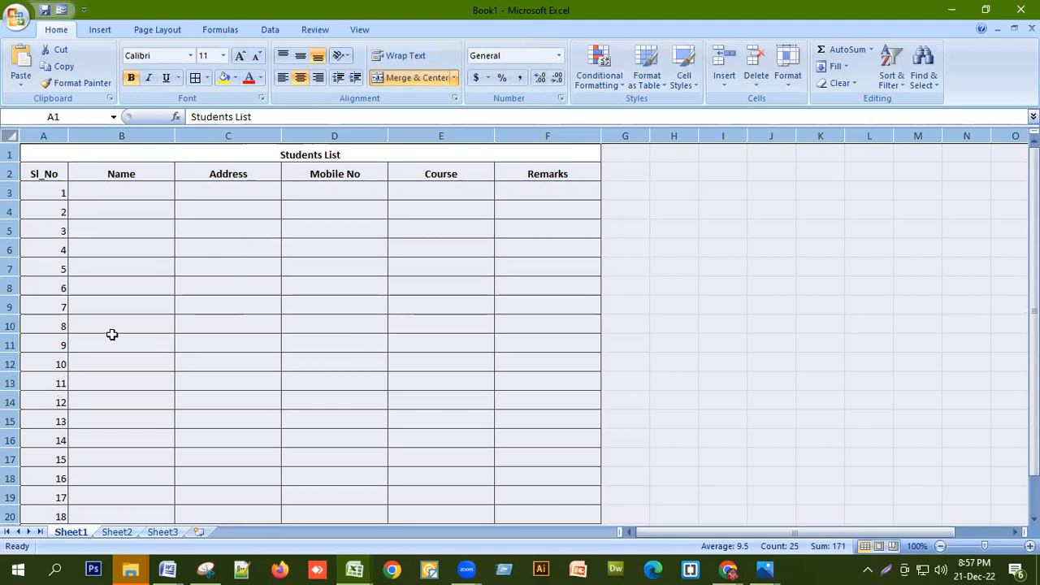
# Middle-align the table text vertically and center the serial numbers in column A
pyautogui.click(300, 64)
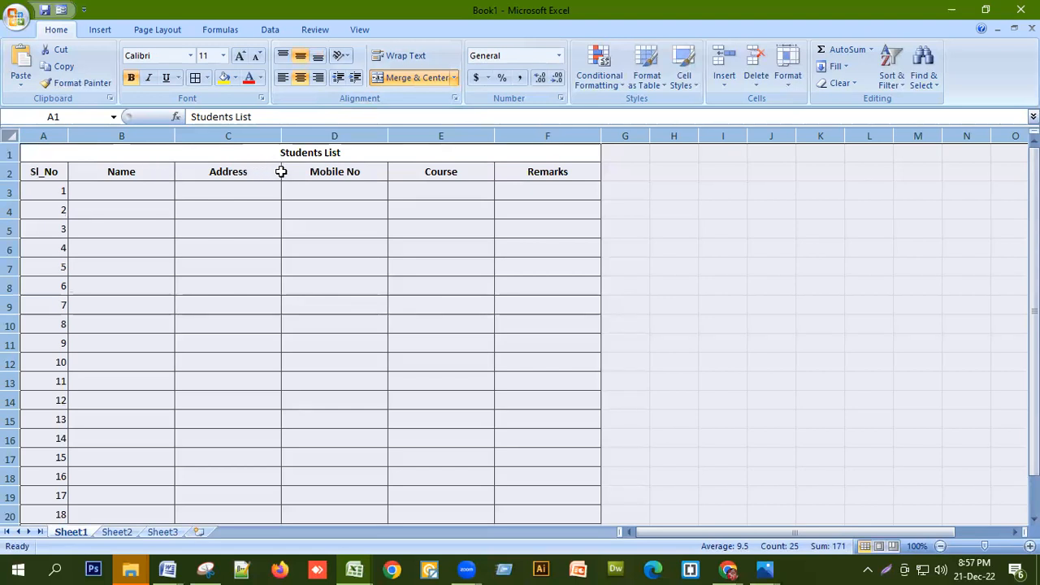
pyautogui.click(39, 135)
pyautogui.click(300, 76)
pyautogui.click(300, 76)
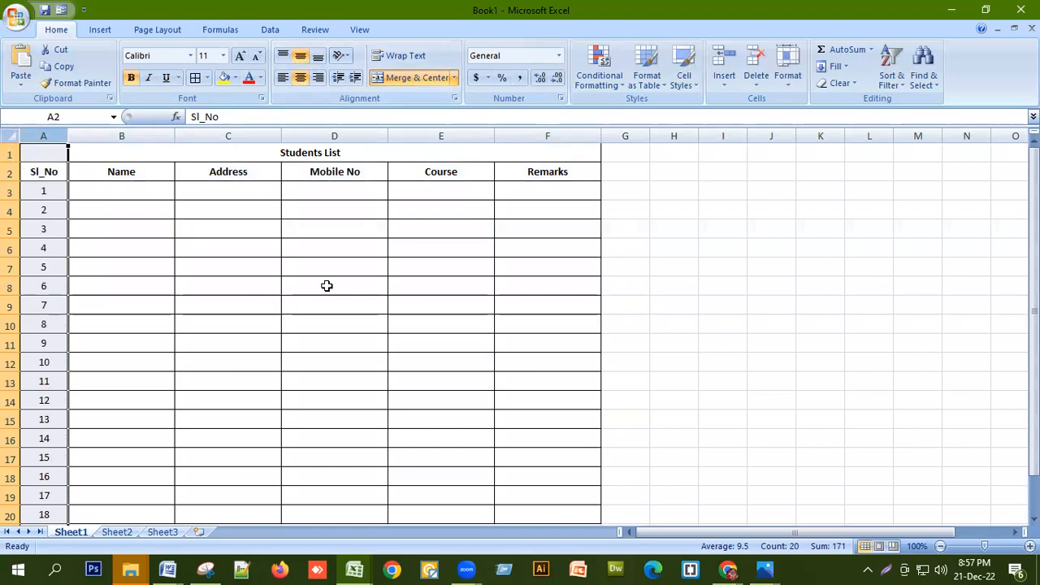
# Enter the first three students' full names in B3:B5
pyautogui.click(146, 190)
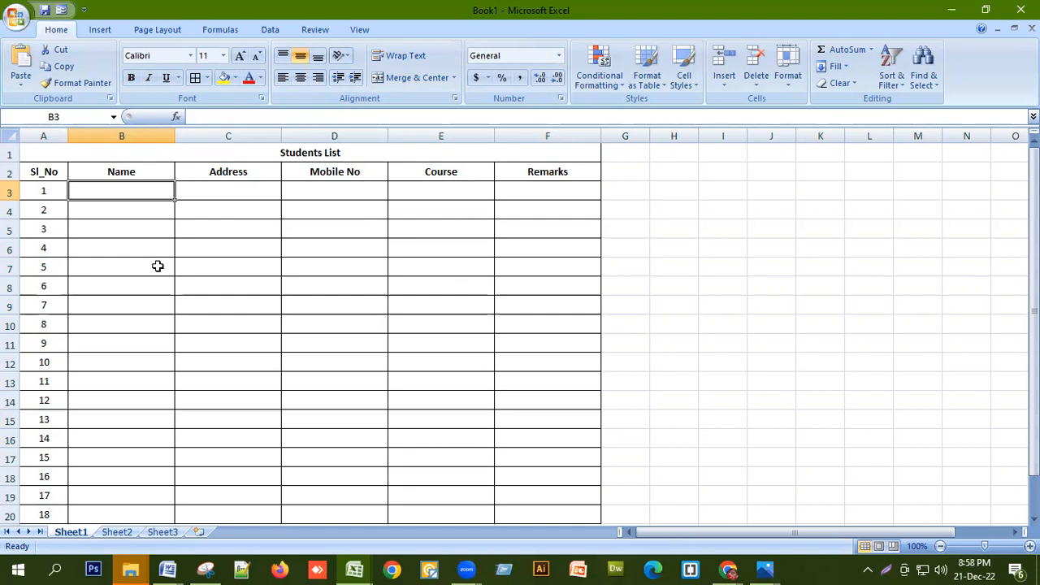
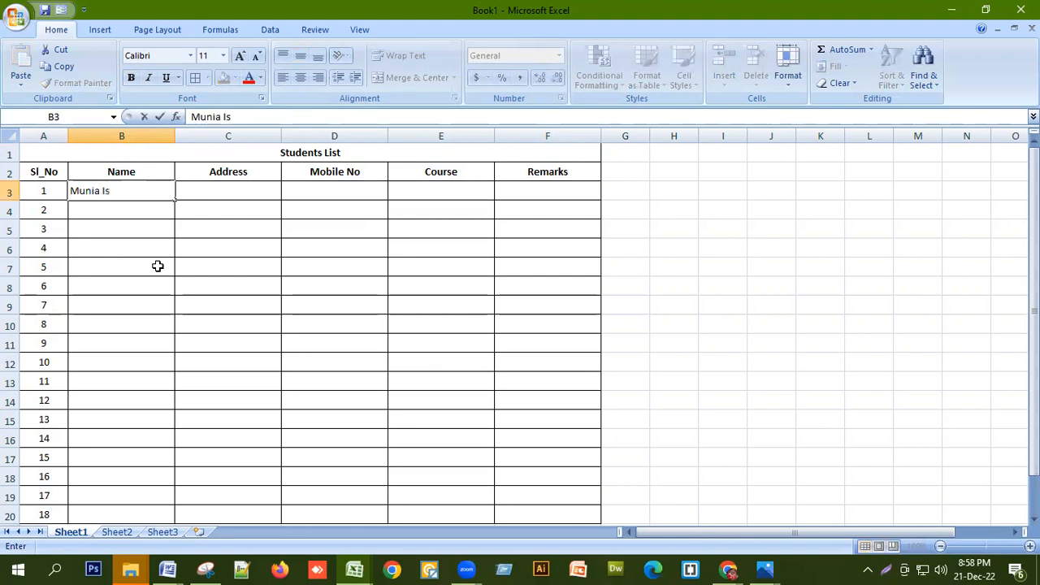
pyautogui.press('Return')
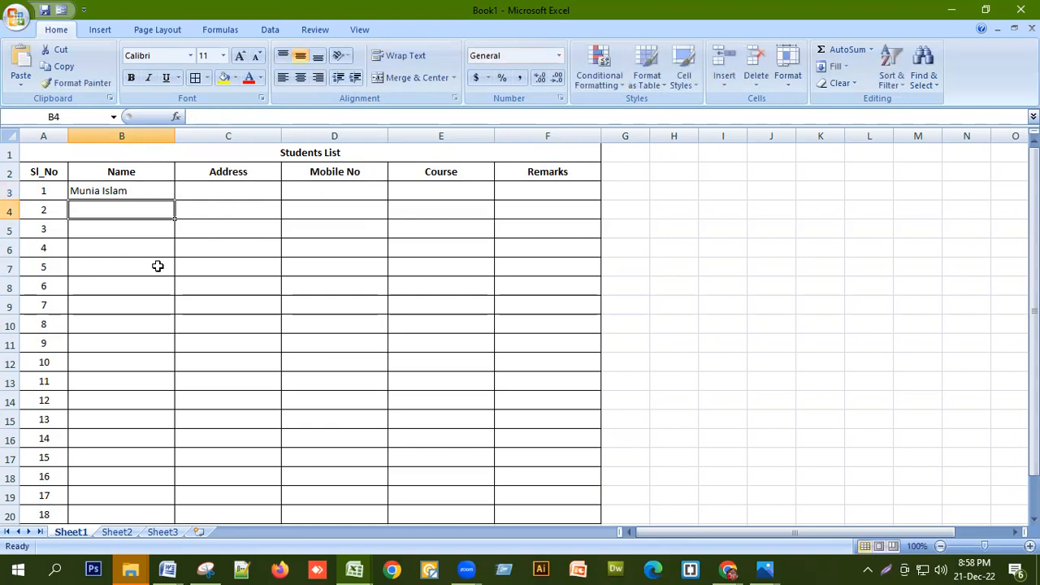
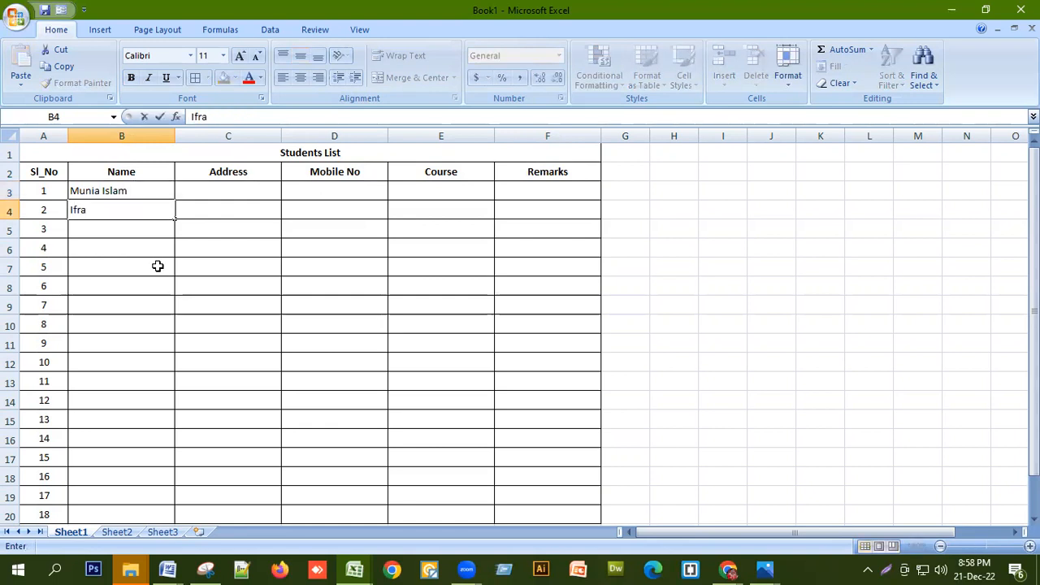
pyautogui.press('Return')
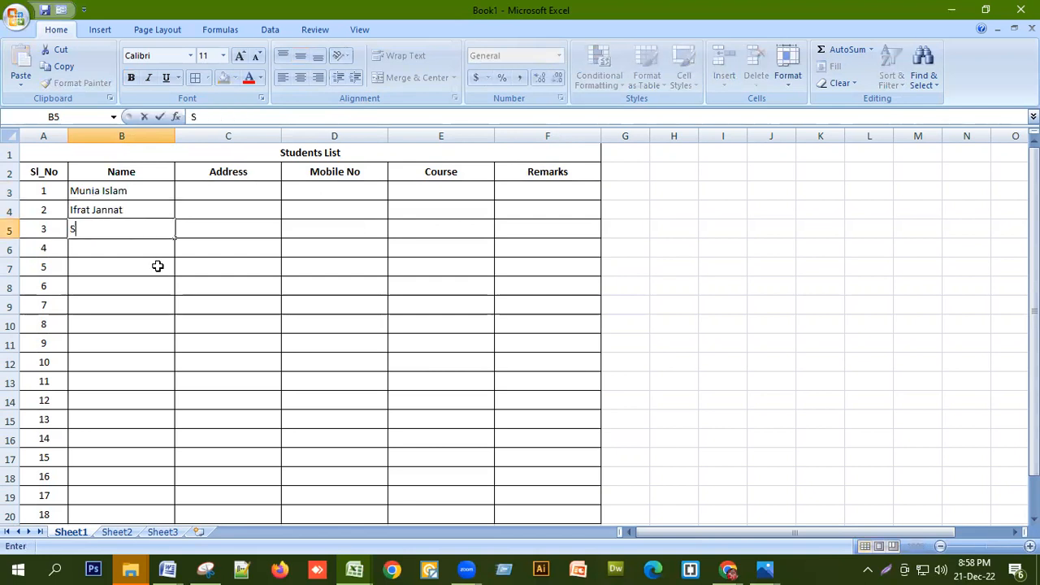
pyautogui.press('Return')
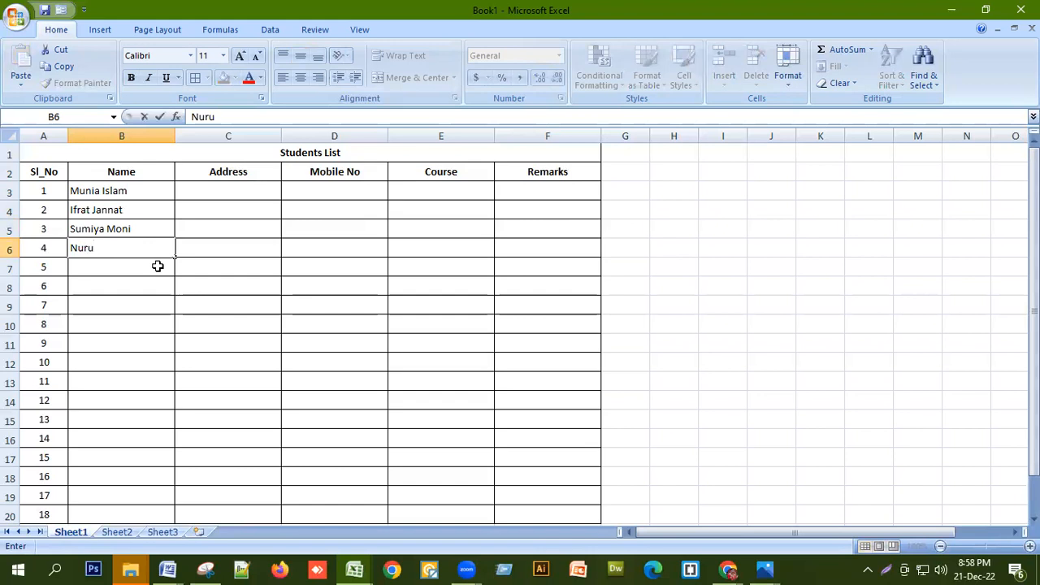
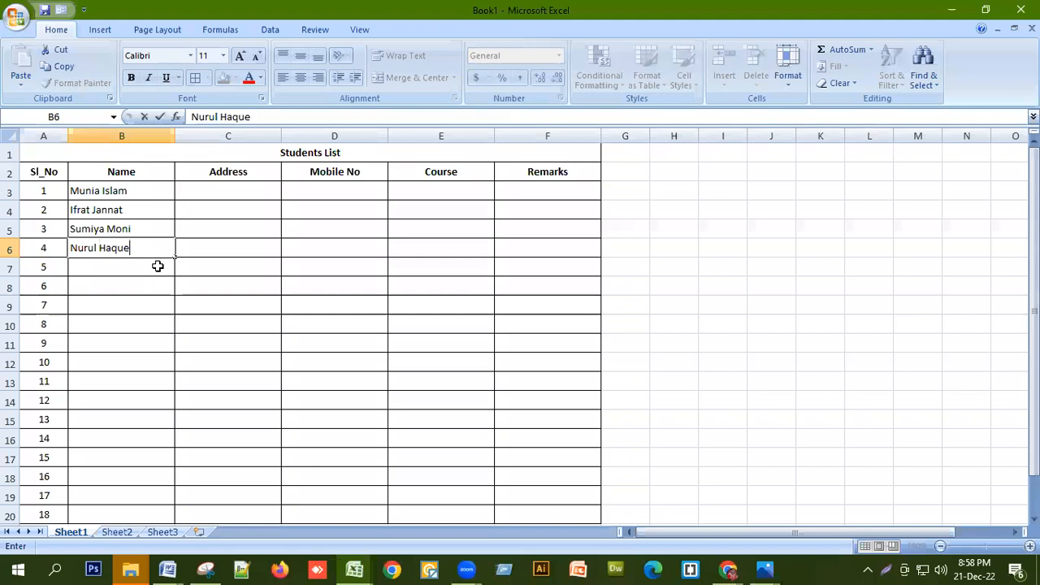
# Enter the next four students' names in B6:B9
pyautogui.click(157, 266)
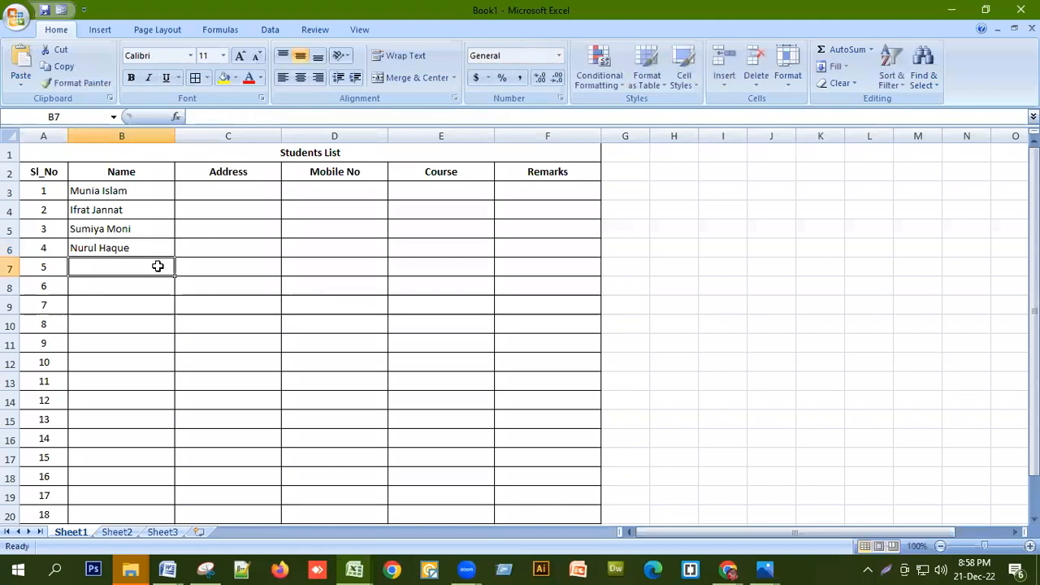
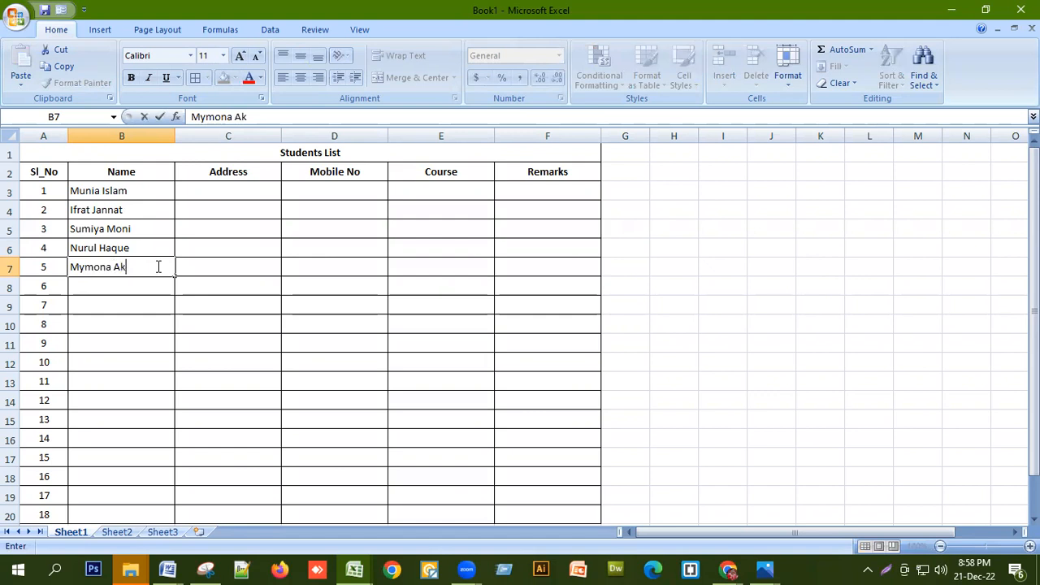
pyautogui.press('Return')
pyautogui.write('Niloy')
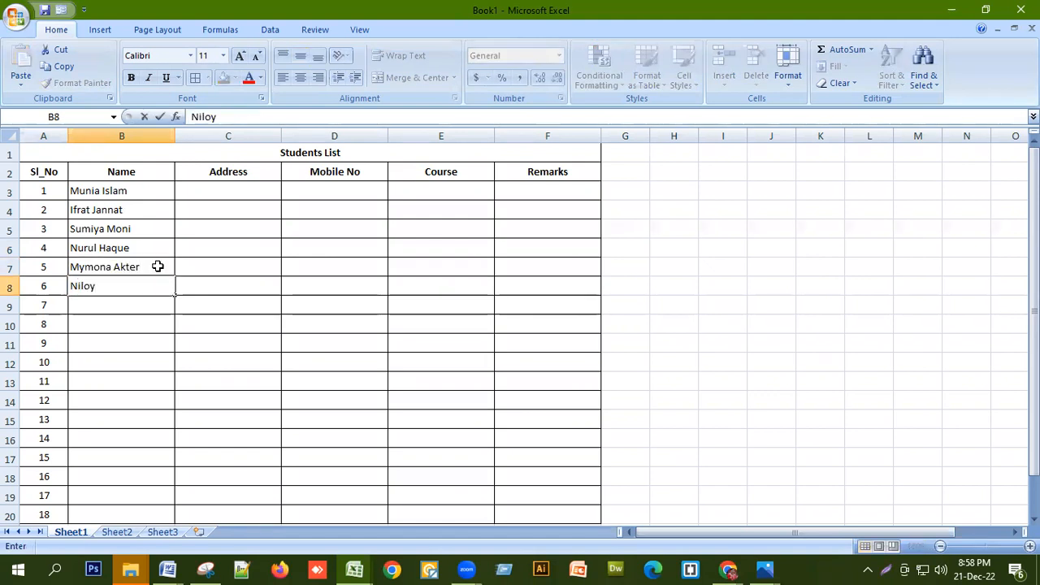
pyautogui.press('Return')
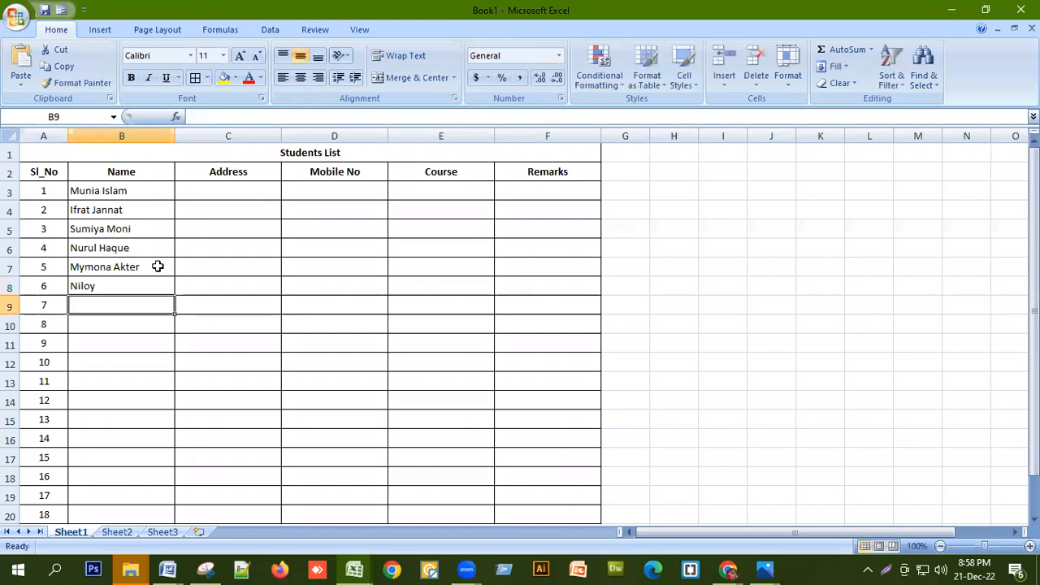
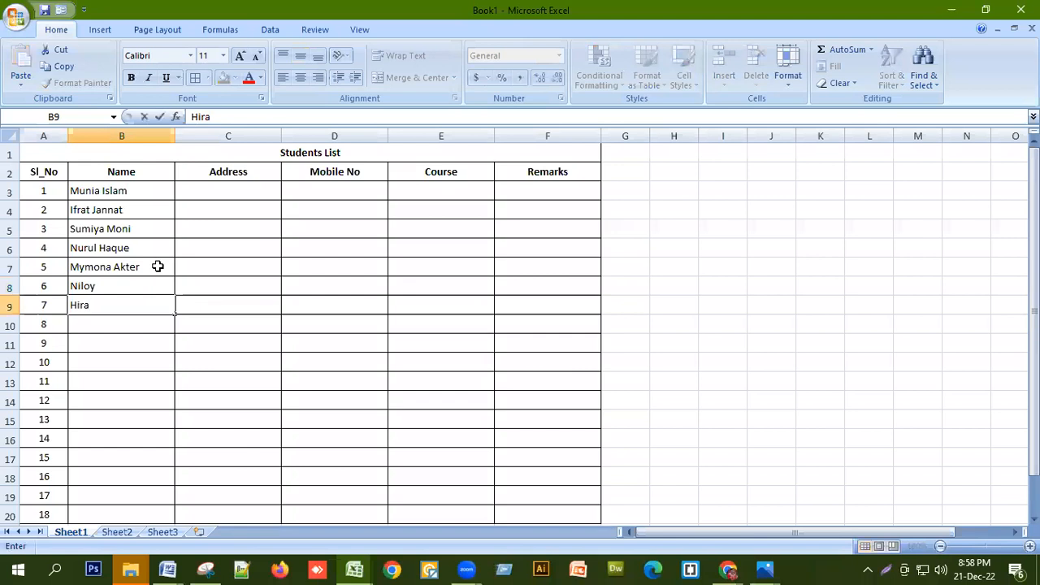
pyautogui.press('Return')
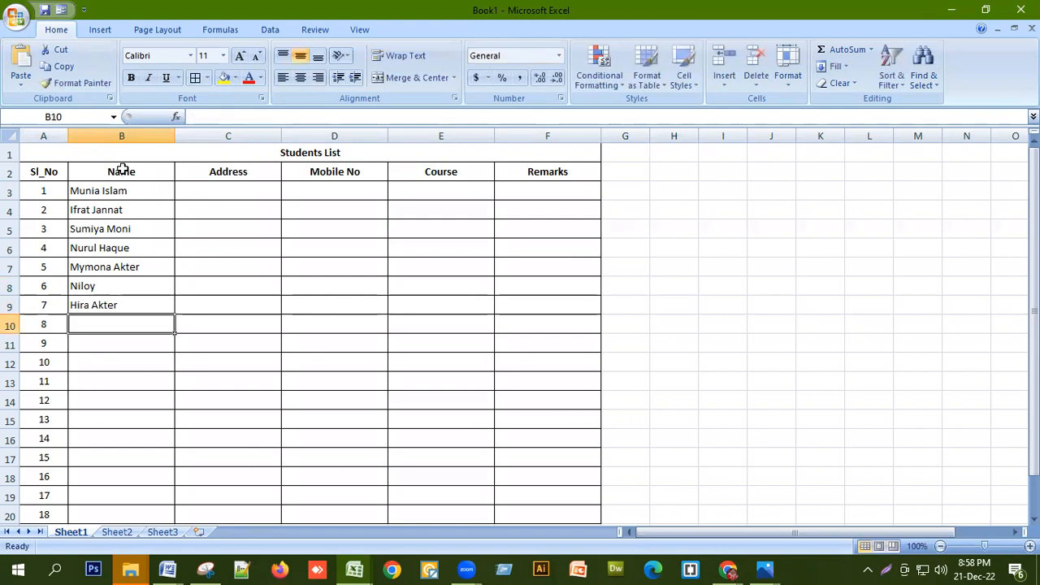
pyautogui.click(208, 192)
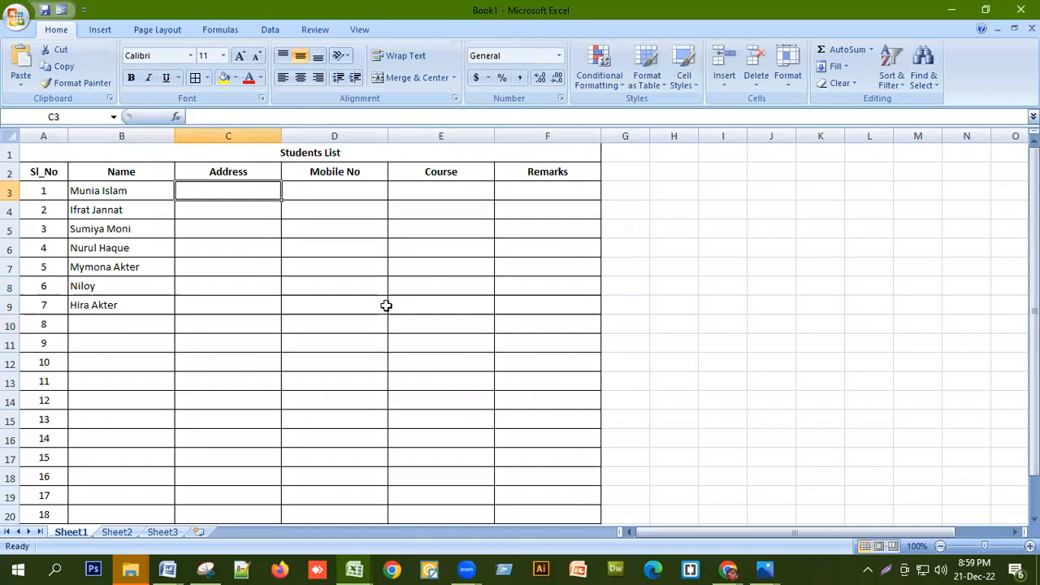
# Enter Dhaka, Dhaka, Narayangonj, Cumilla, Cumilla, Barishal and Dhaka in C3:C9
pyautogui.write('Dhaka')
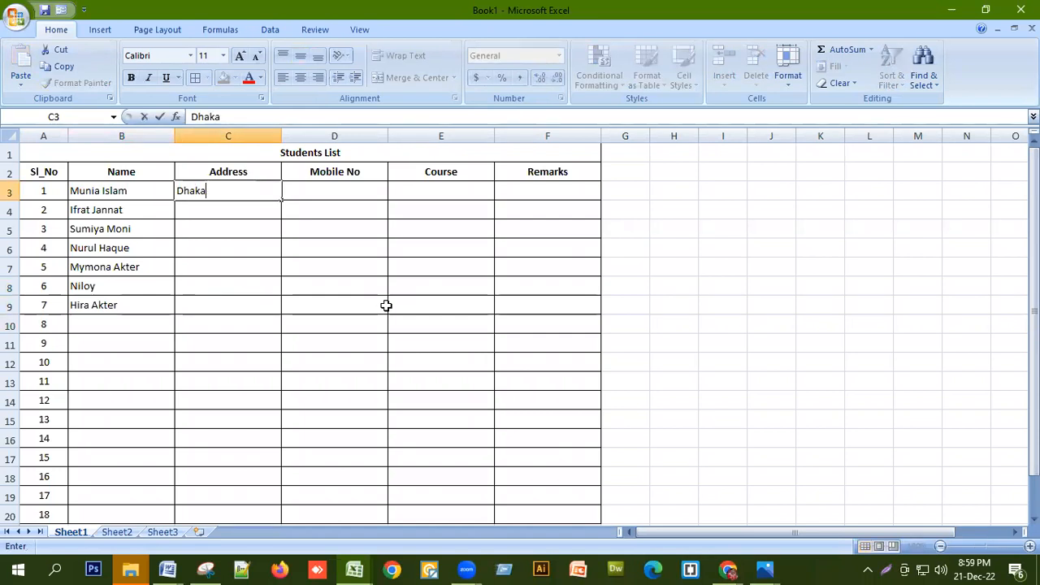
pyautogui.press('Return')
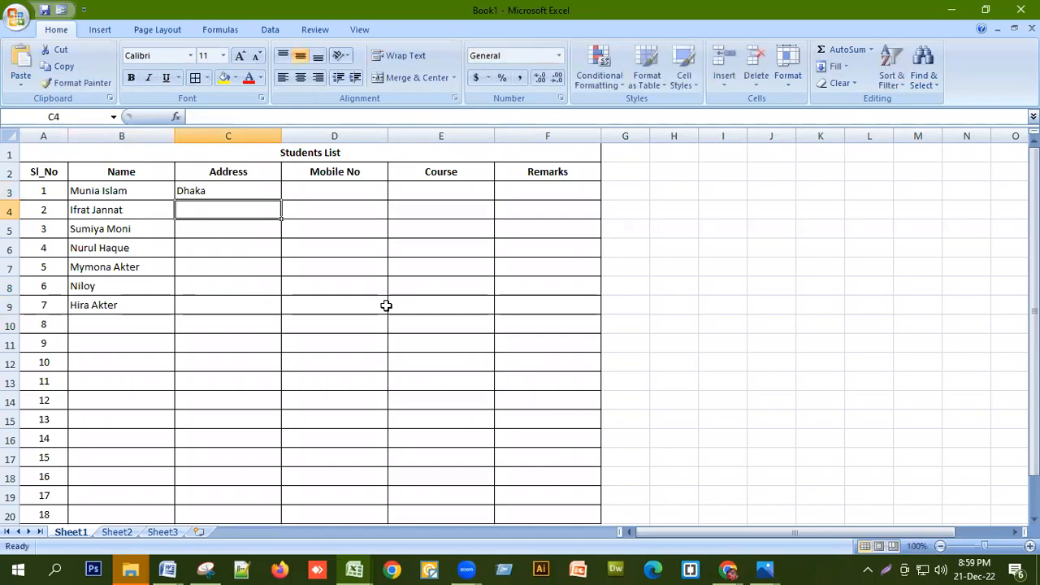
pyautogui.write('Dhaka')
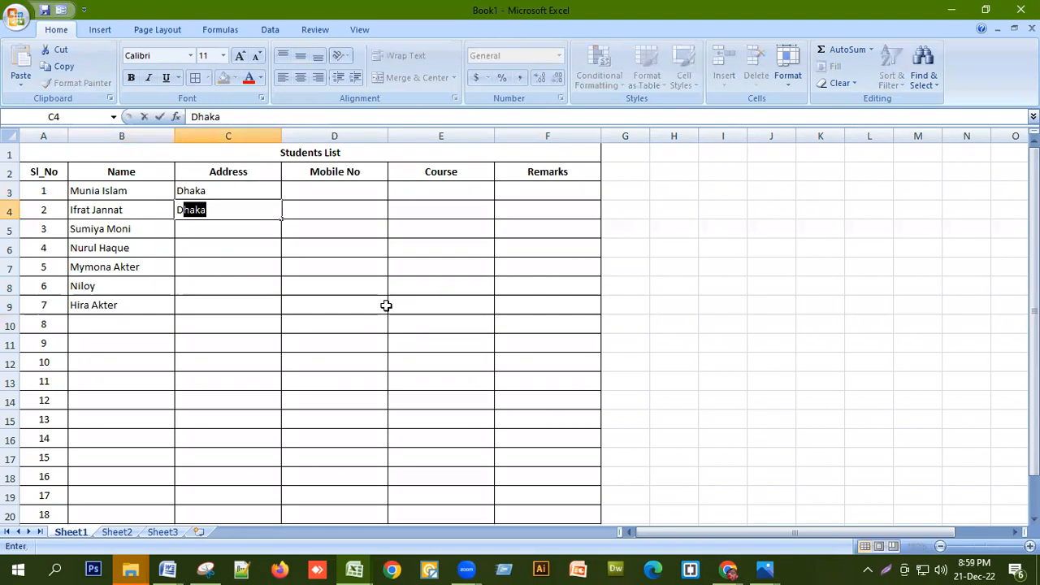
pyautogui.press('Return')
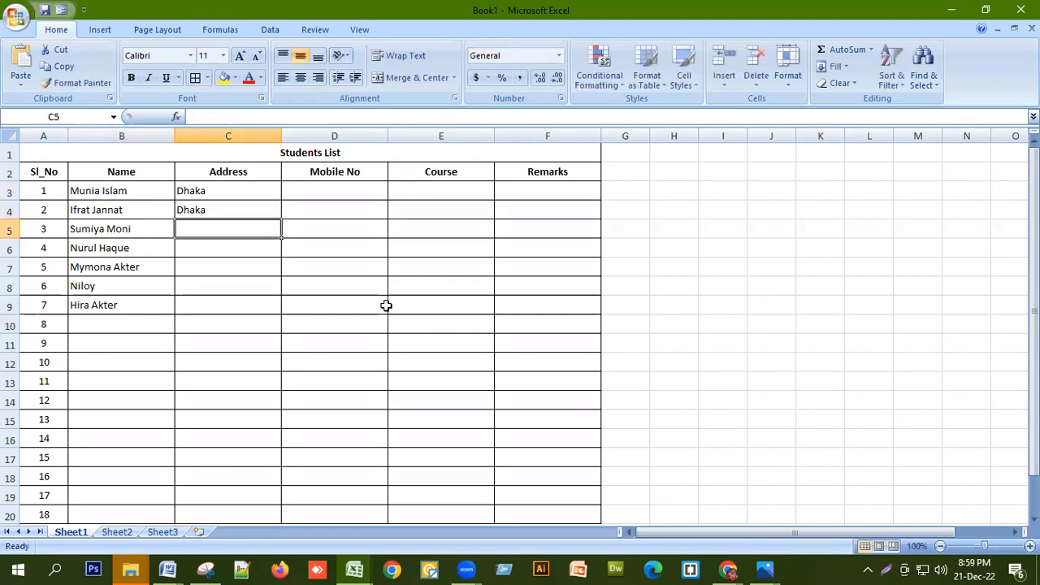
pyautogui.write('Naray')
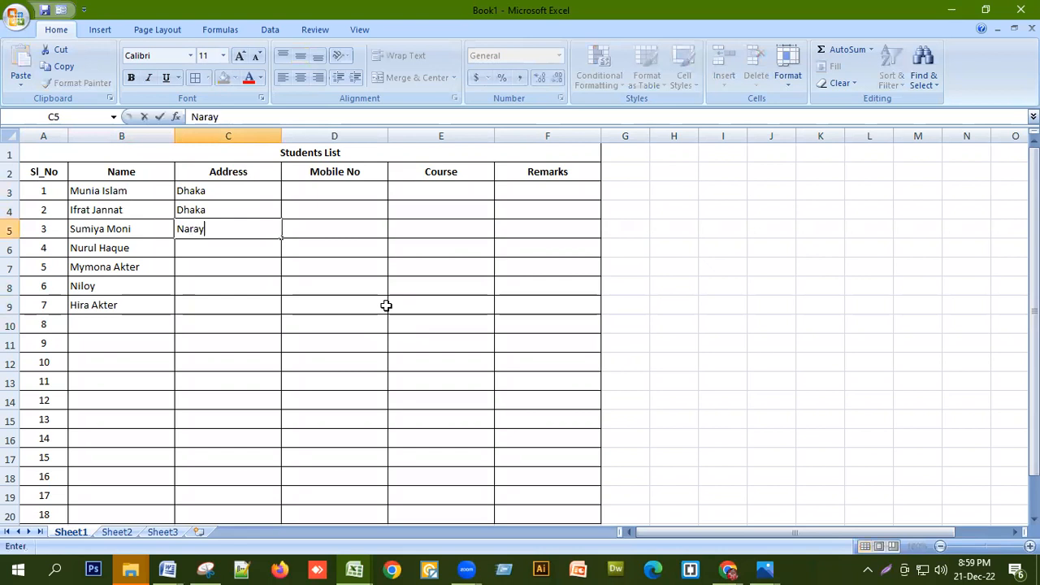
pyautogui.write('angonj')
pyautogui.press('Return')
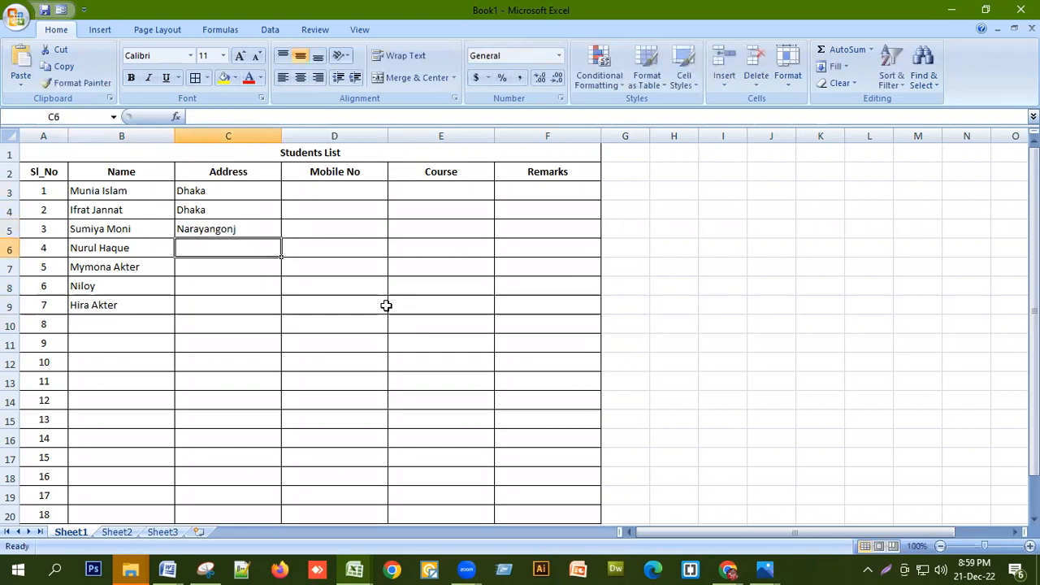
pyautogui.write('Cumilla')
pyautogui.press('Return')
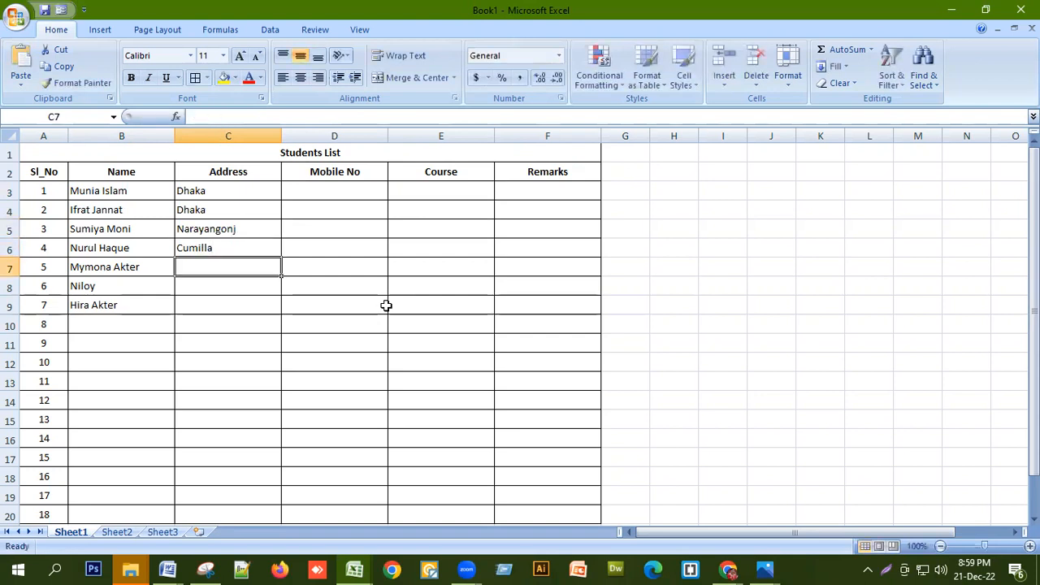
pyautogui.write('Cumilla')
pyautogui.press('Return')
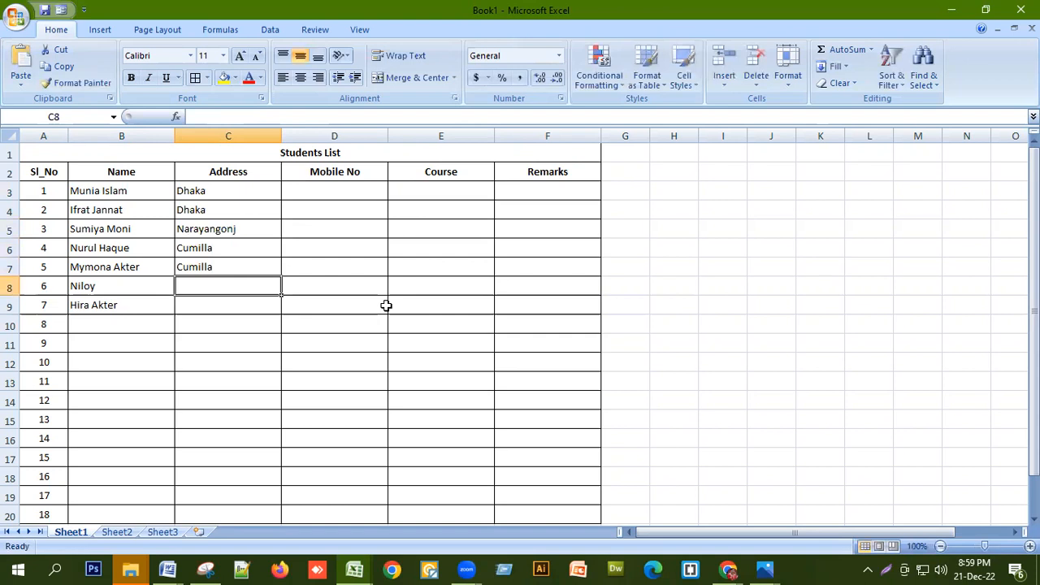
pyautogui.write('Ba')
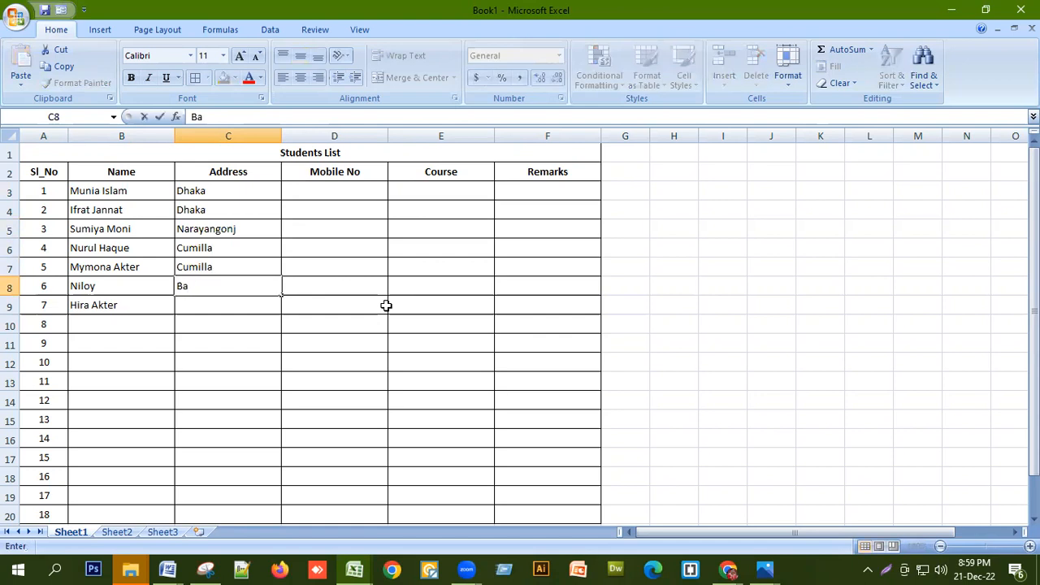
pyautogui.write('rishal')
pyautogui.press('Return')
pyautogui.write('Dhaka')
pyautogui.press('Return')
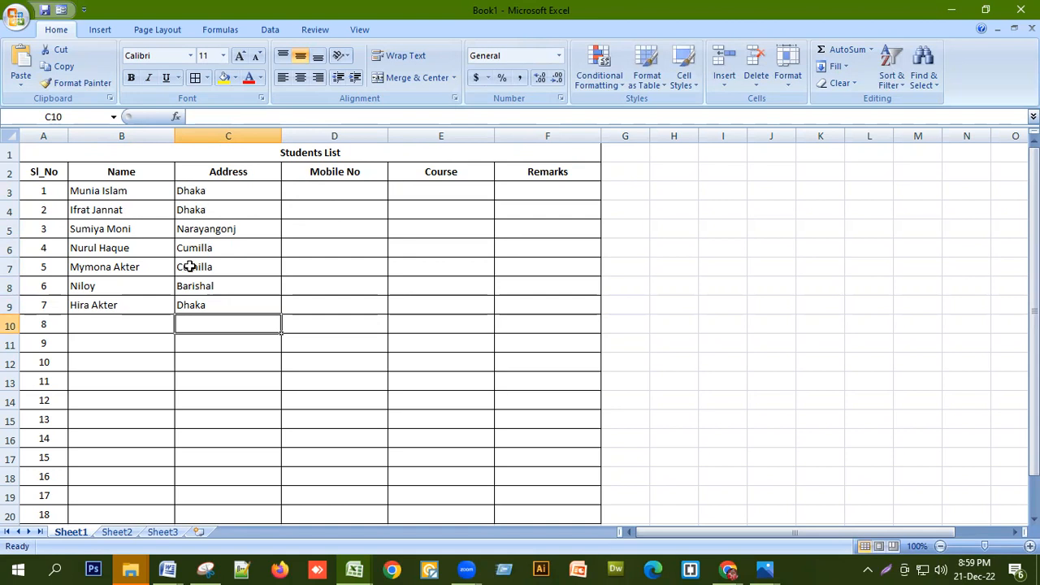
# Type the first student's mobile number into D3 and select column D
pyautogui.click(337, 191)
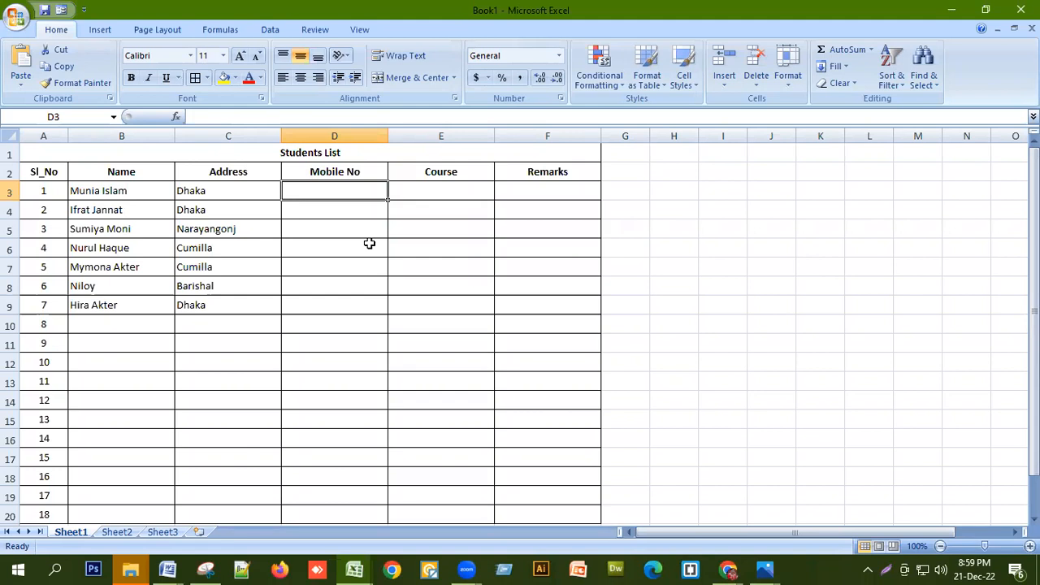
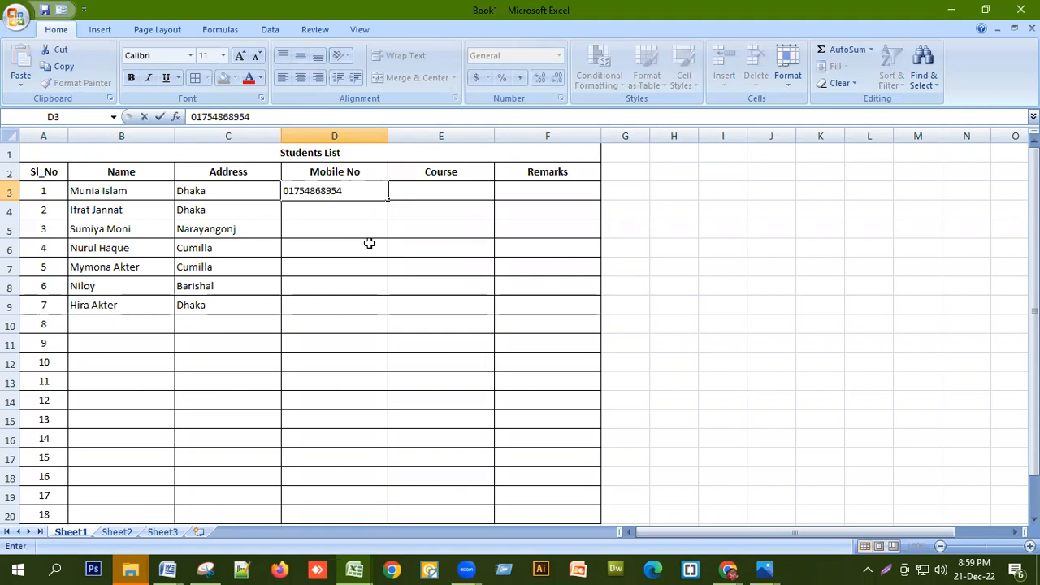
pyautogui.click(331, 212)
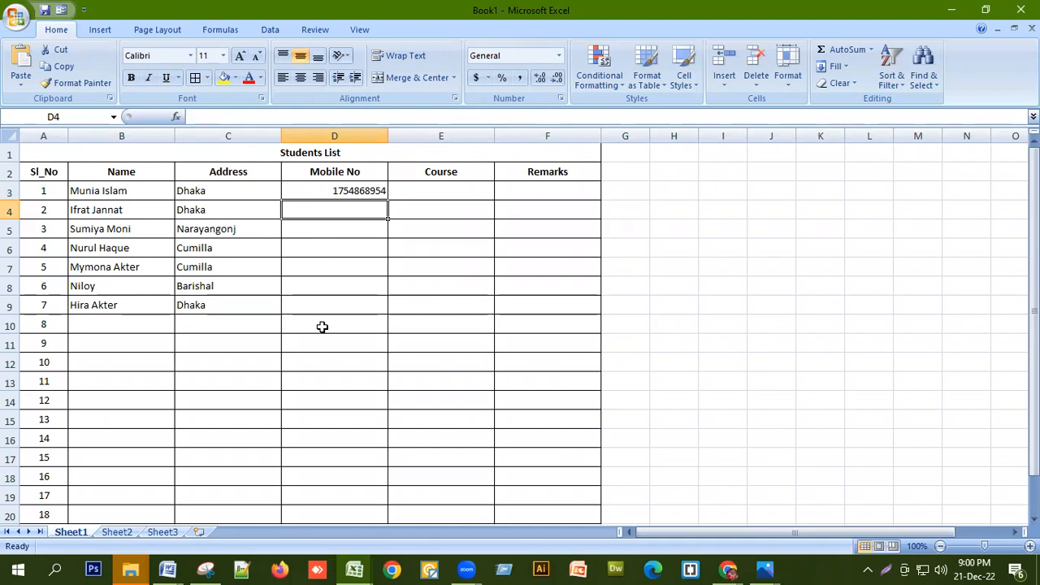
pyautogui.click(342, 130)
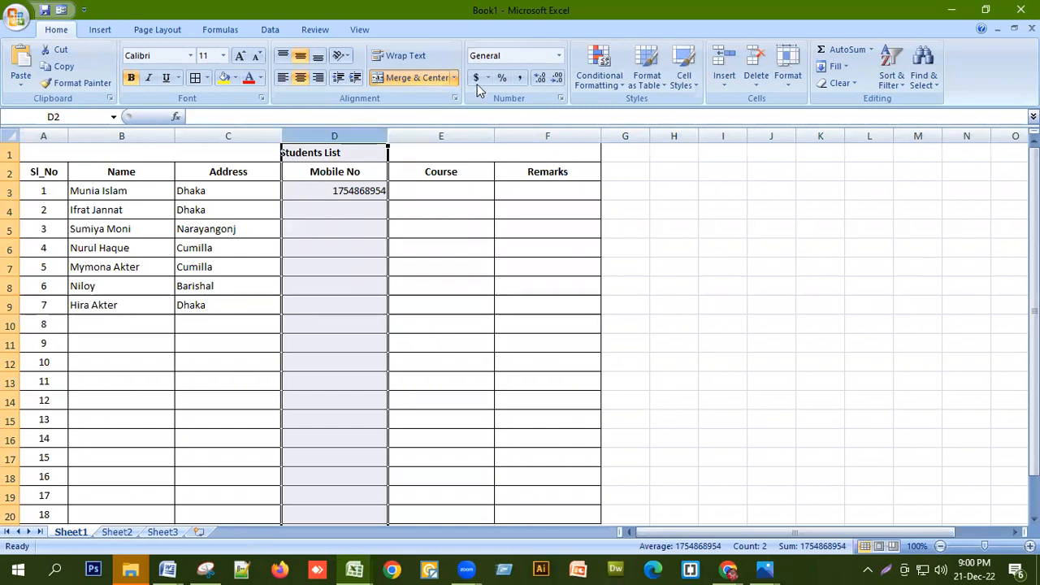
# Apply the Text number format to the Mobile No column D
pyautogui.click(559, 56)
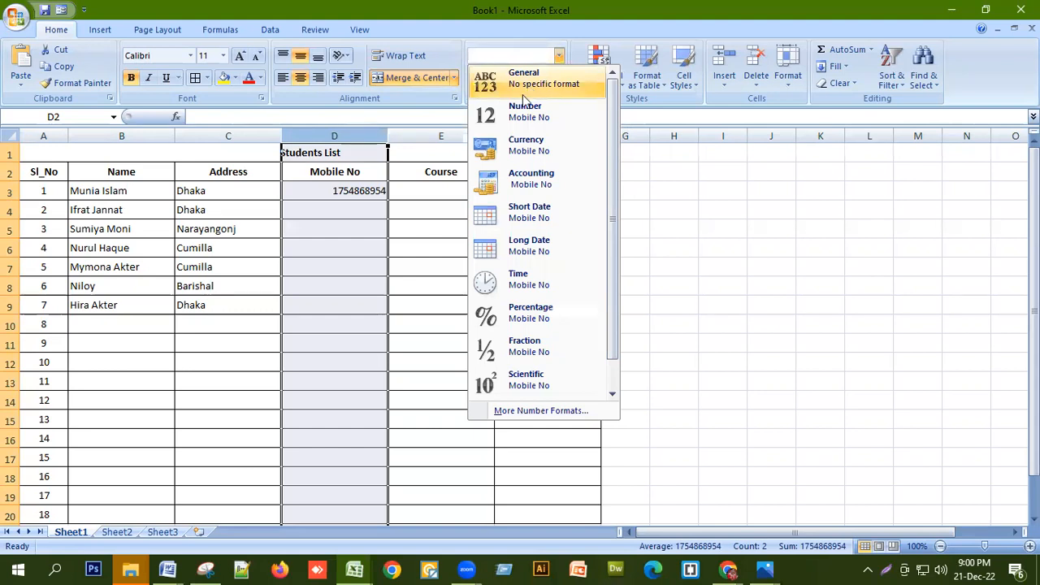
pyautogui.scroll(-1, 517, 341)
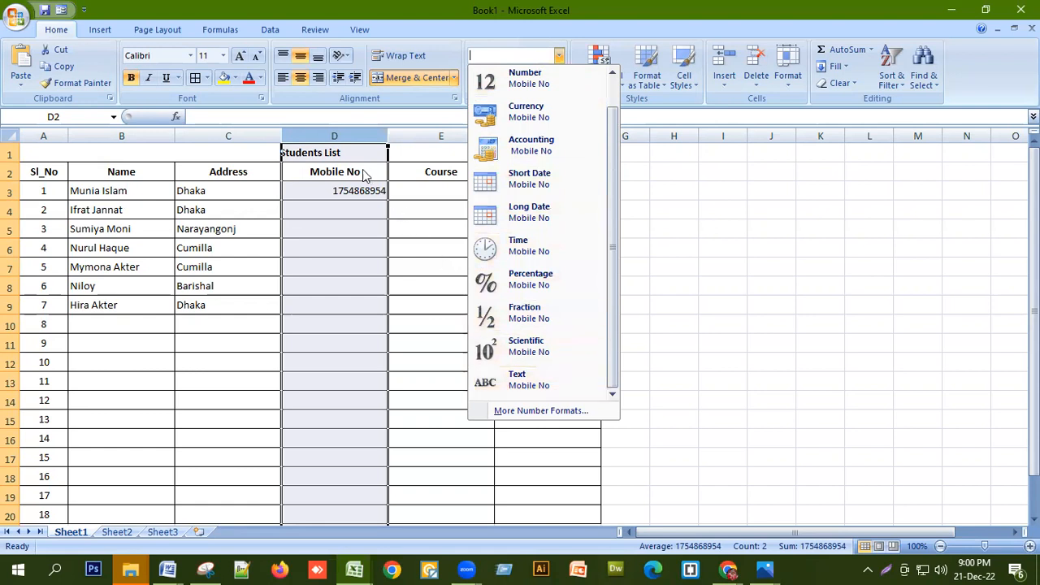
pyautogui.click(529, 385)
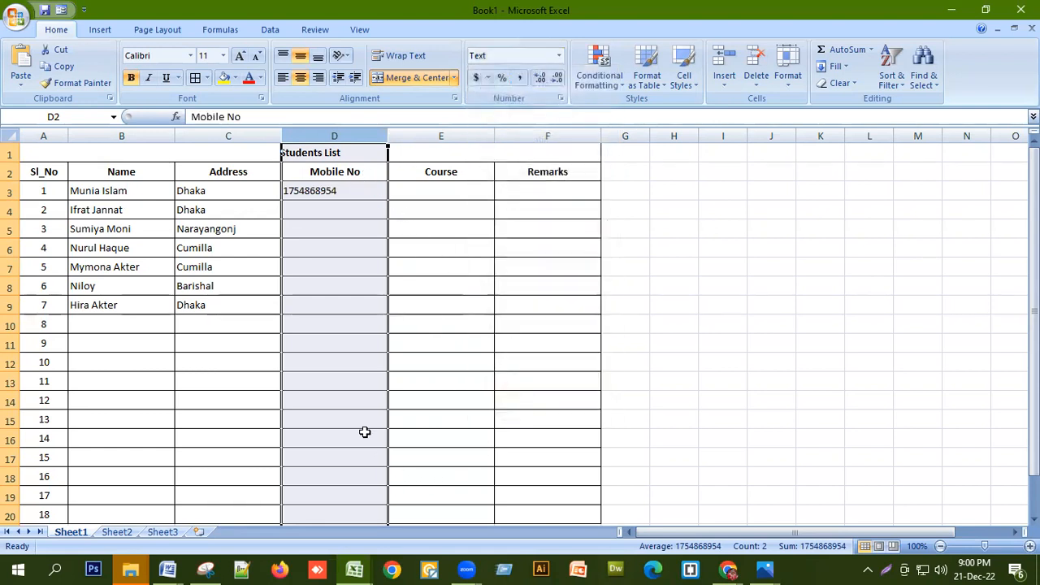
# Restore the leading zero on D3's mobile number and enter the second student's number in D4
pyautogui.click(284, 190)
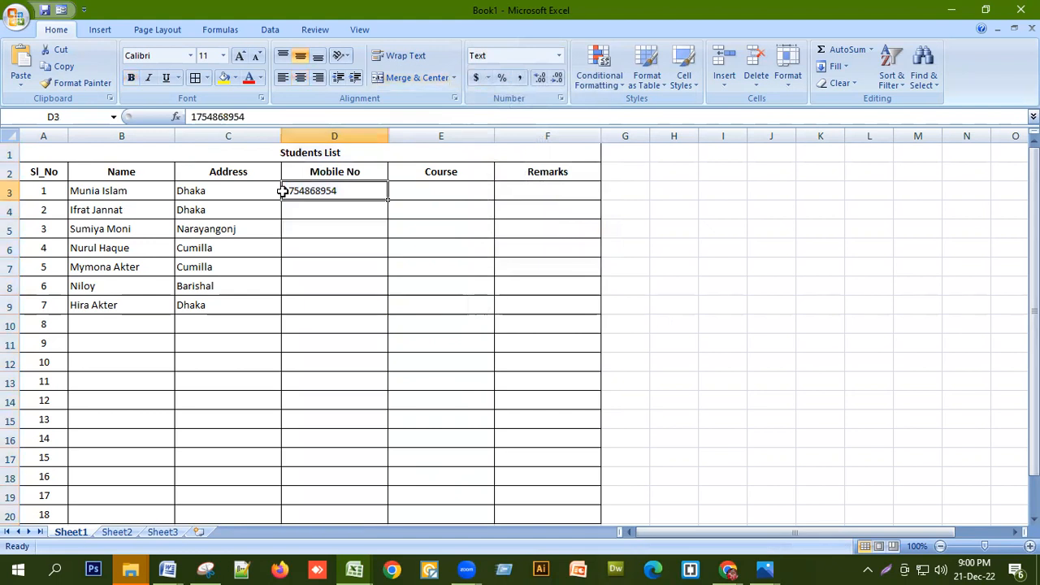
pyautogui.doubleClick(283, 190)
pyautogui.write('0')
pyautogui.press('Return')
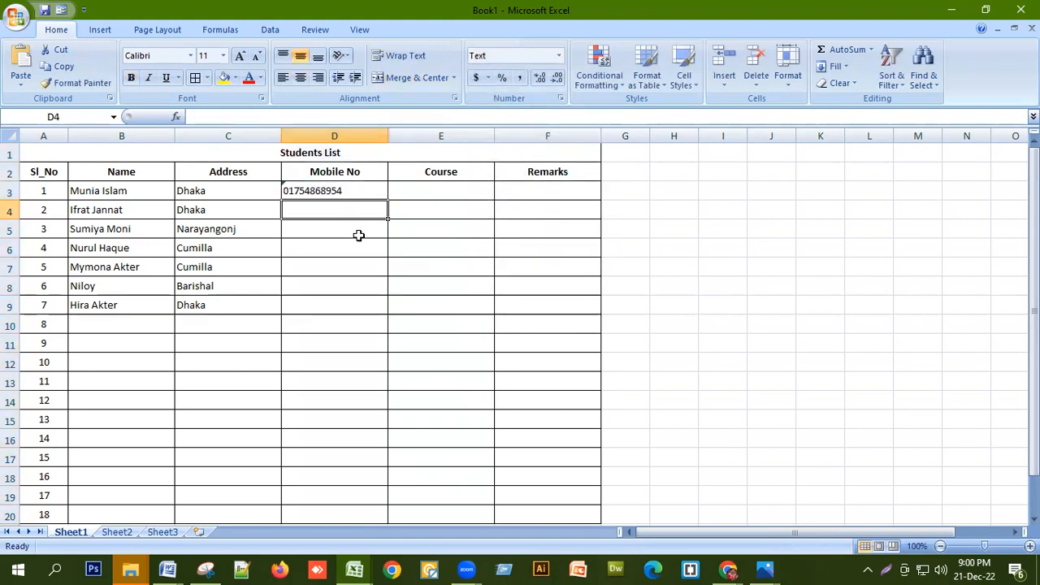
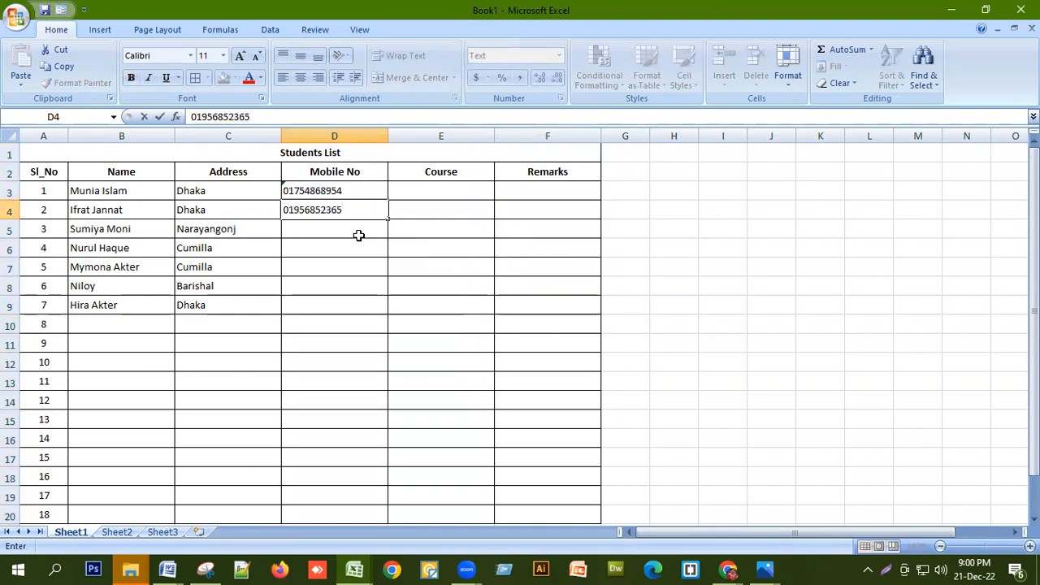
pyautogui.press('Return')
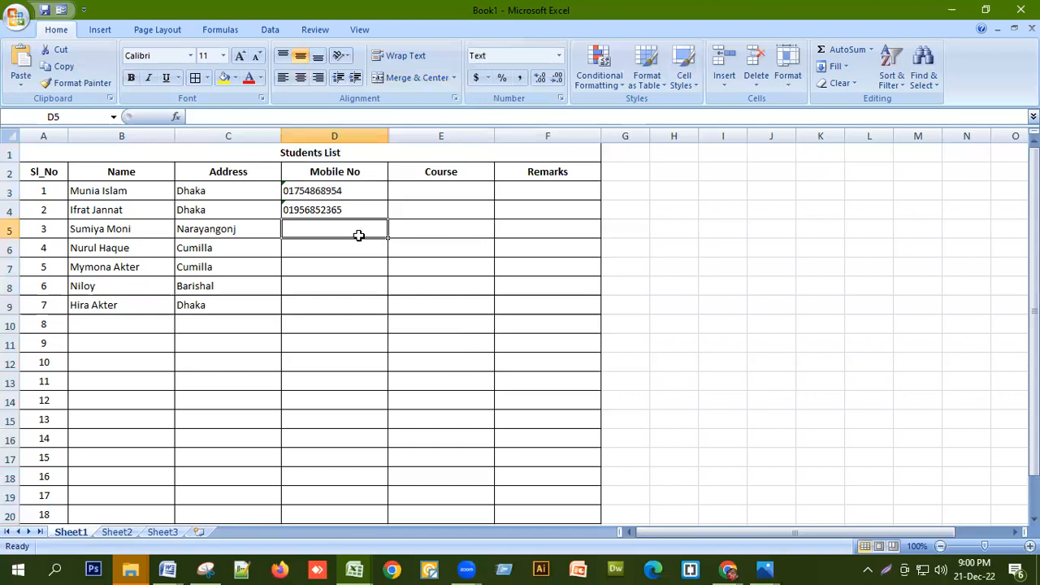
# Copy the two mobile numbers in D3:D4 and paste them repeatedly down to D9
pyautogui.moveTo(342, 193); pyautogui.dragTo(340, 207)
pyautogui.hotkey('ctrl', 'c')
pyautogui.keyDown('shift'); pyautogui.click(339, 306); pyautogui.keyUp('shift')
pyautogui.hotkey('ctrl', 'v')
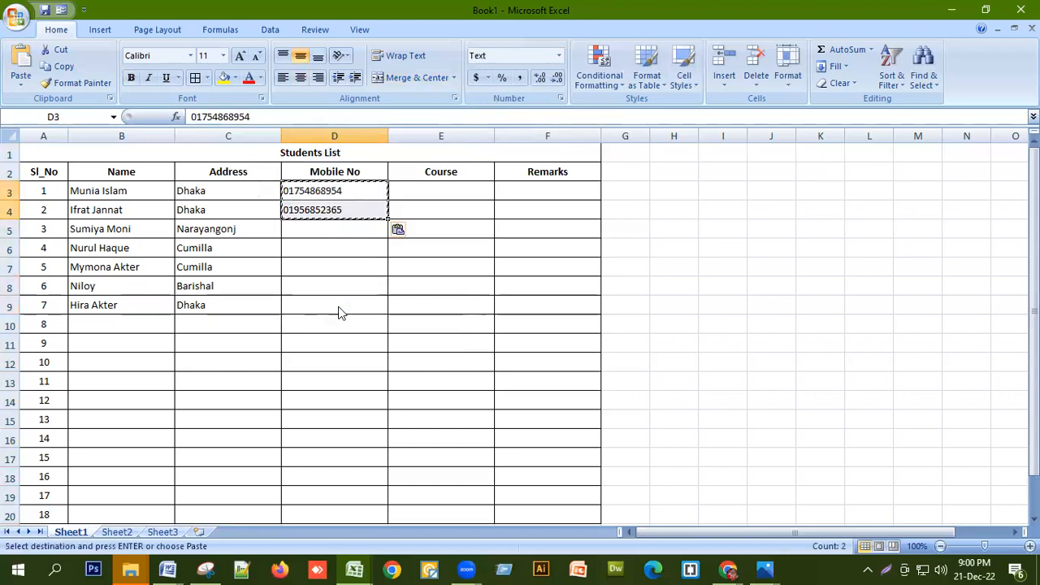
pyautogui.click(347, 235)
pyautogui.keyDown('shift'); pyautogui.click(353, 305); pyautogui.keyUp('shift')
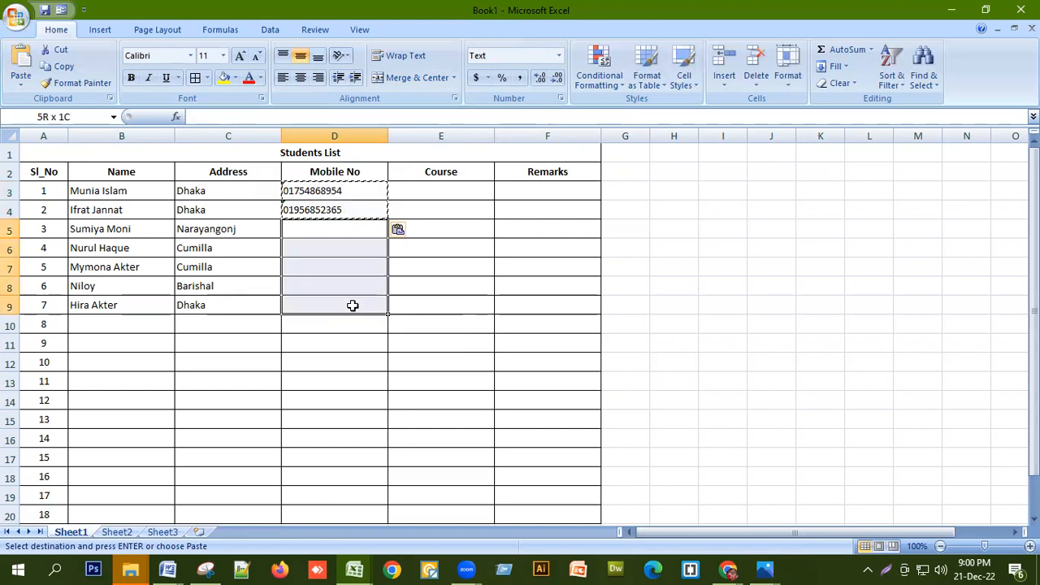
pyautogui.hotkey('ctrl', 'v')
pyautogui.click(355, 276)
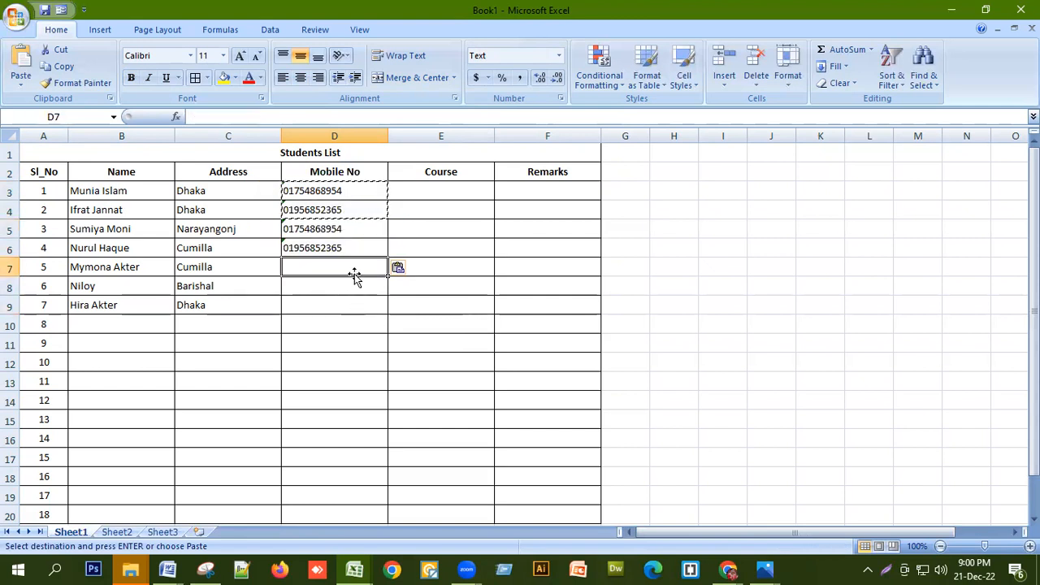
pyautogui.hotkey('ctrl', 'v')
pyautogui.click(340, 286)
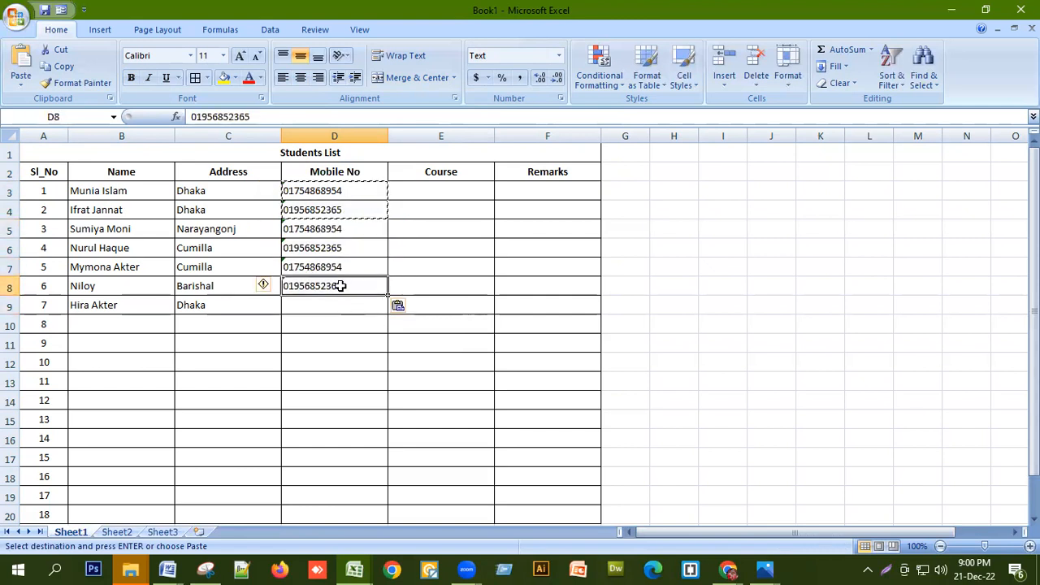
pyautogui.hotkey('ctrl', 'v')
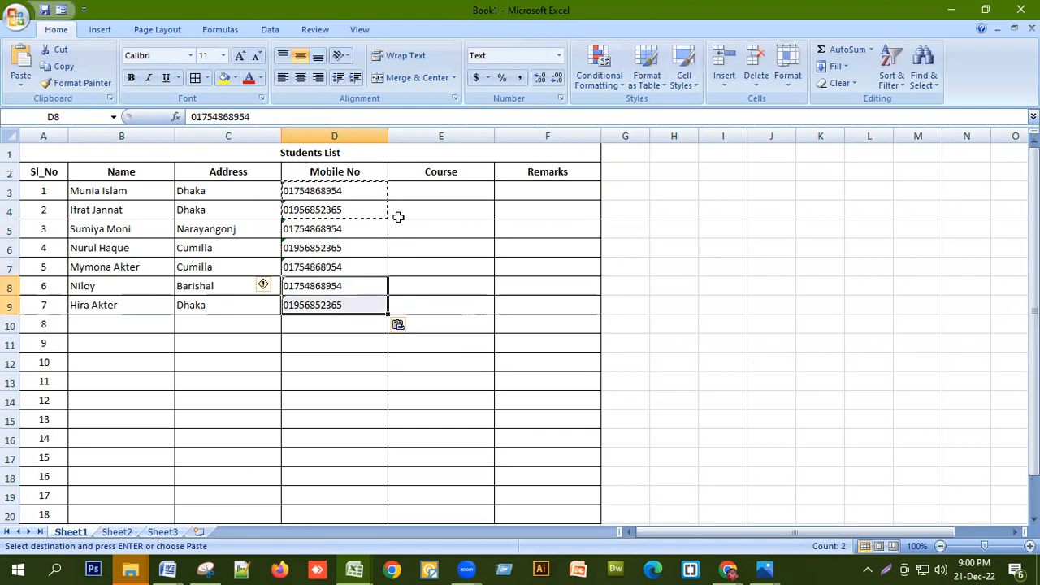
pyautogui.click(418, 193)
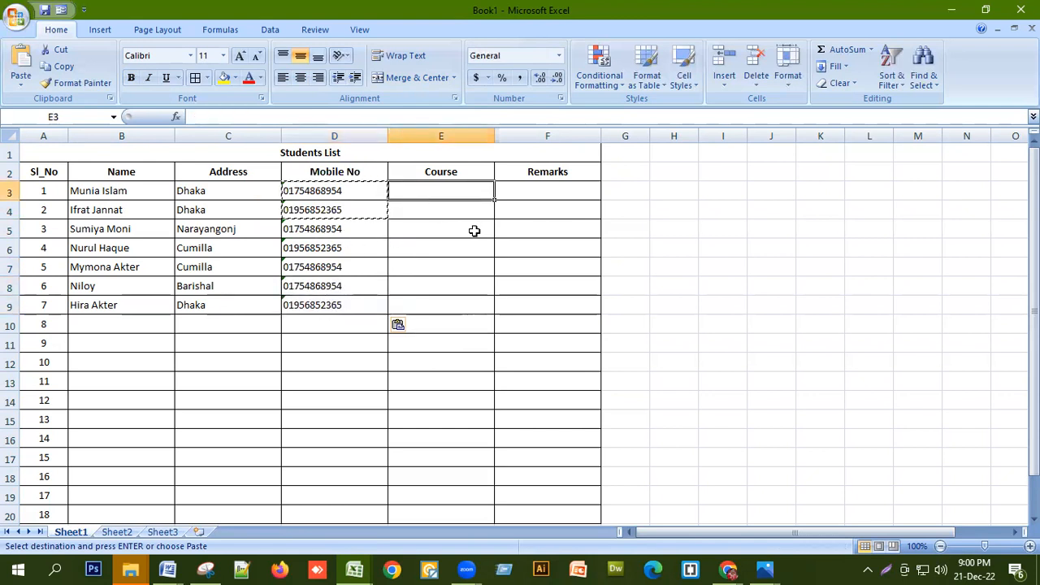
# Enter Spoken English, Digital Marketing and Basic Computer as courses in E3:E5
pyautogui.write('S')
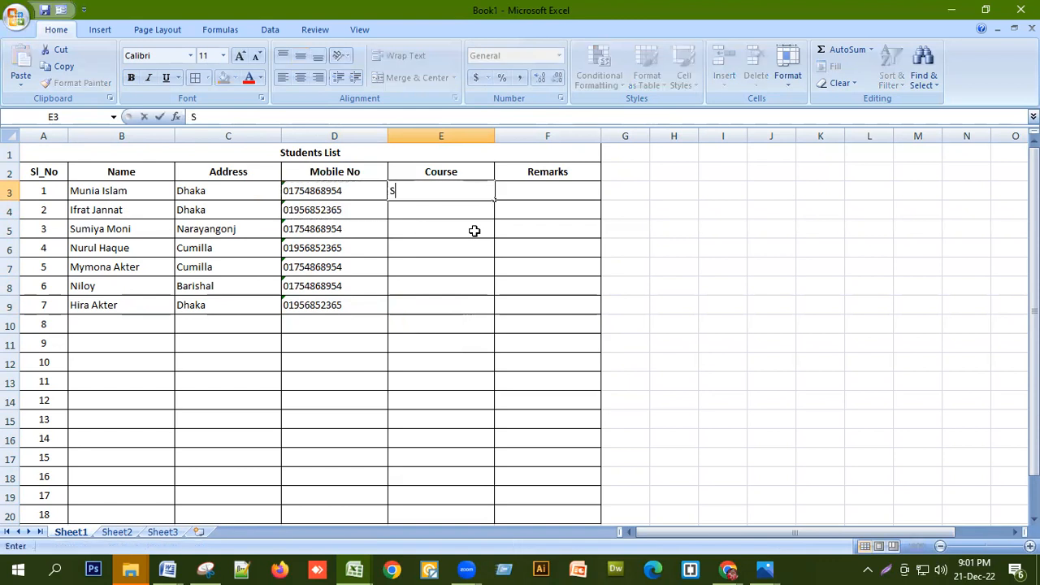
pyautogui.write('poken English')
pyautogui.press('Return')
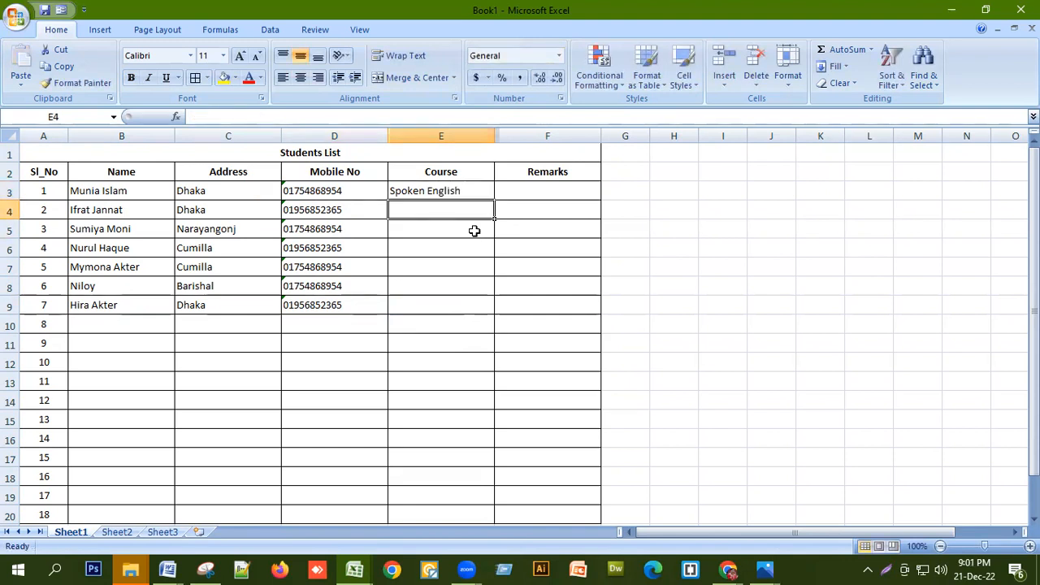
pyautogui.write('Digital Ma')
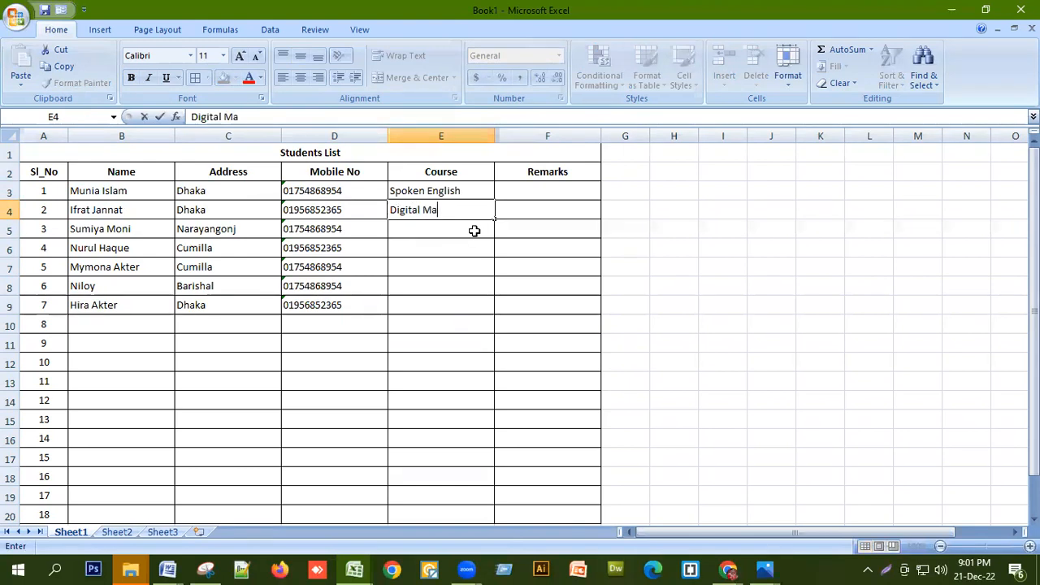
pyautogui.write('rketing')
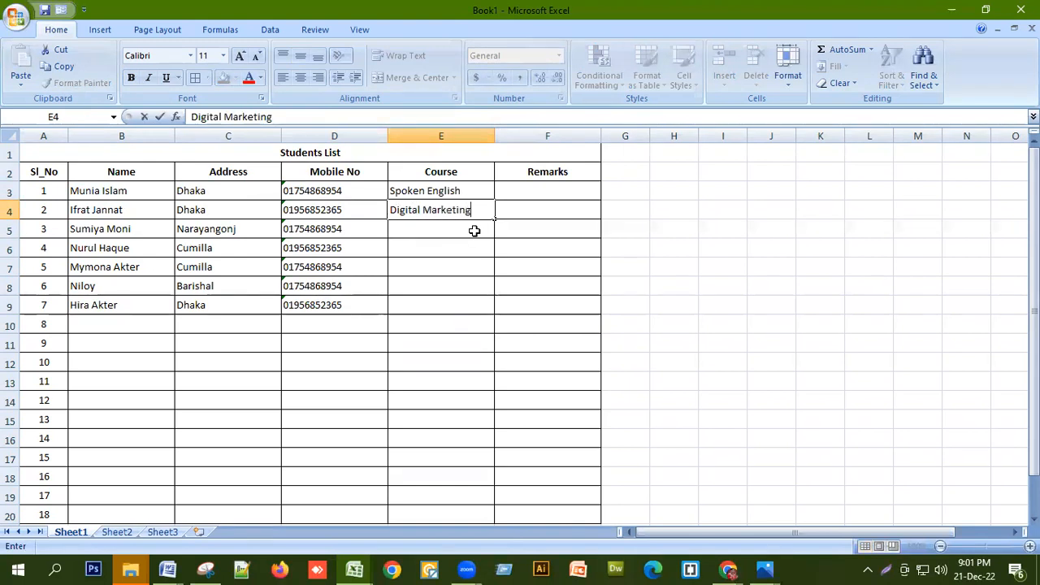
pyautogui.press('Return')
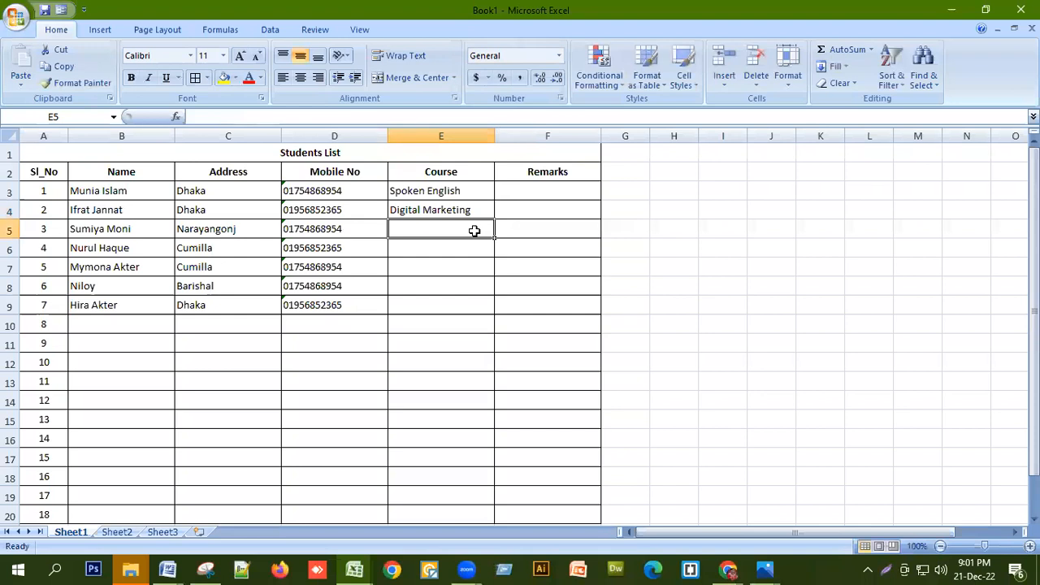
pyautogui.write('Ba')
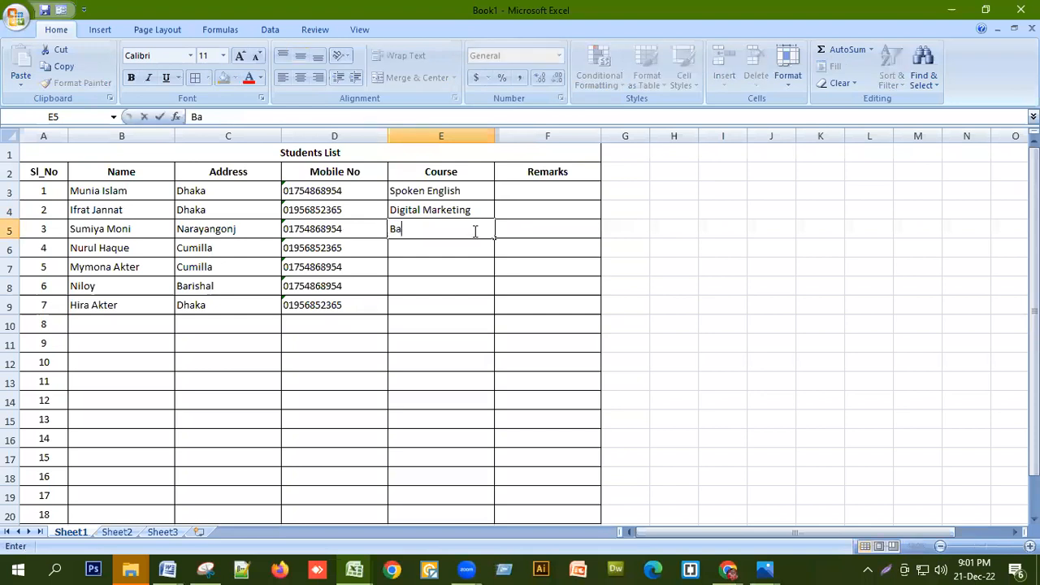
pyautogui.write('sic Computer')
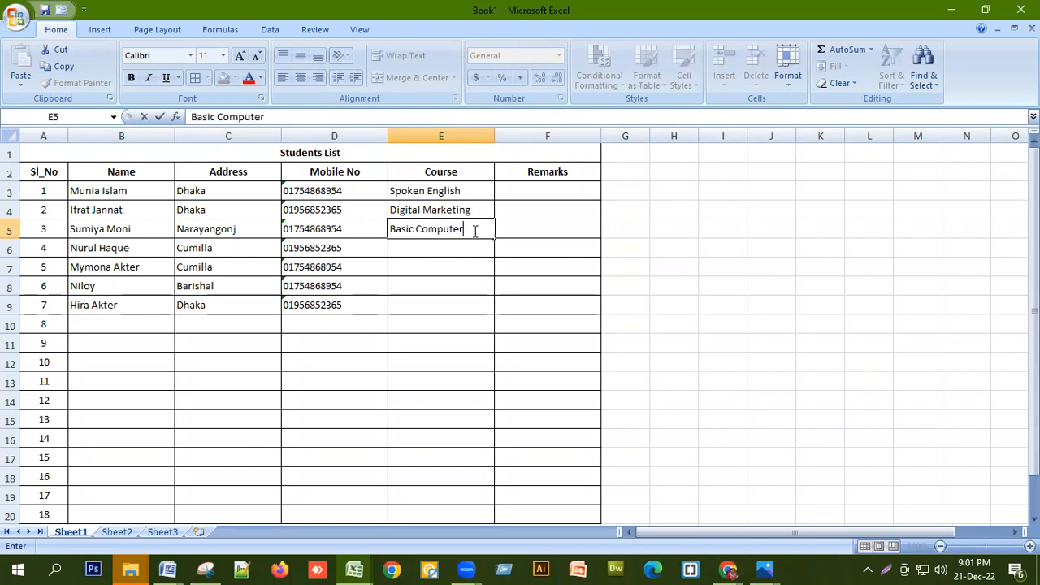
pyautogui.press('Return')
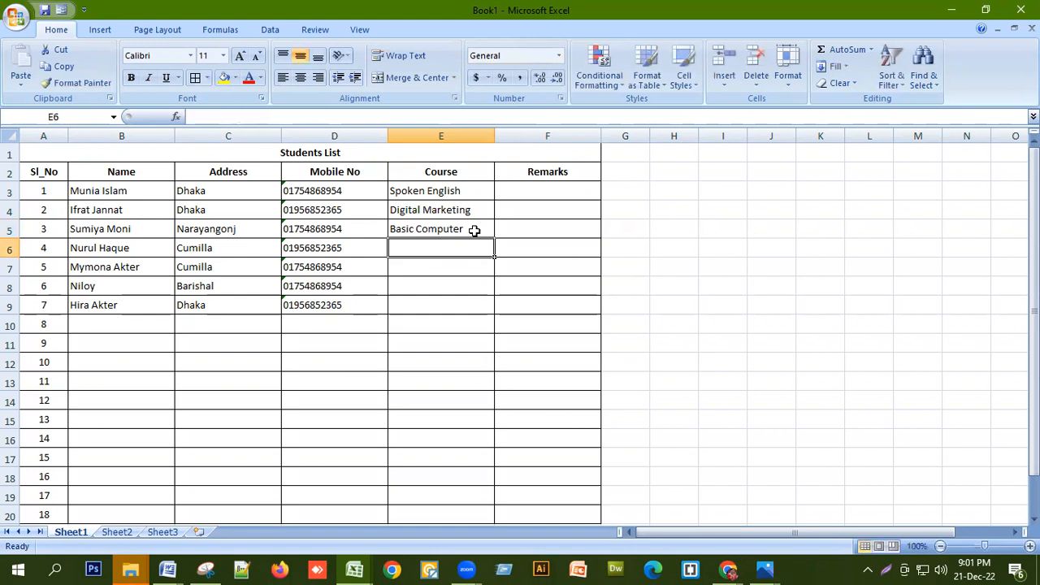
# Use AutoComplete to fill Digital Marketing in E6:E8 and Spoken English in E9
pyautogui.write('d')
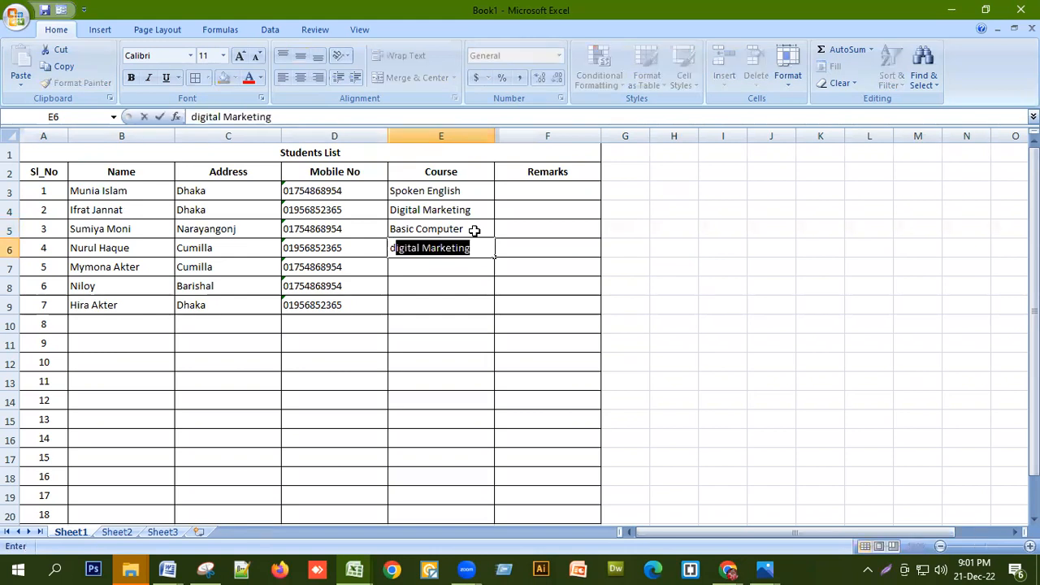
pyautogui.press('Return')
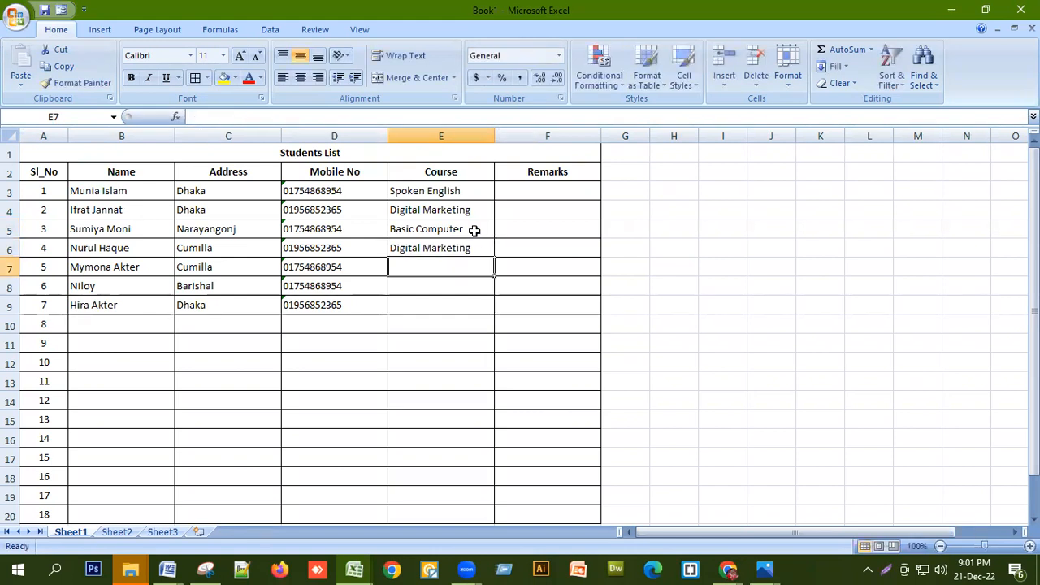
pyautogui.write('d')
pyautogui.press('Return')
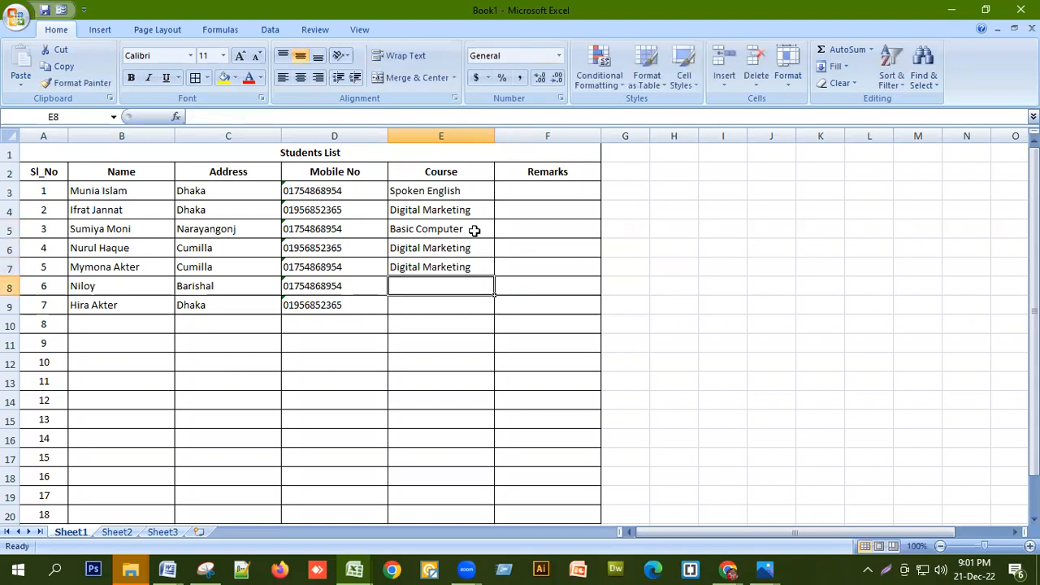
pyautogui.write('d')
pyautogui.press('Return')
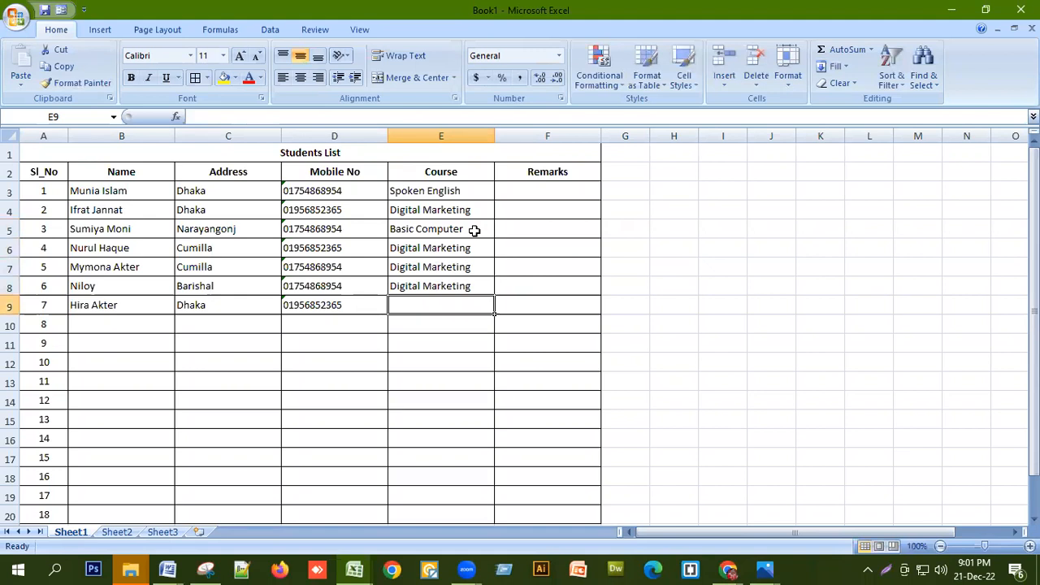
pyautogui.write('s')
pyautogui.press('Return')
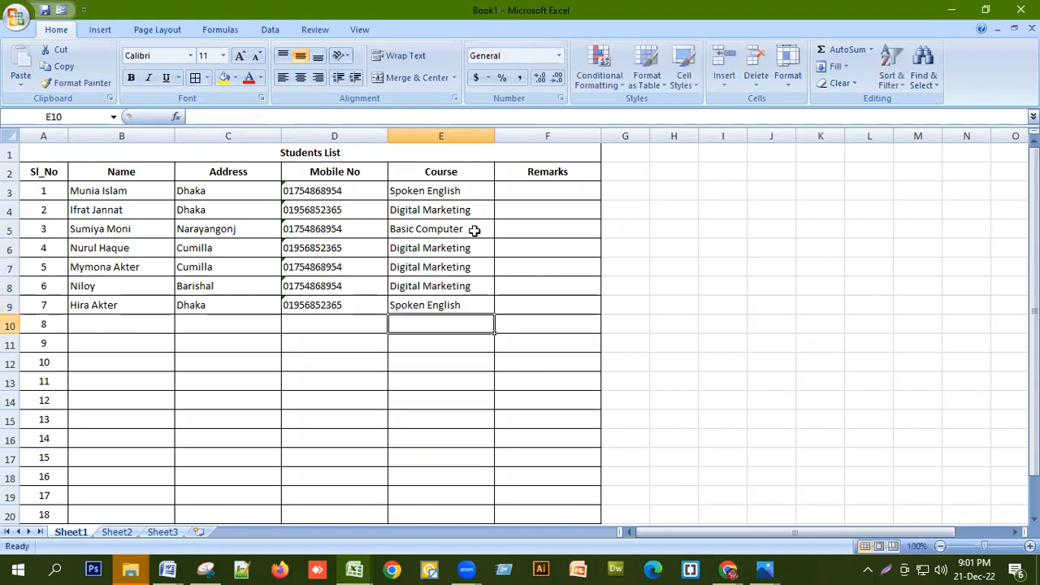
# Rename the Remarks header in F2 to Course Fee
pyautogui.click(547, 171)
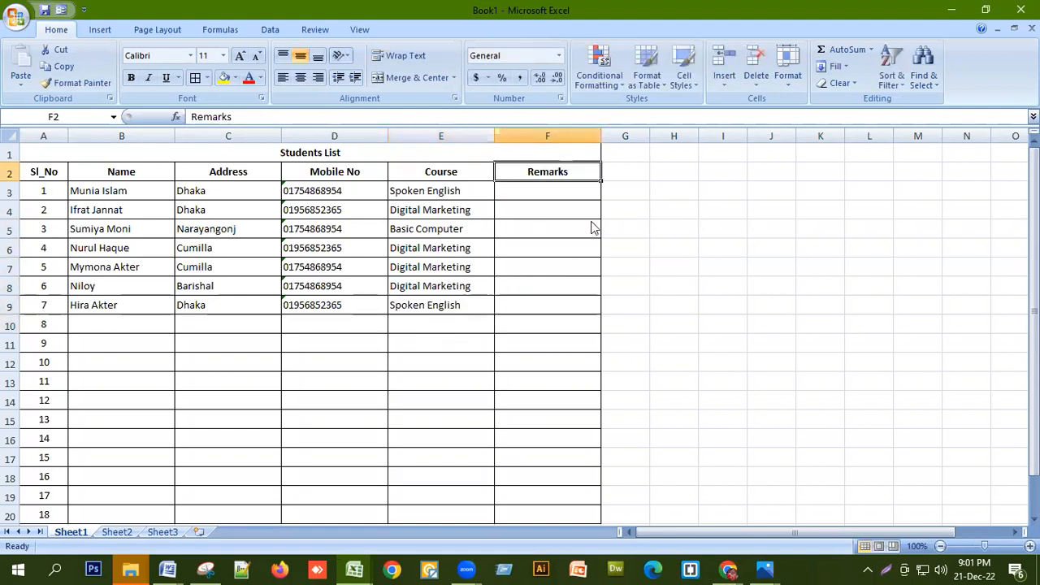
pyautogui.write('Cou')
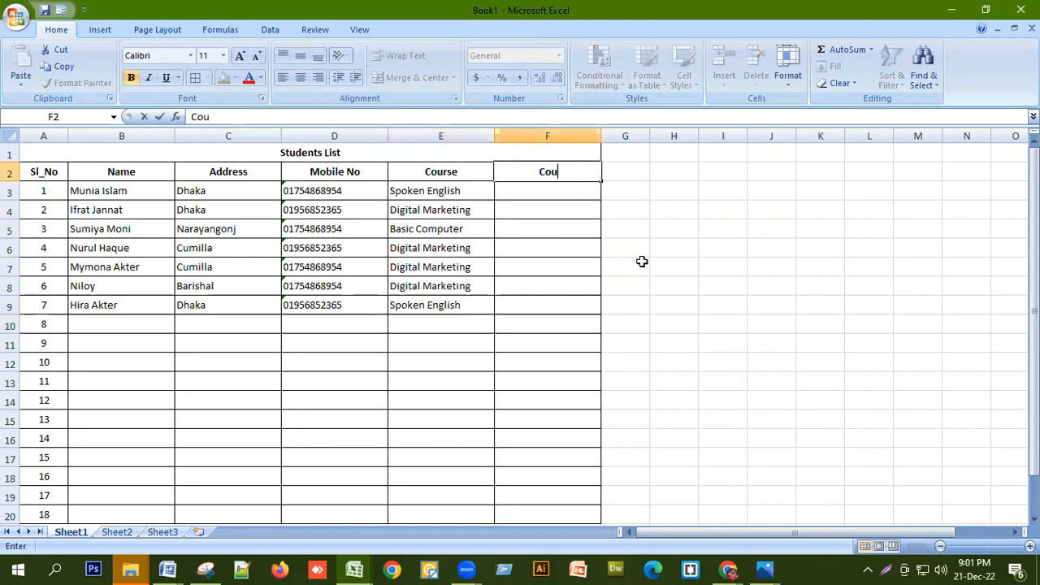
pyautogui.write('rse')
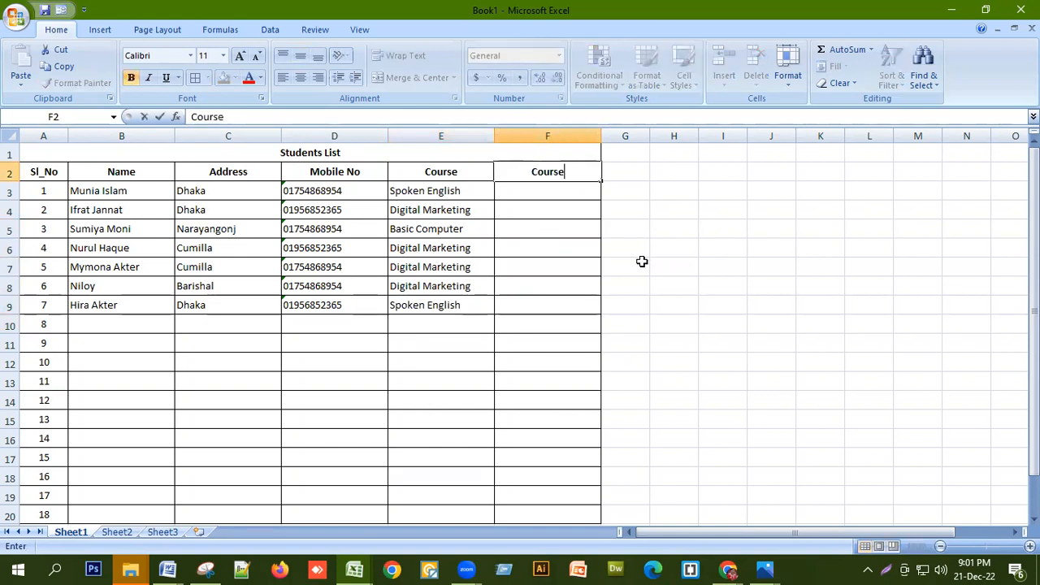
pyautogui.write(' Fee')
pyautogui.press('Return')
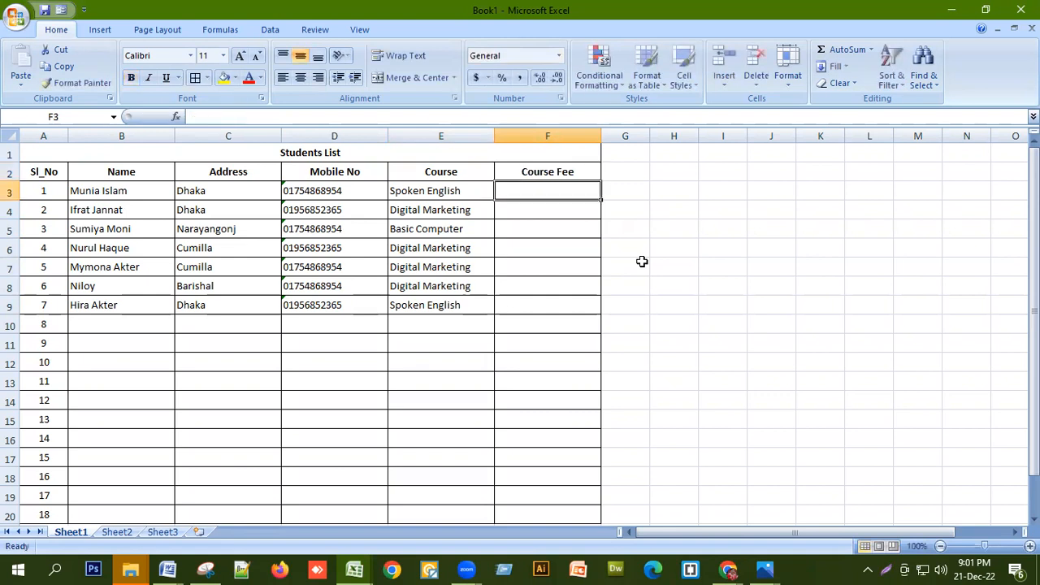
# Enter fees 6500, 7500, 6500, 7500, 7500, 7500, 6500 in F3:F9
pyautogui.write('6500')
pyautogui.press('Return')
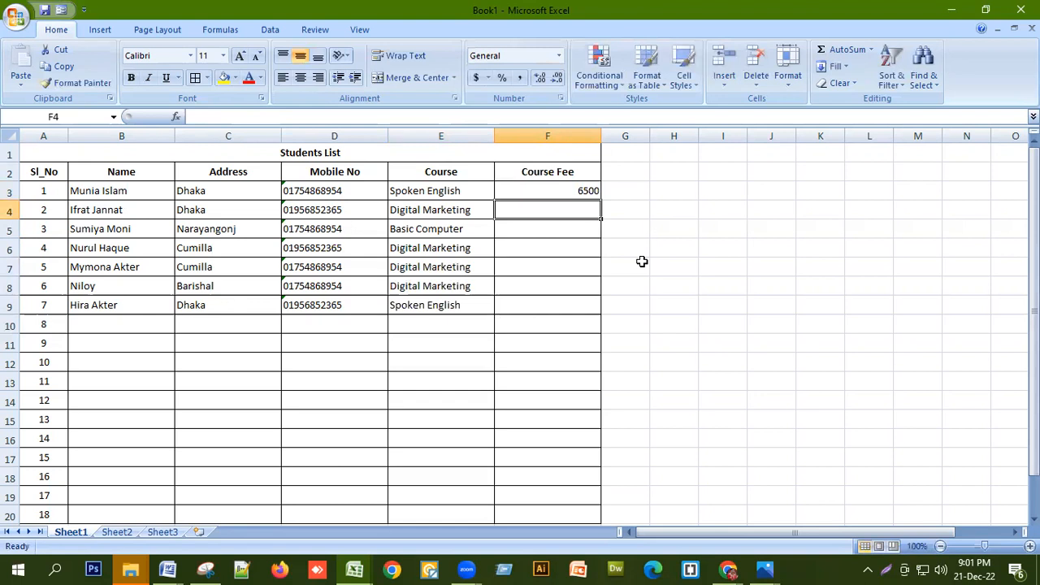
pyautogui.write('7500')
pyautogui.press('Return')
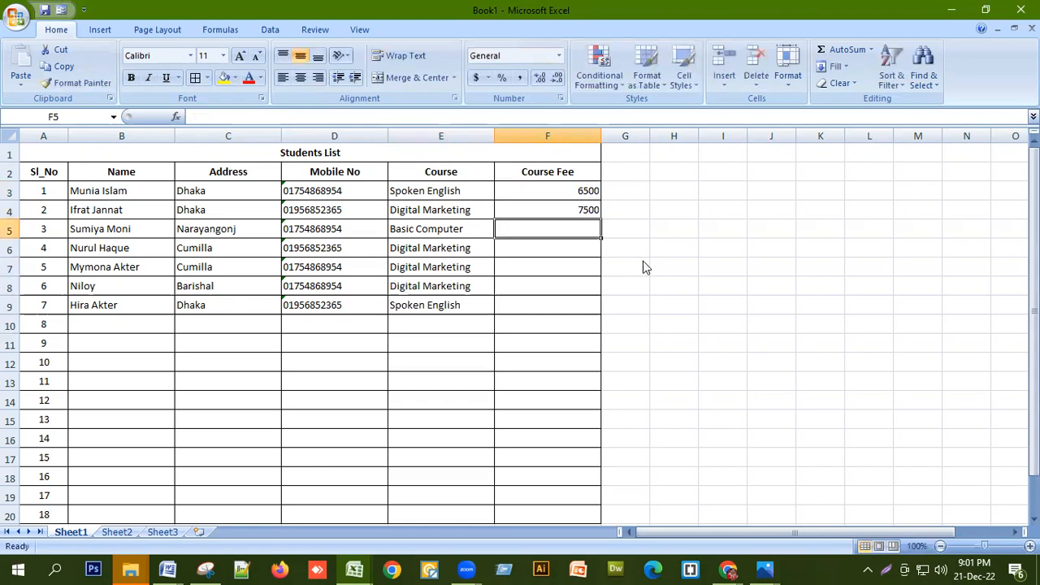
pyautogui.write('6500')
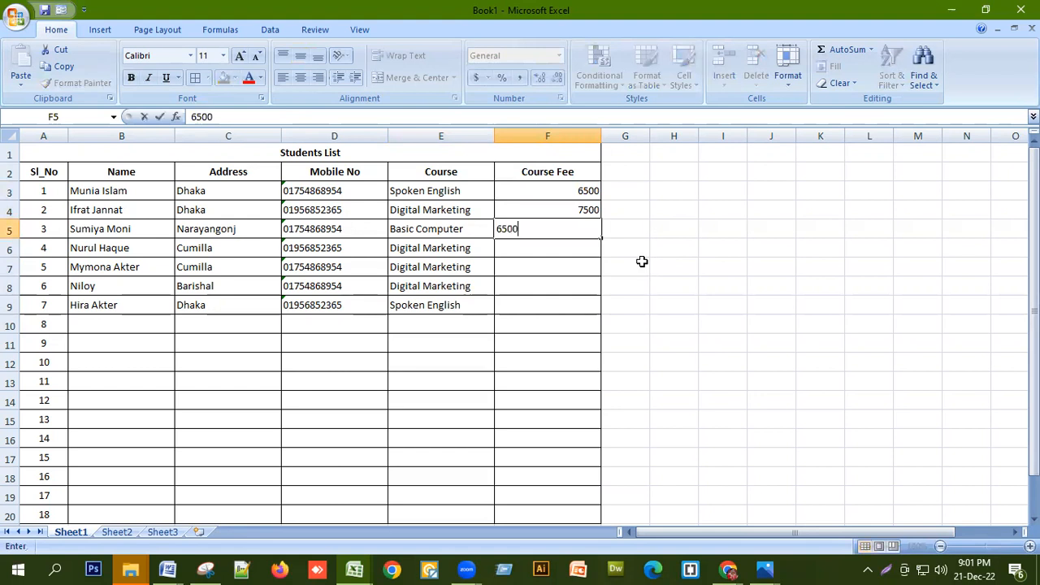
pyautogui.press('Return')
pyautogui.write('7')
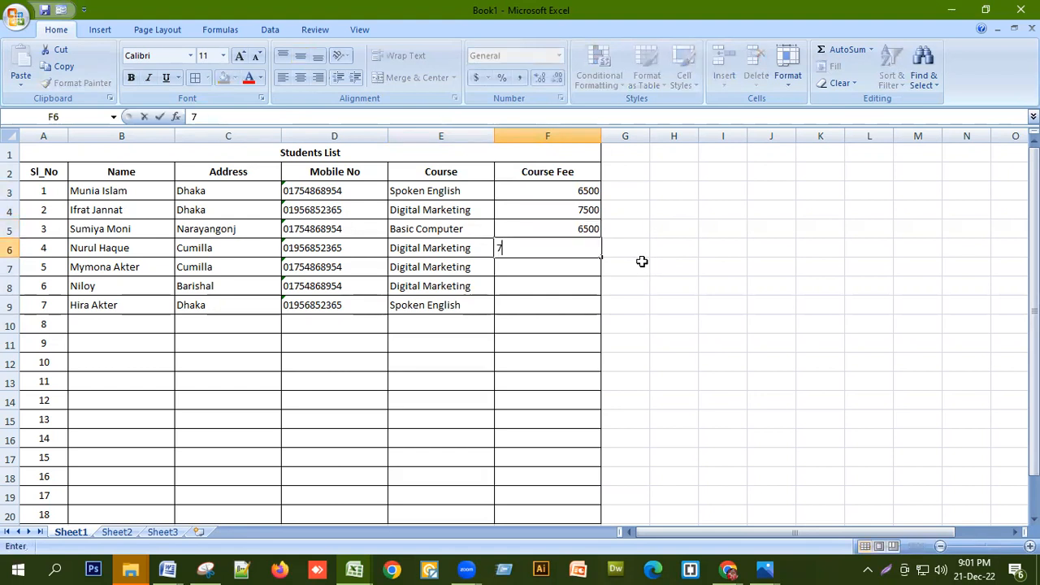
pyautogui.write('500')
pyautogui.press('Return')
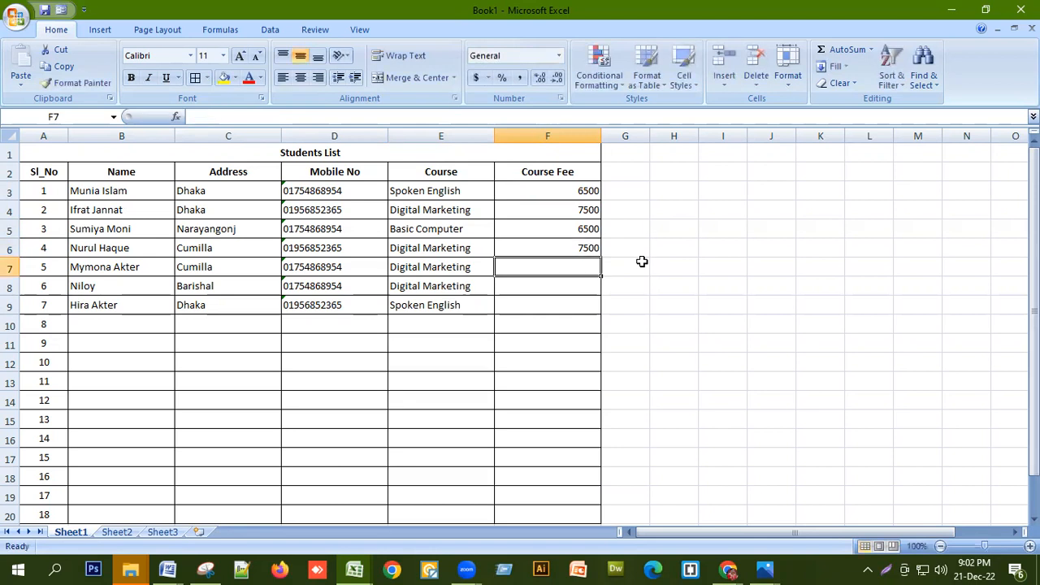
pyautogui.write('7500')
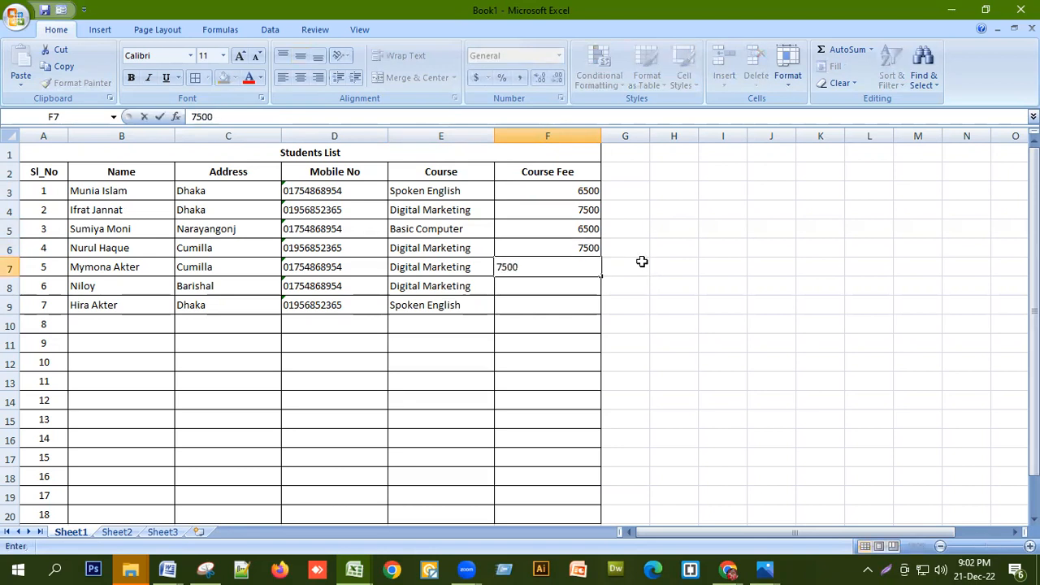
pyautogui.press('Return')
pyautogui.write('7500')
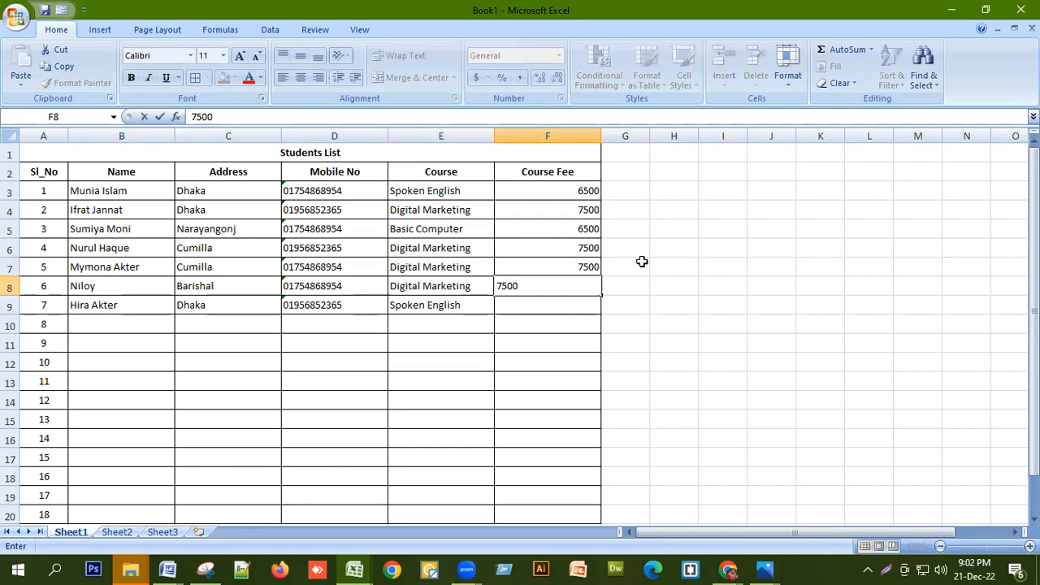
pyautogui.press('Return')
pyautogui.write('6500')
pyautogui.press('Return')
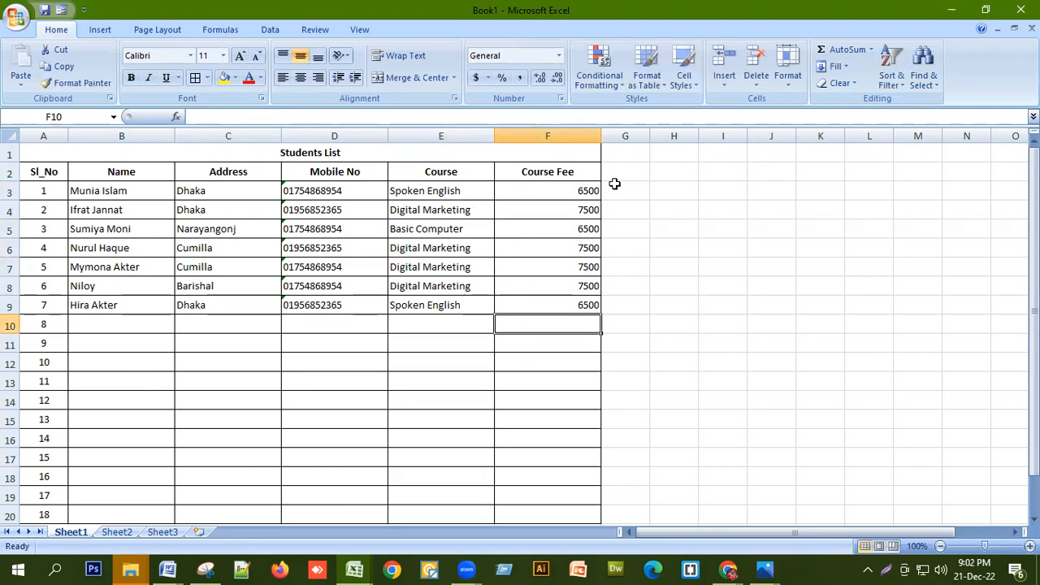
pyautogui.click(679, 185)
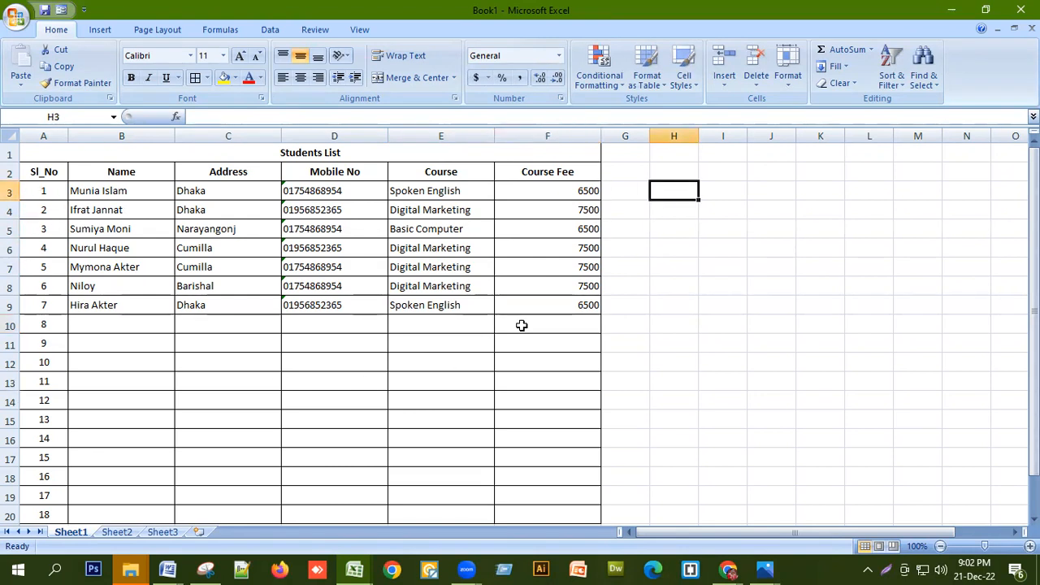
pyautogui.click(689, 173)
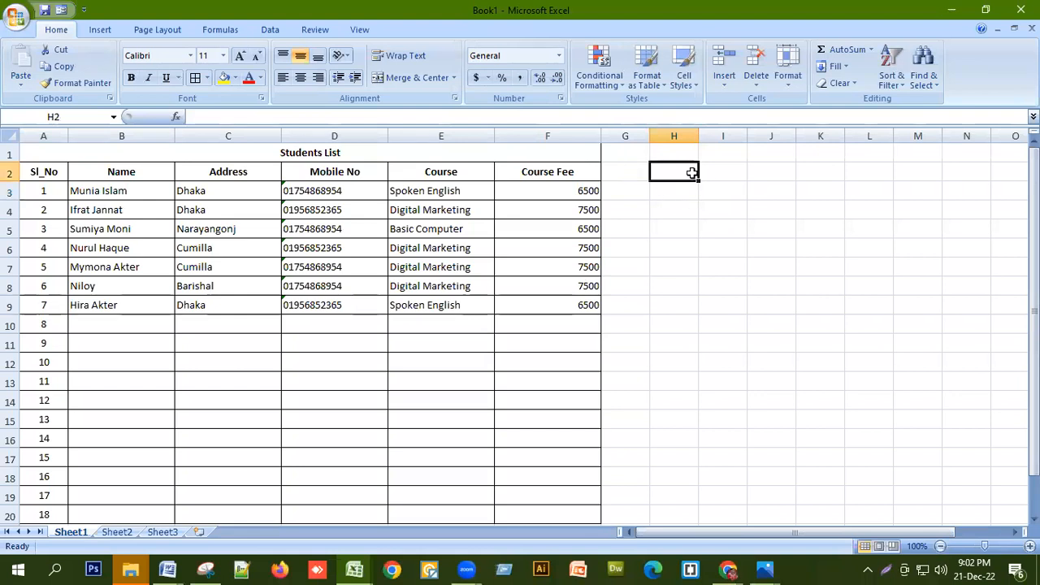
# Widen column H and apply Comma Style with two decimals to column F, e.g. 6,500.00
pyautogui.moveTo(699, 135); pyautogui.dragTo(719, 142)
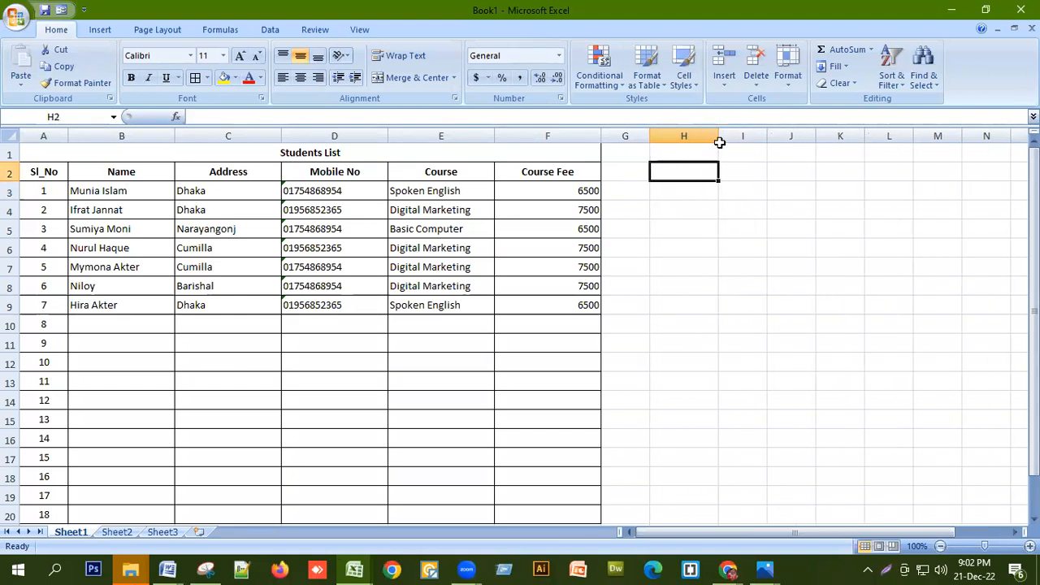
pyautogui.moveTo(554, 189); pyautogui.dragTo(552, 288)
pyautogui.click(561, 135)
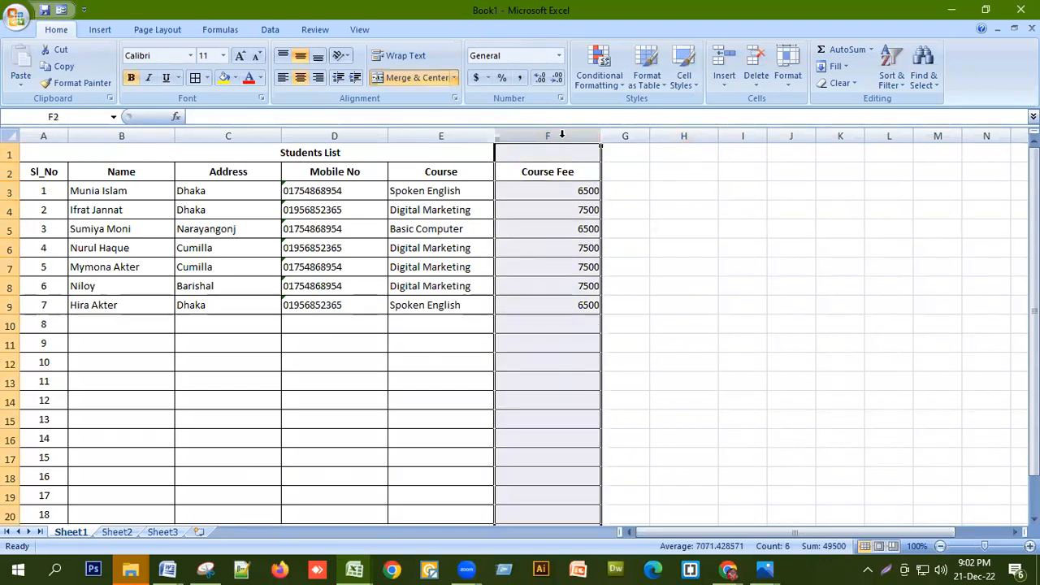
pyautogui.click(521, 77)
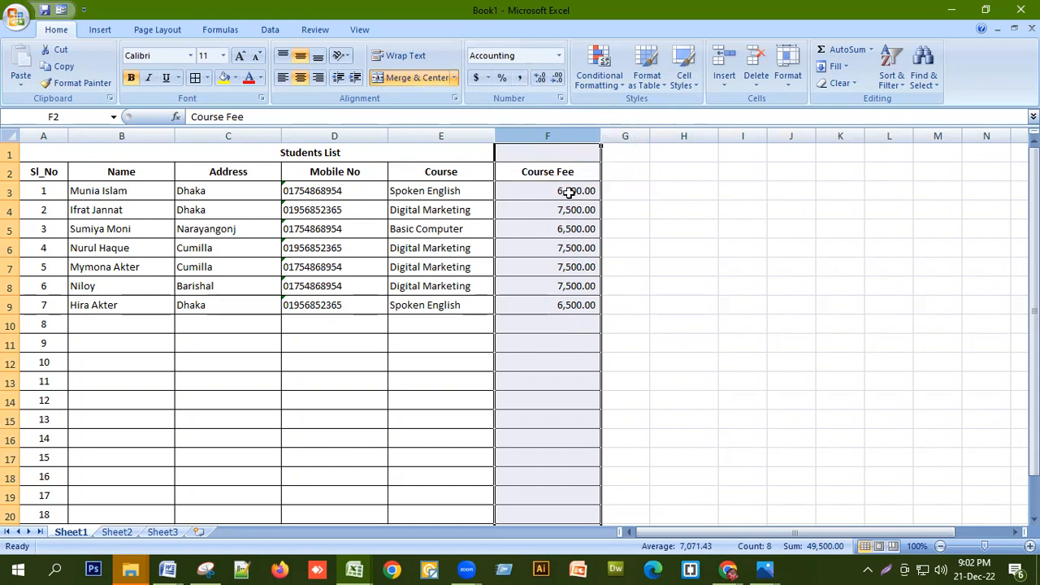
pyautogui.click(557, 82)
pyautogui.click(556, 82)
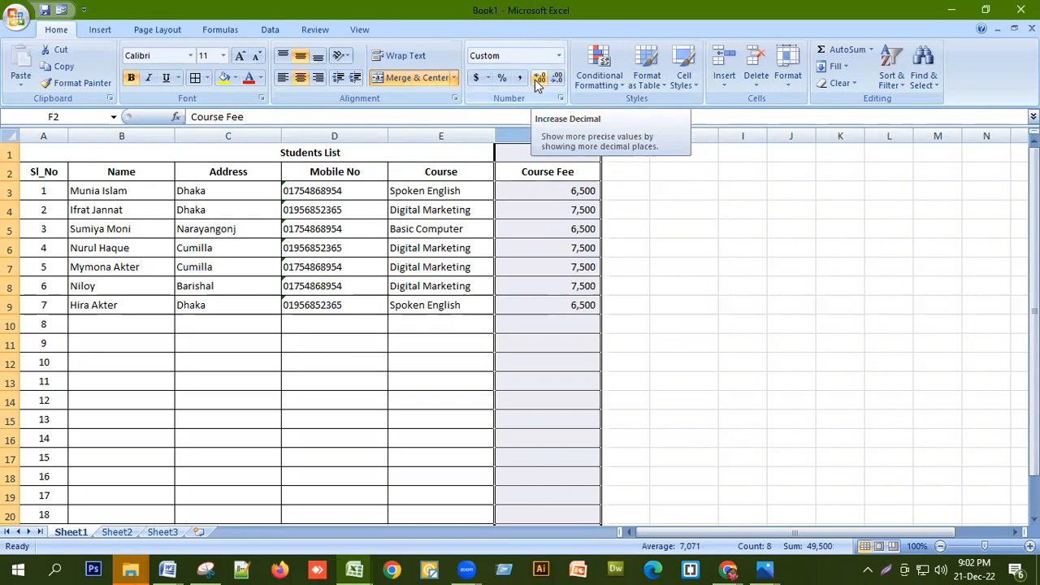
pyautogui.click(537, 80)
pyautogui.click(537, 80)
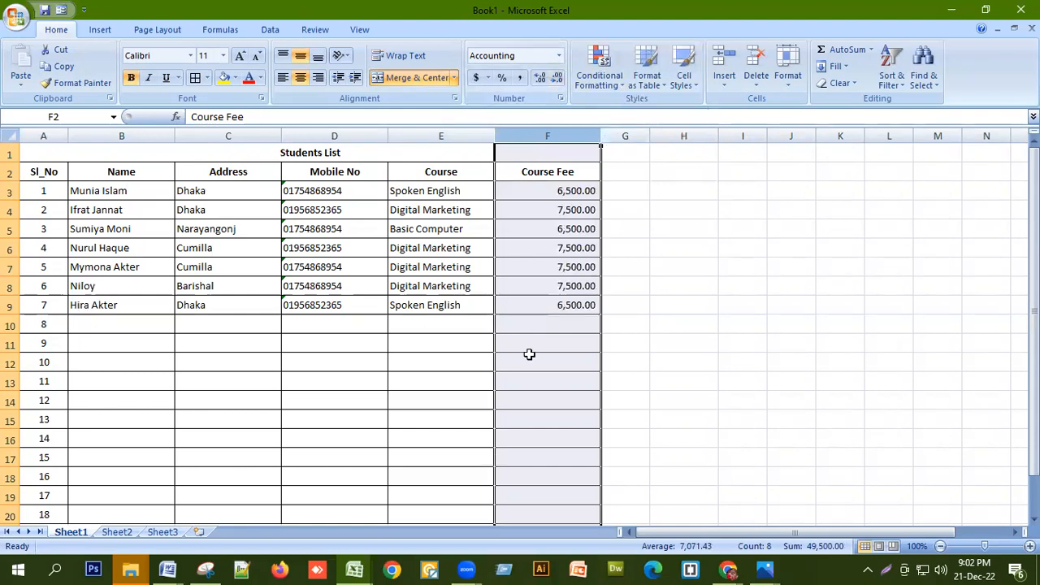
pyautogui.click(672, 177)
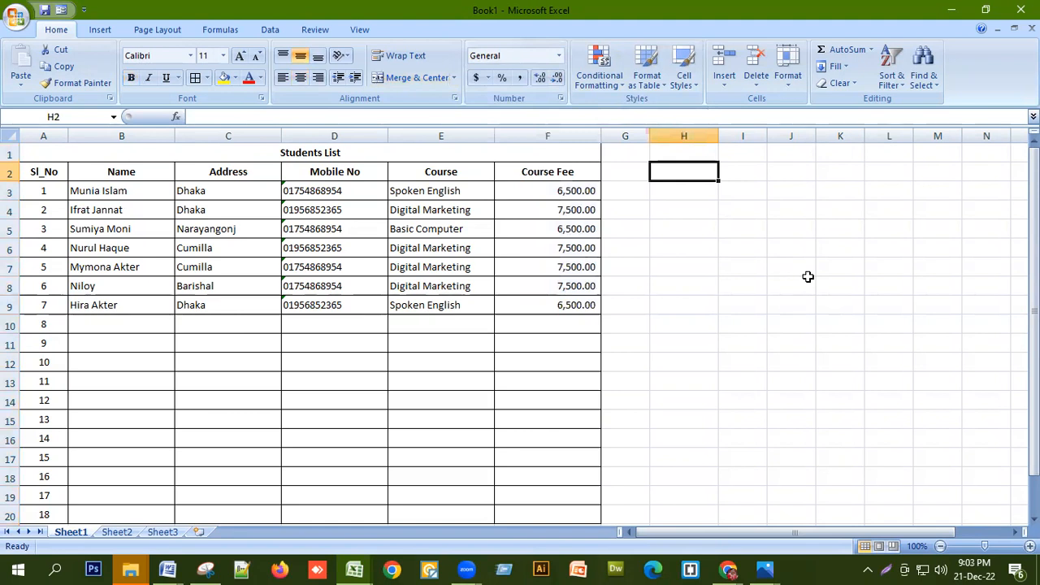
# Fill H2:H17 with the series 1000, 2000 up to 16000
pyautogui.write('1000')
pyautogui.press('Return')
pyautogui.write('2000')
pyautogui.press('Return')
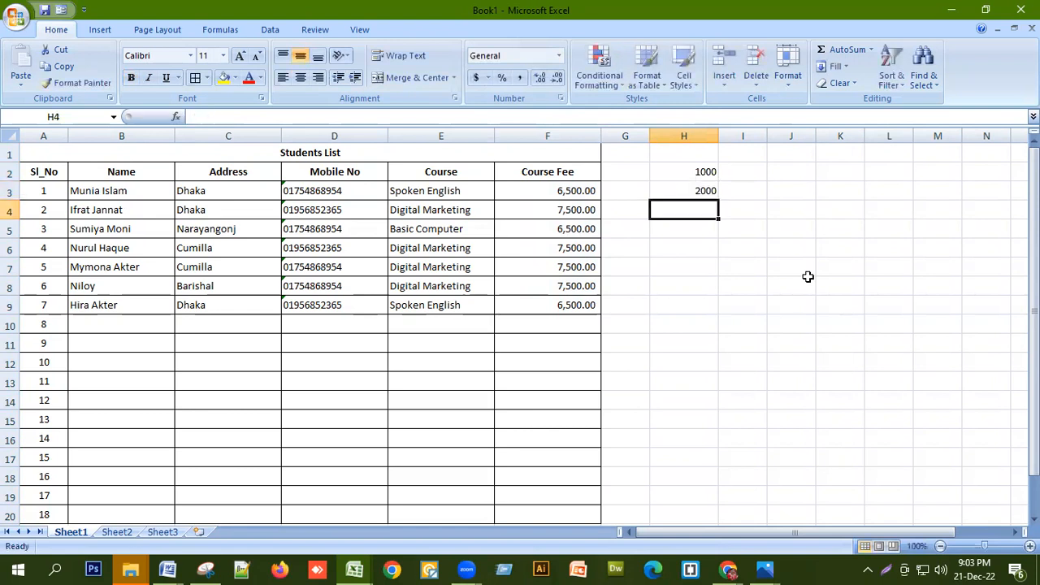
pyautogui.moveTo(684, 173); pyautogui.dragTo(712, 475)
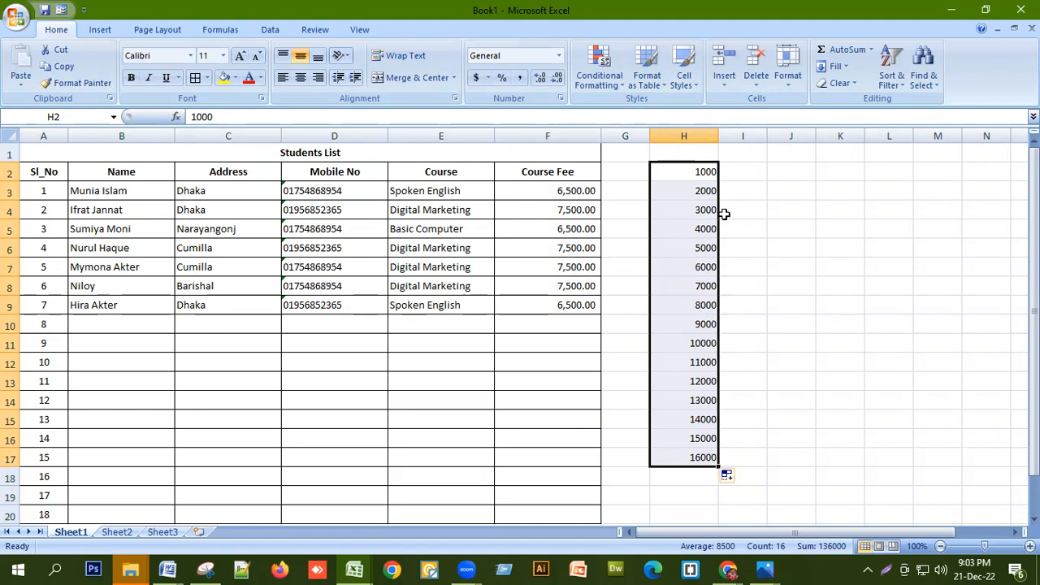
# Fill I2:I17 with the series 5, 10 up to 80
pyautogui.click(734, 170)
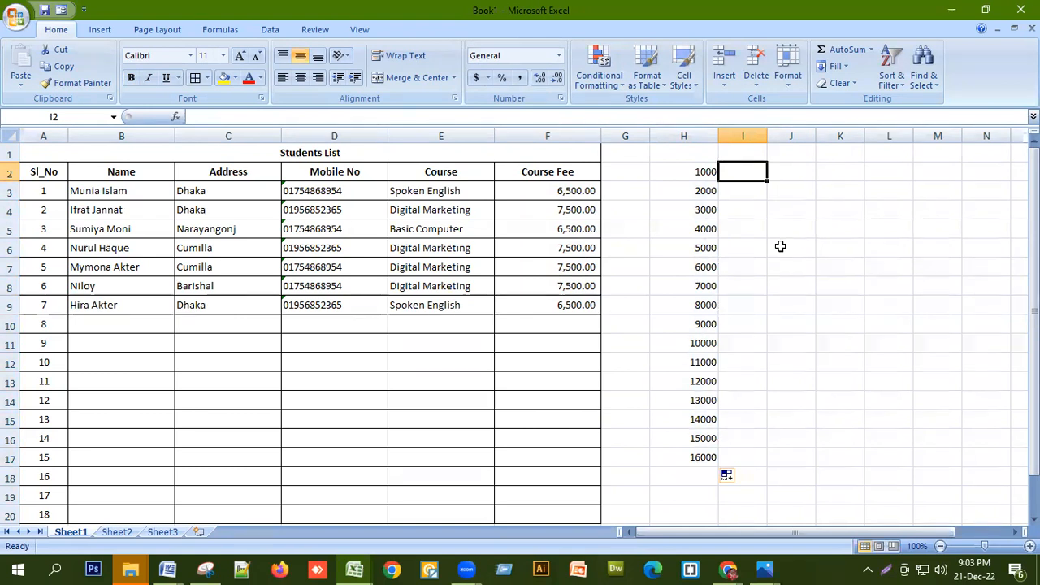
pyautogui.write('5')
pyautogui.press('Return')
pyautogui.write('10')
pyautogui.press('Return')
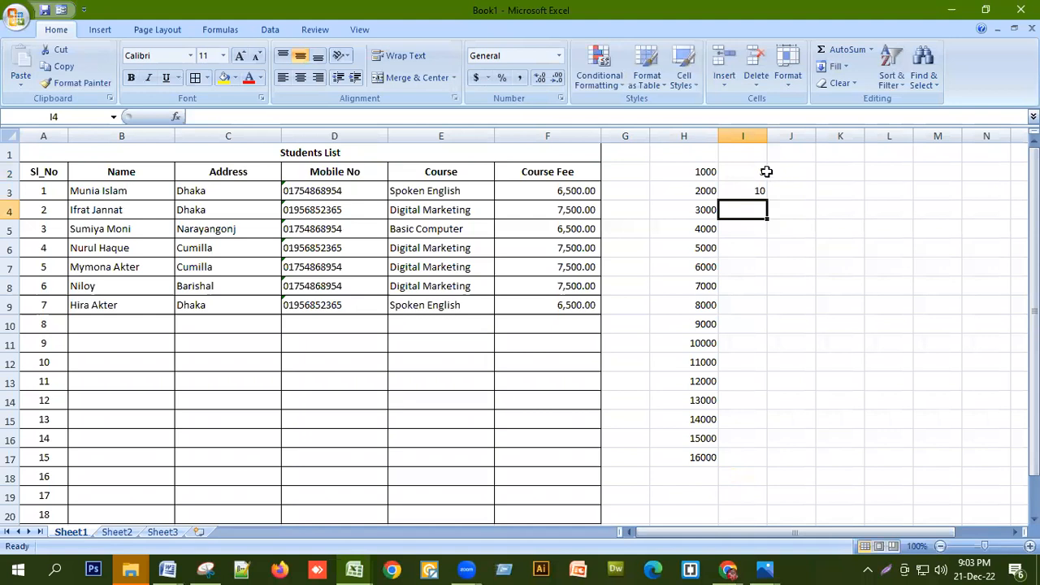
pyautogui.click(760, 169)
pyautogui.moveTo(760, 178); pyautogui.dragTo(733, 464)
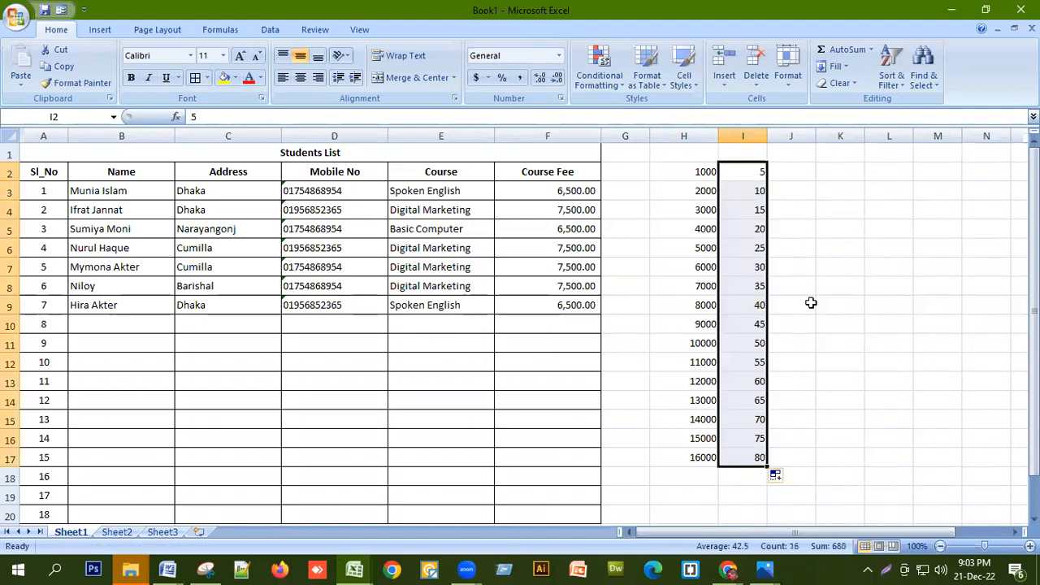
# Fill J2:J17 with the series 2, 4 up to 32
pyautogui.click(798, 172)
pyautogui.write('2')
pyautogui.press('Return')
pyautogui.write('4')
pyautogui.press('Return')
pyautogui.moveTo(798, 169); pyautogui.dragTo(790, 460)
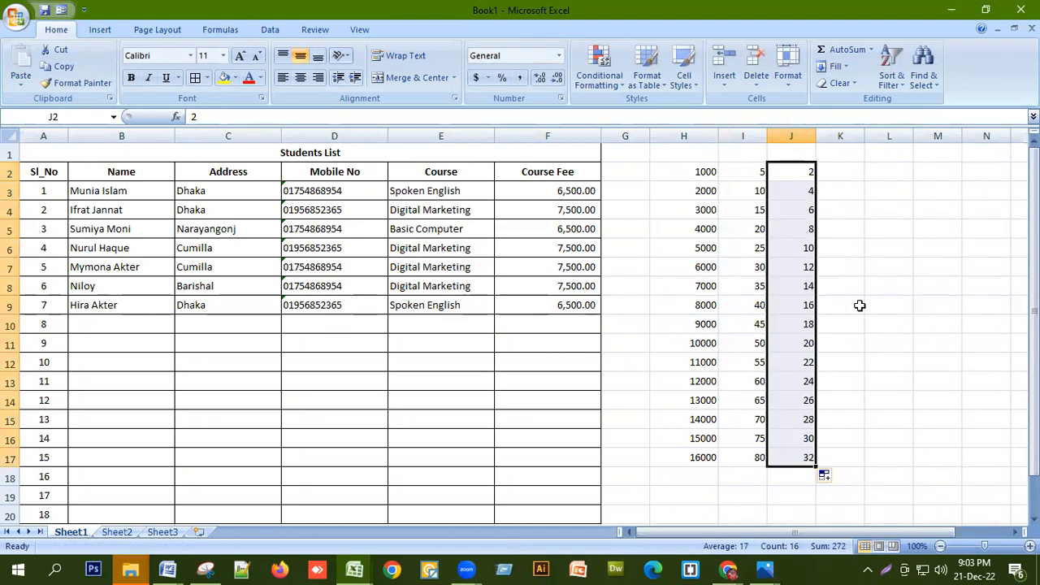
pyautogui.click(841, 177)
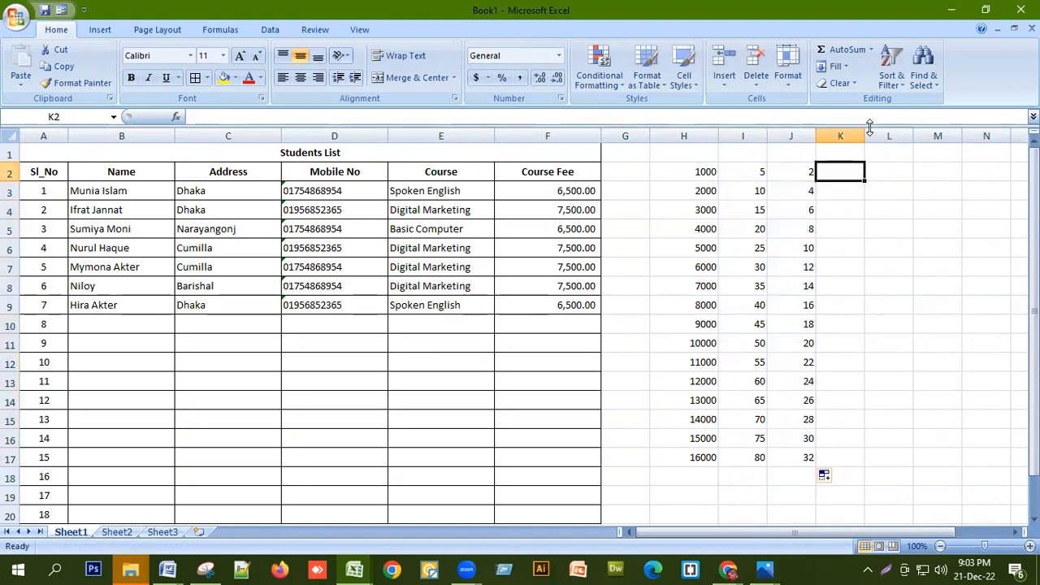
# Widen column K and autofill month names from January down to K17
pyautogui.moveTo(867, 130); pyautogui.dragTo(878, 130)
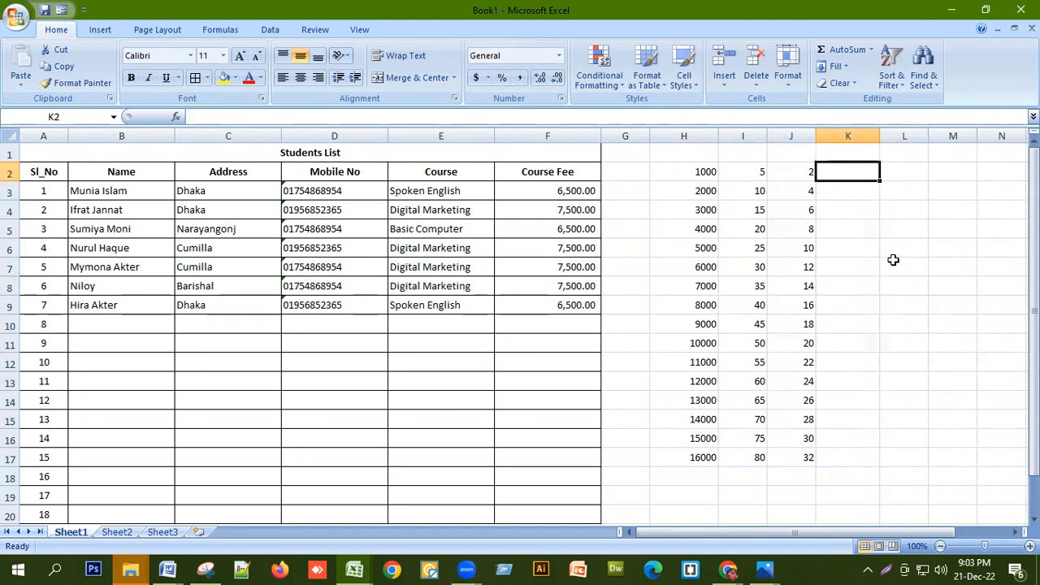
pyautogui.write('Jan')
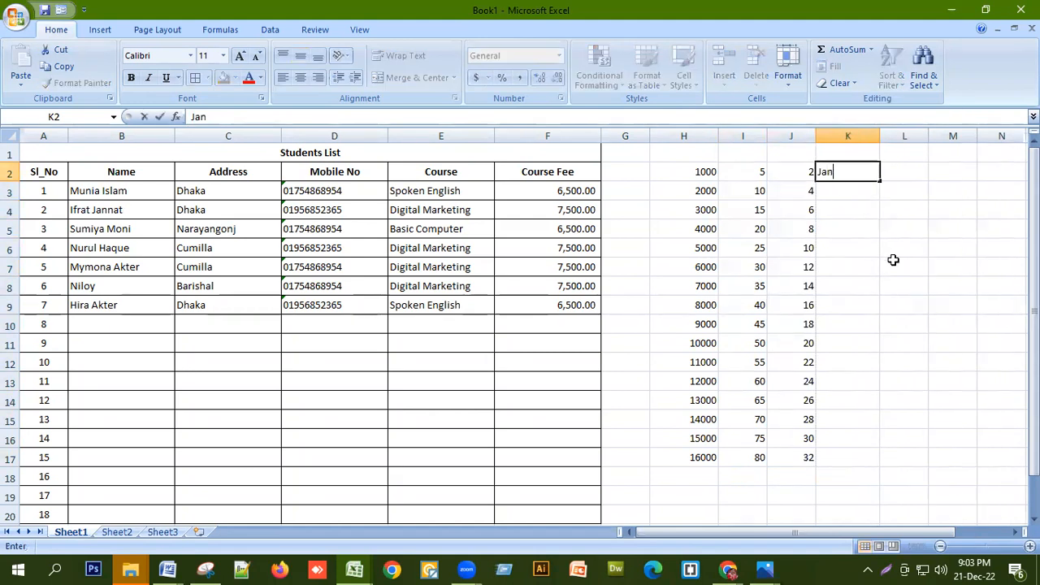
pyautogui.write('uary')
pyautogui.press('Return')
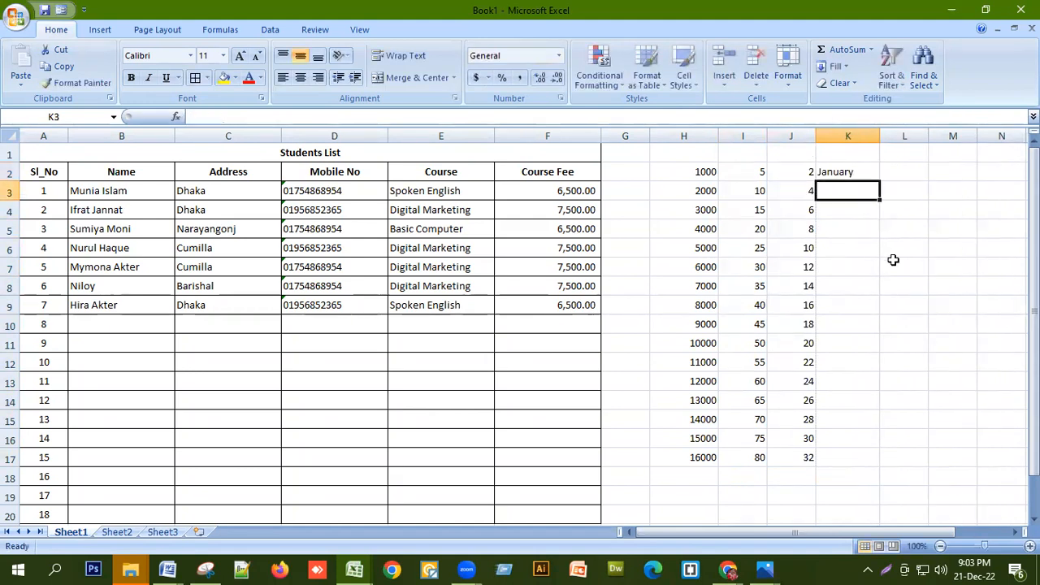
pyautogui.click(856, 167)
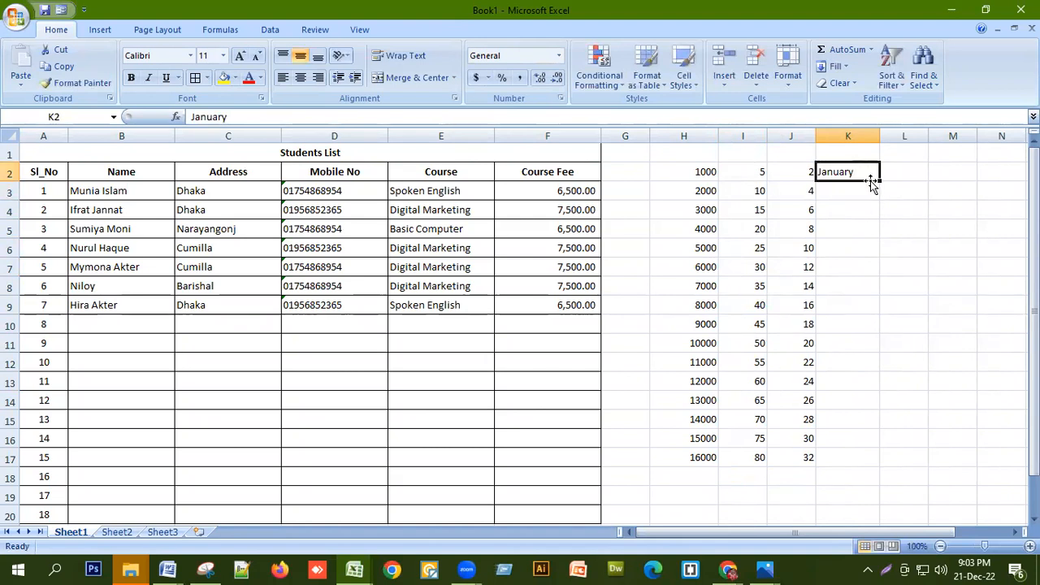
pyautogui.moveTo(880, 179); pyautogui.dragTo(866, 462)
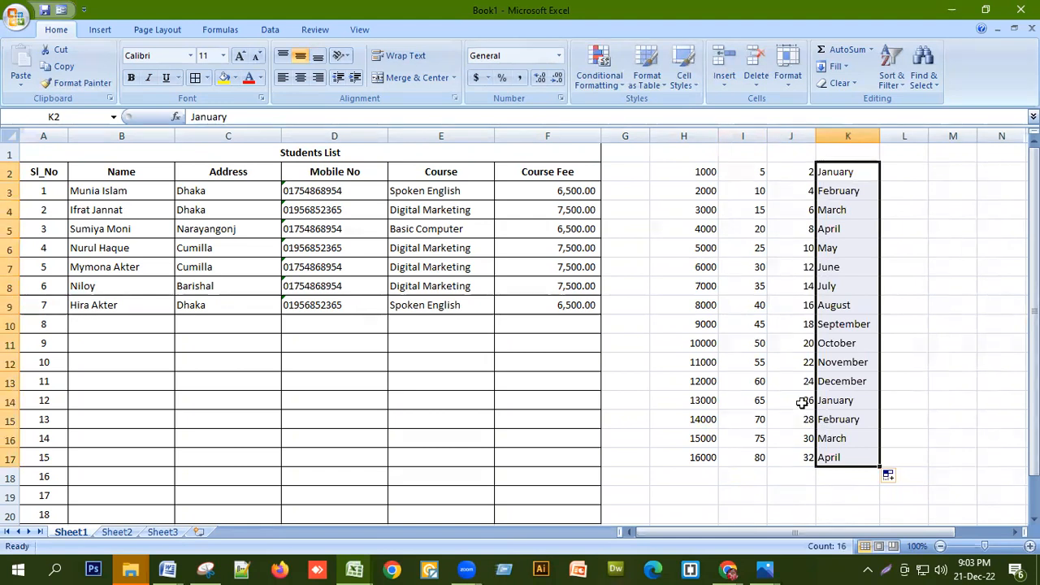
# Autofill weekday names starting from Saturday in L2 down to L17
pyautogui.click(919, 176)
pyautogui.write('S')
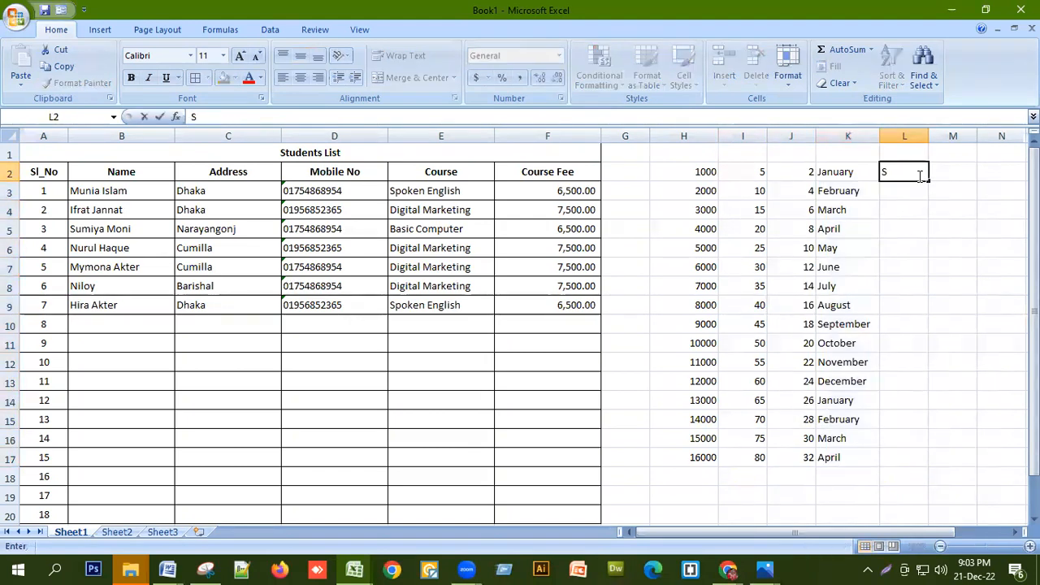
pyautogui.write('aturday')
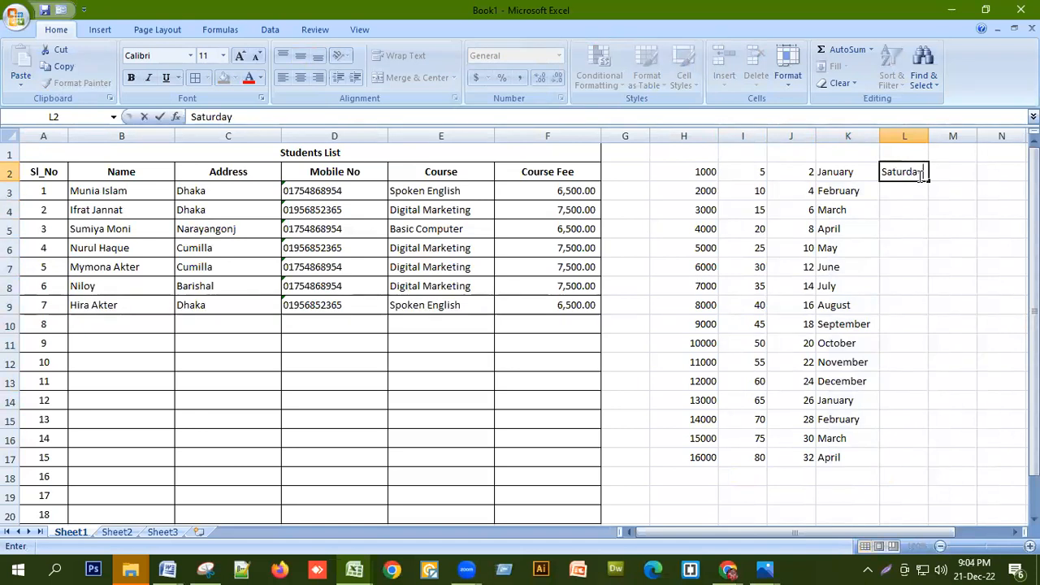
pyautogui.press('Return')
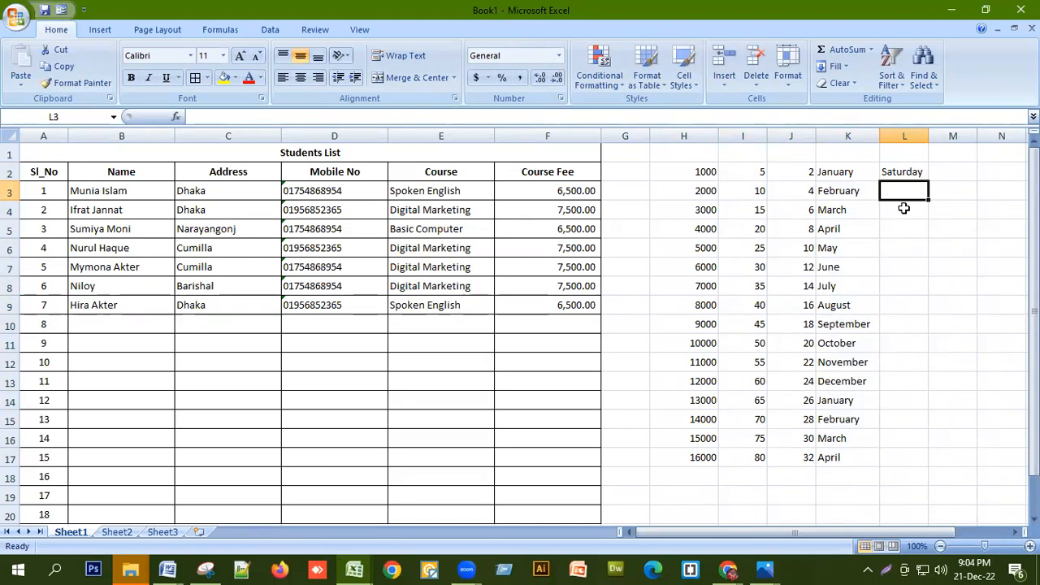
pyautogui.click(921, 171)
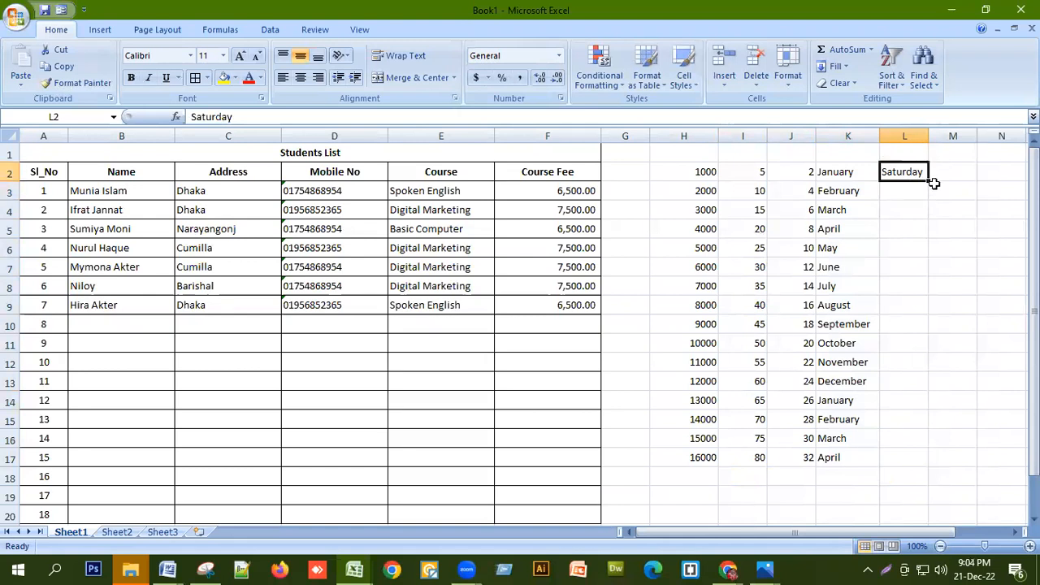
pyautogui.moveTo(928, 181); pyautogui.dragTo(891, 457)
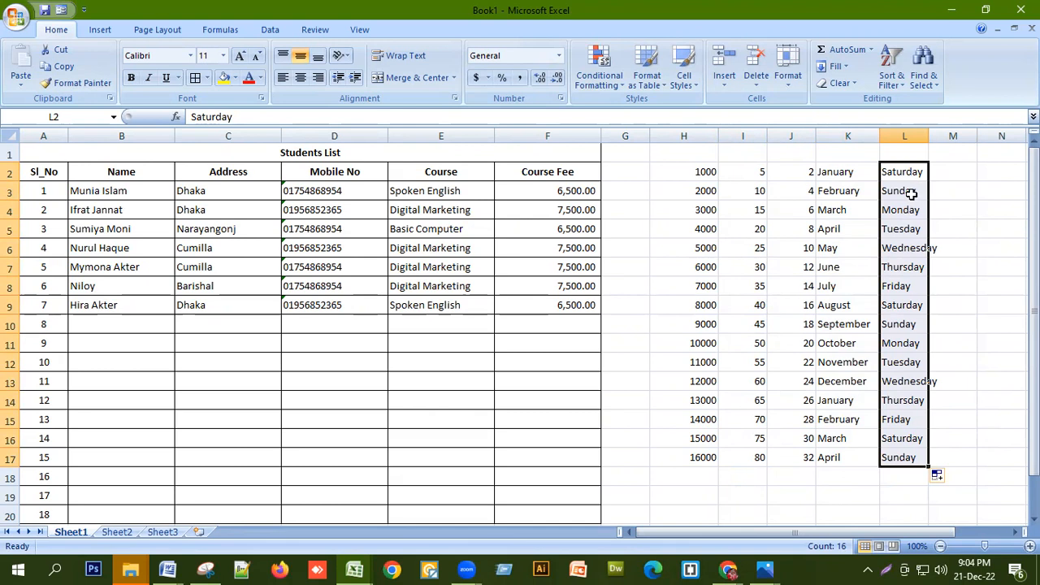
pyautogui.moveTo(909, 171); pyautogui.dragTo(926, 468)
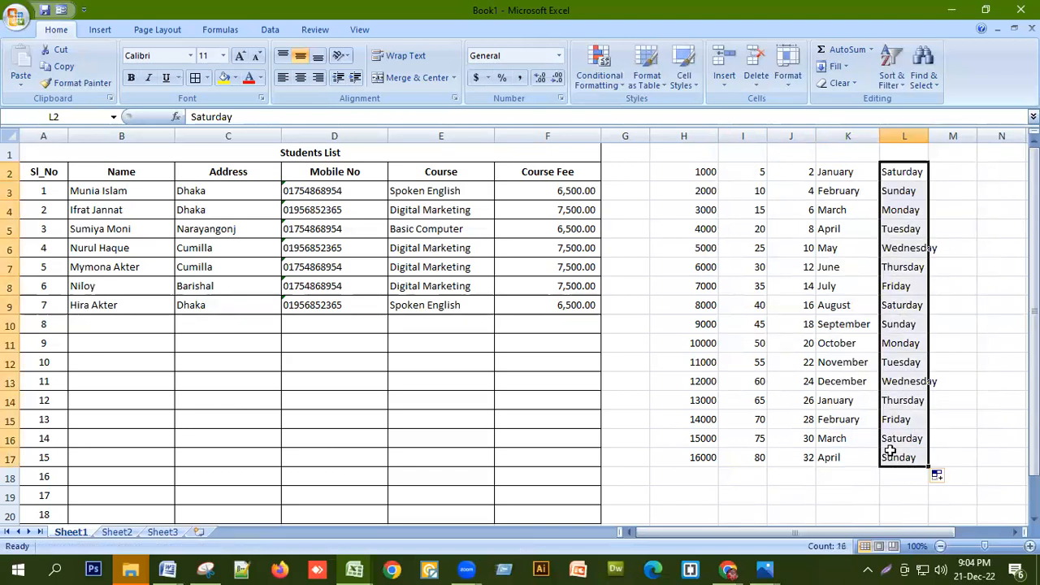
# Apply Percent Style to the whole of column G
pyautogui.click(634, 168)
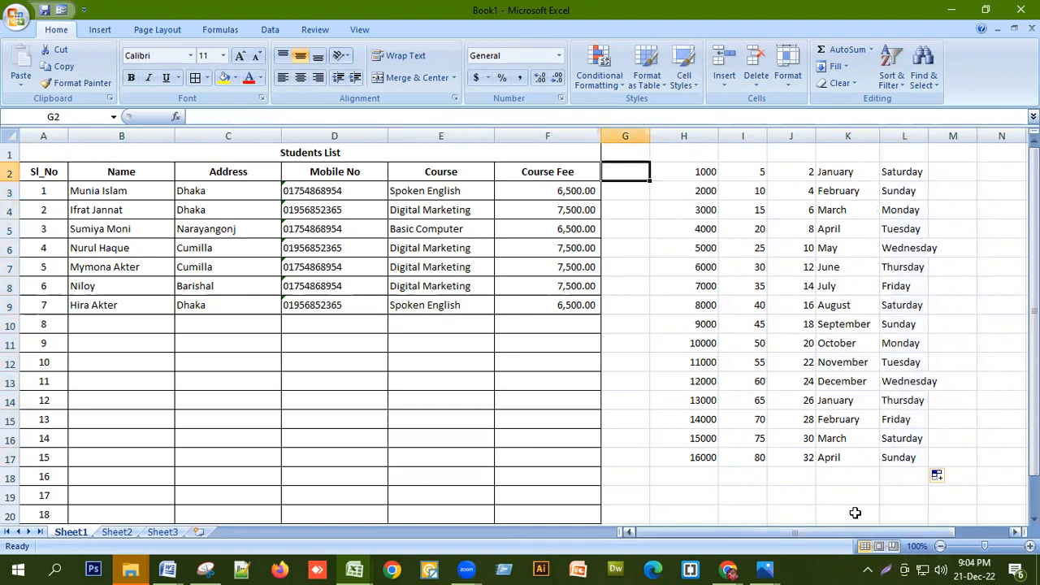
pyautogui.click(634, 131)
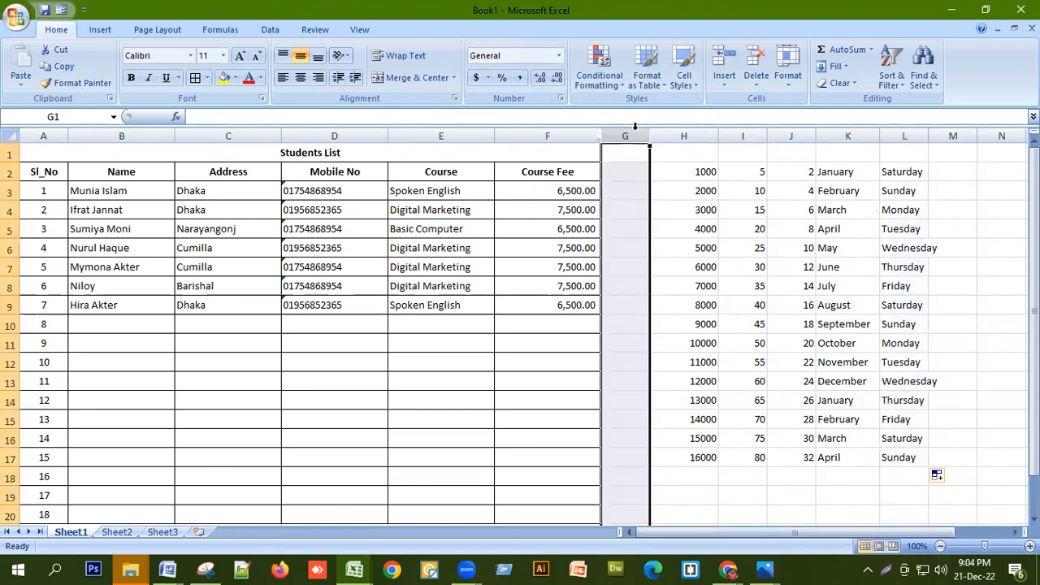
pyautogui.click(502, 79)
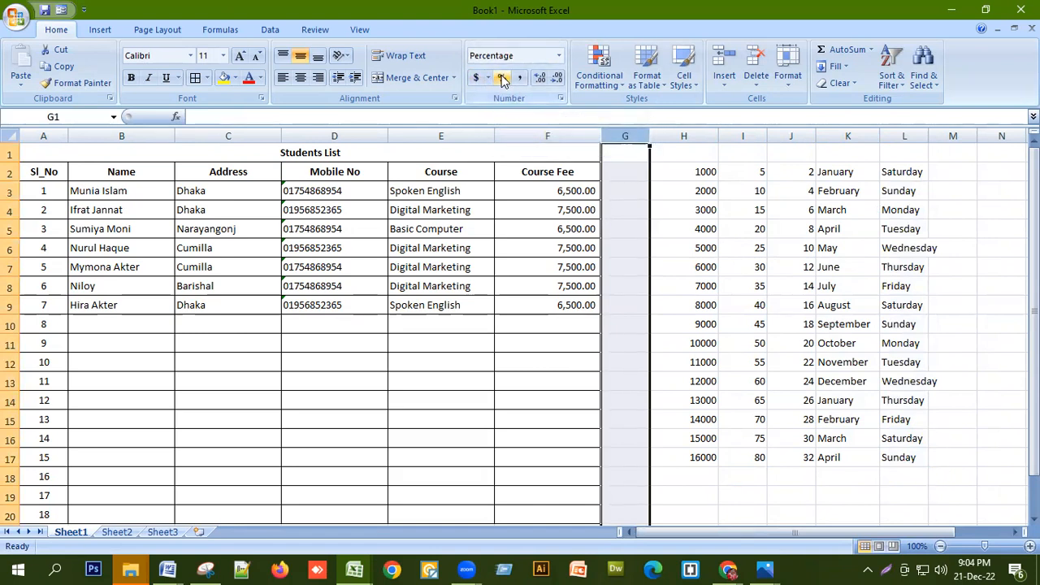
pyautogui.click(617, 190)
# Enter 10%, 20% and 30% in G2:G4
pyautogui.click(630, 172)
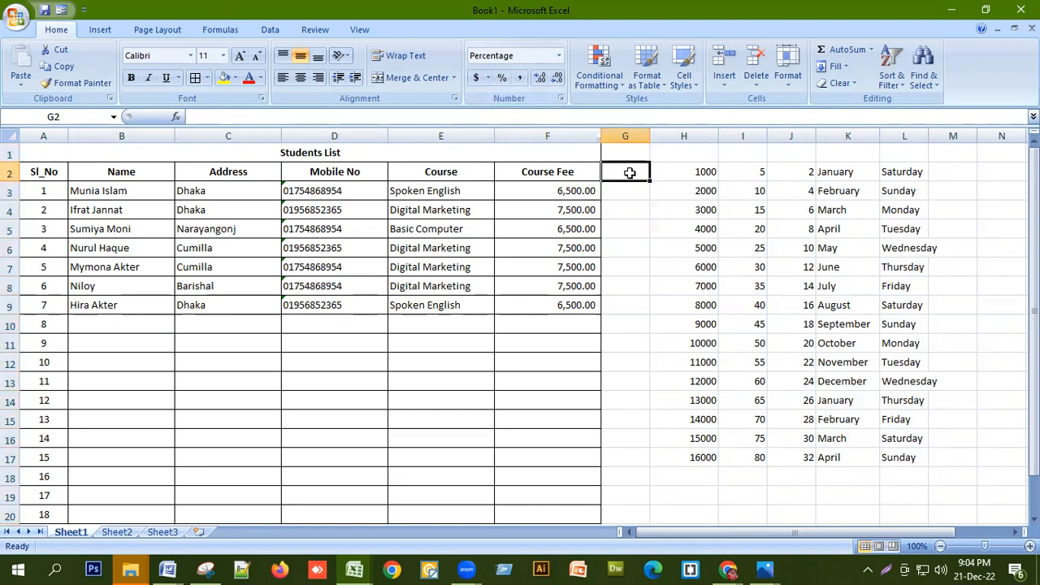
pyautogui.write('10')
pyautogui.press('Return')
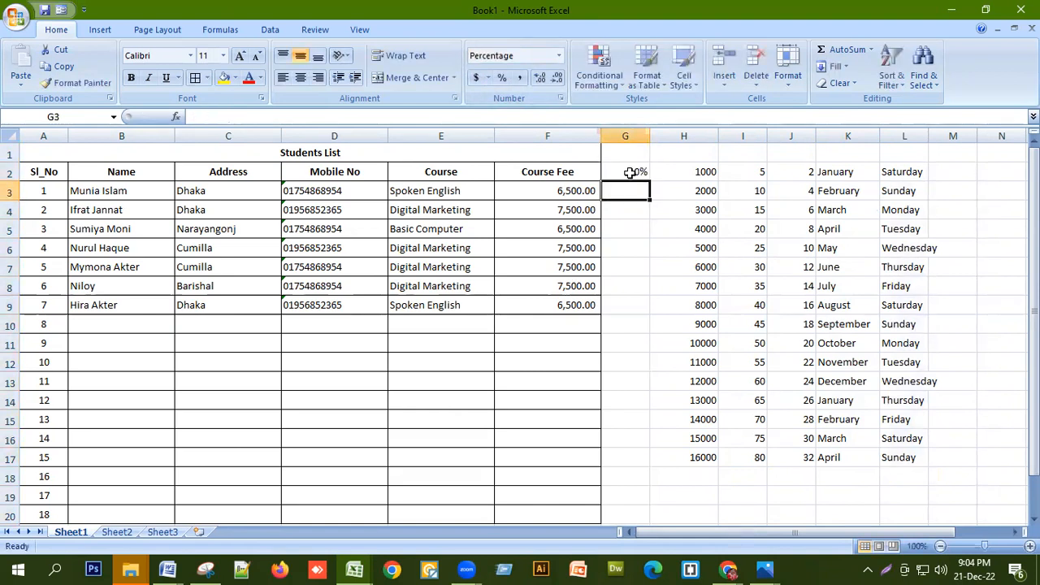
pyautogui.write('20')
pyautogui.press('Return')
pyautogui.write('30')
pyautogui.press('Return')
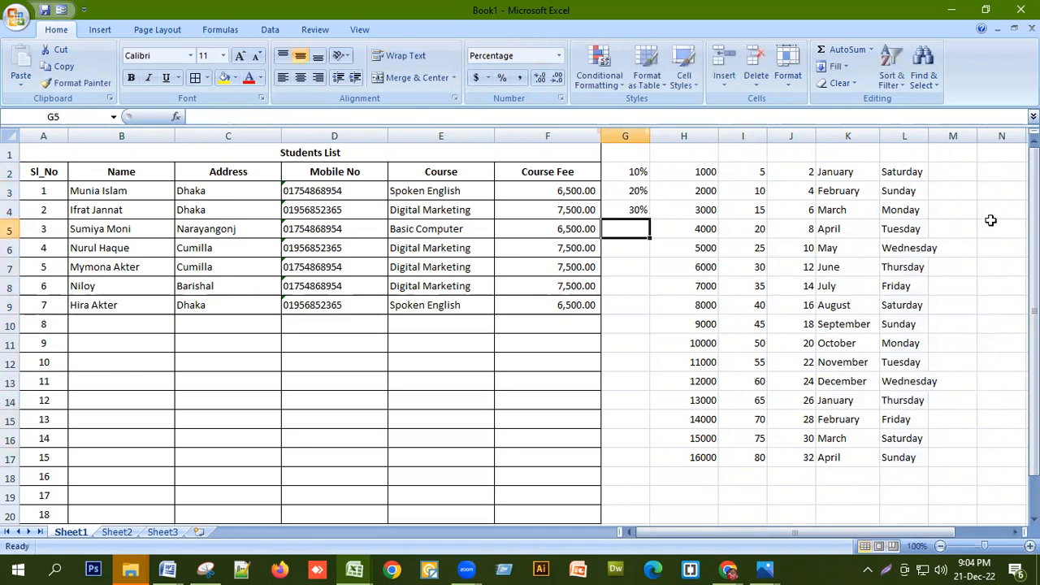
# Format column M as Accounting with English (United States) dollars
pyautogui.click(952, 134)
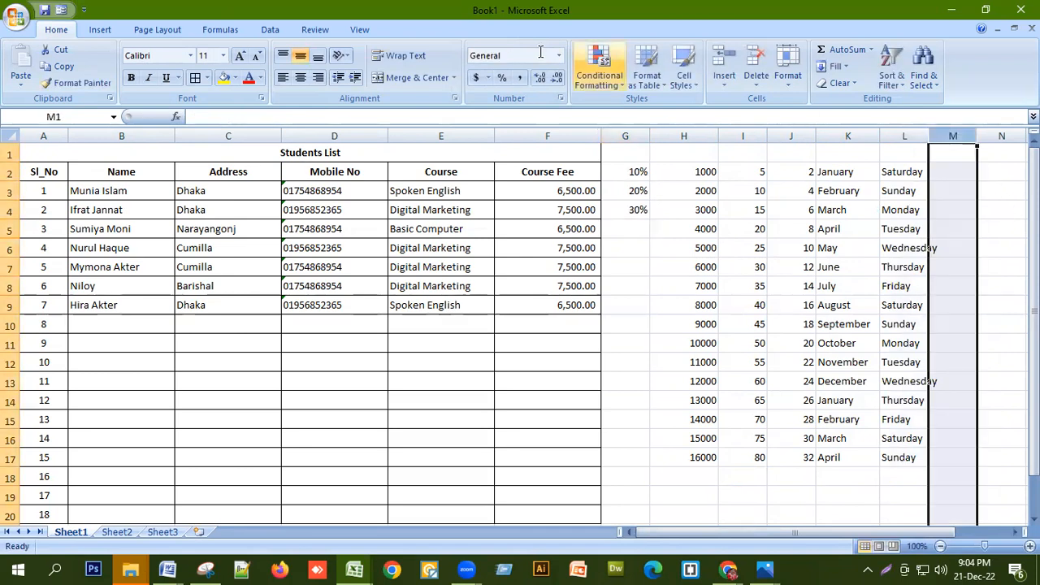
pyautogui.click(488, 78)
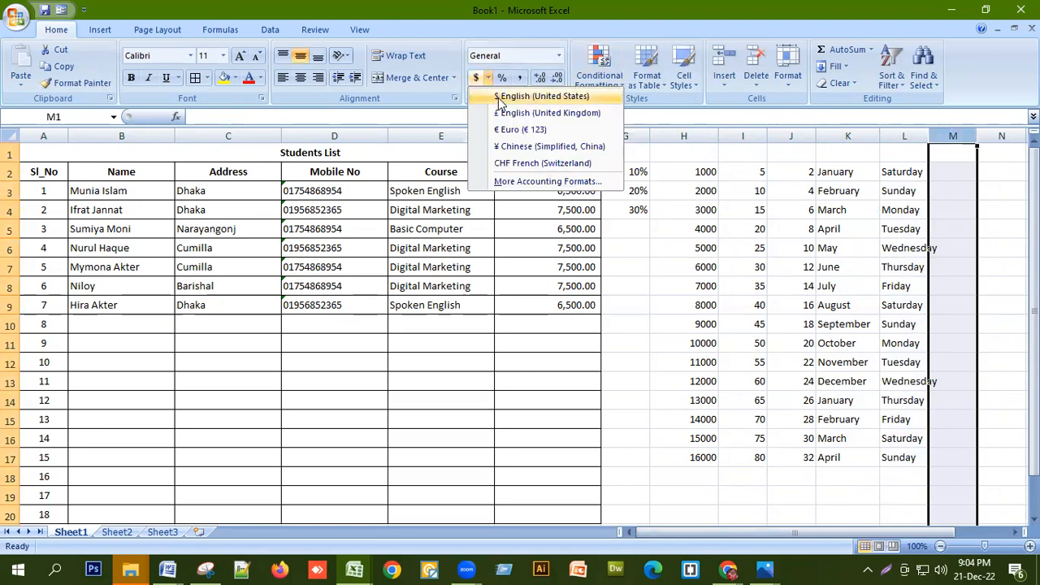
pyautogui.click(528, 93)
# Enter 500 in M2 and 20 in M10, shown as $ 500.00 and $ 20.00
pyautogui.click(945, 174)
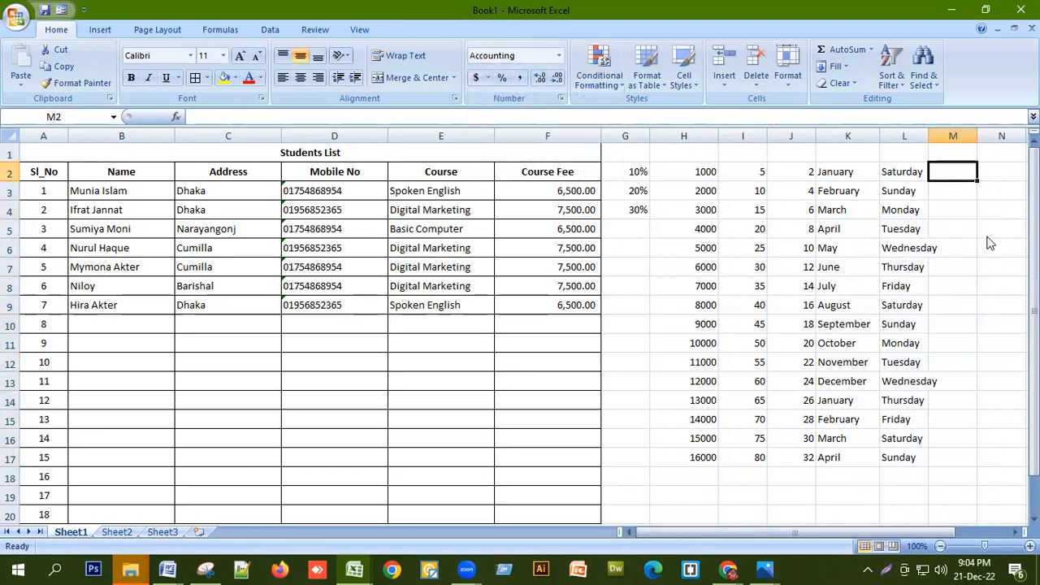
pyautogui.write('500')
pyautogui.press('Return')
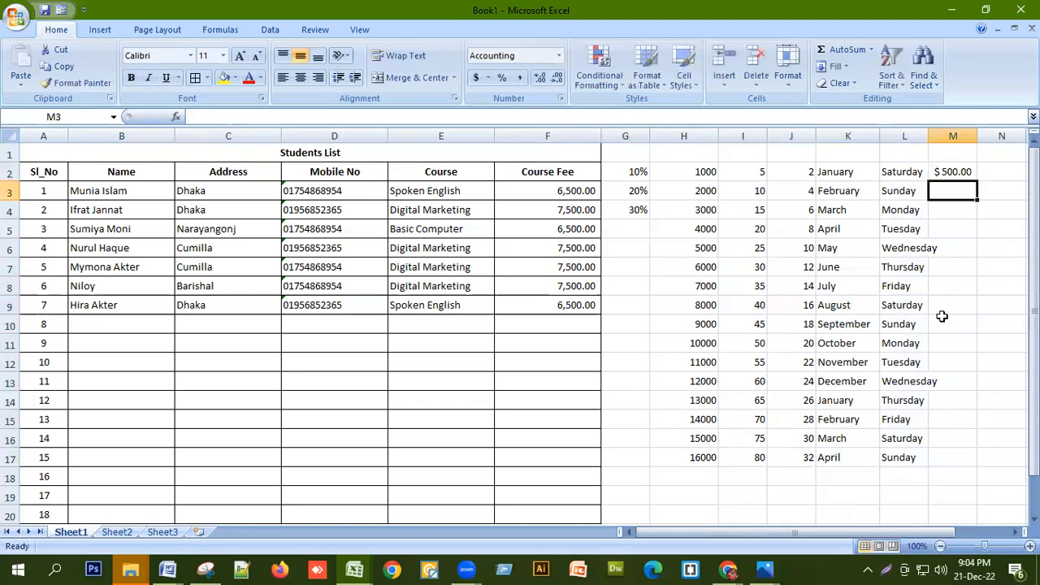
pyautogui.click(952, 324)
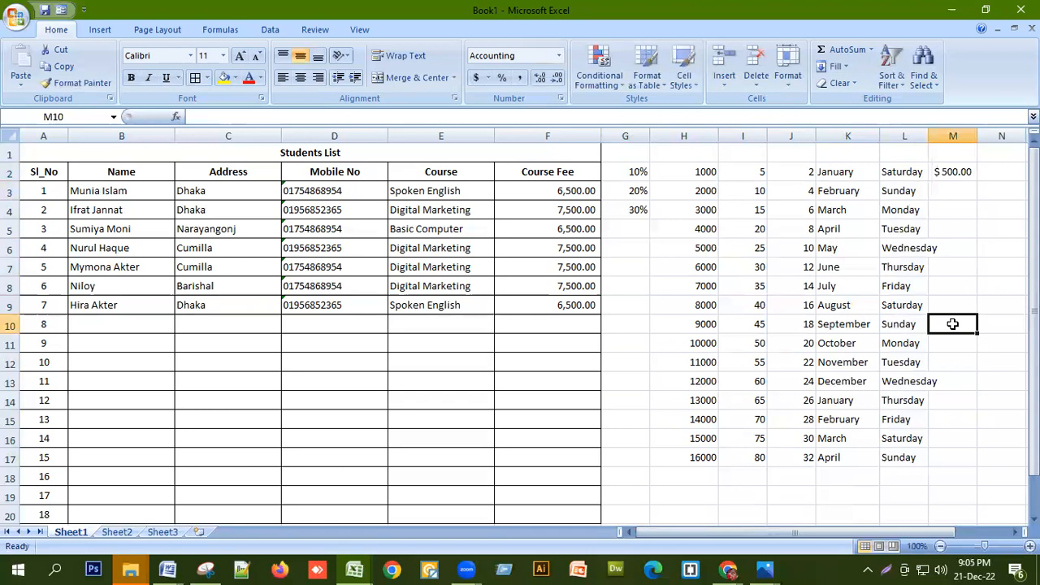
pyautogui.write('20')
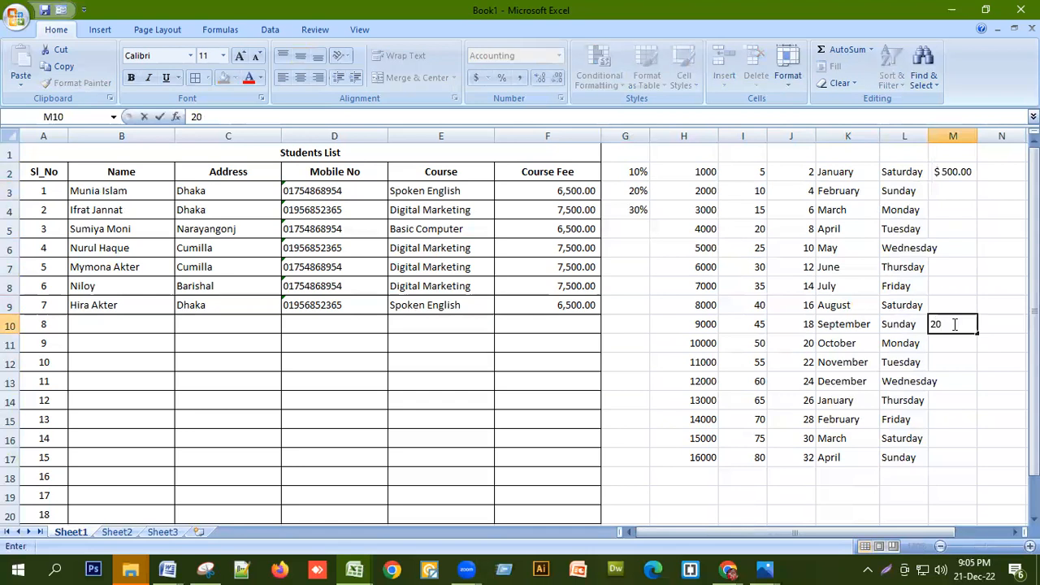
pyautogui.press('Return')
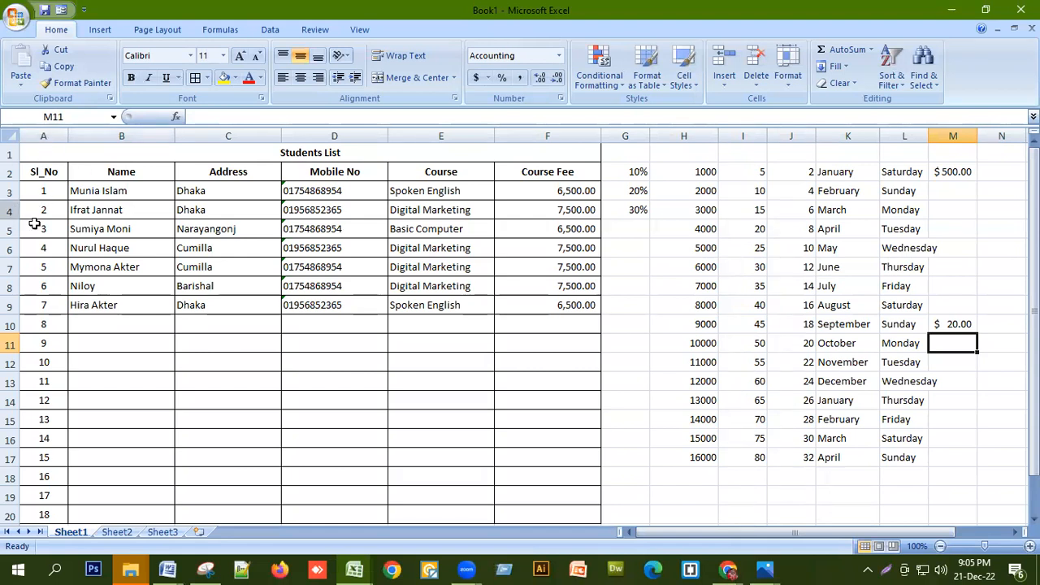
pyautogui.click(209, 286)
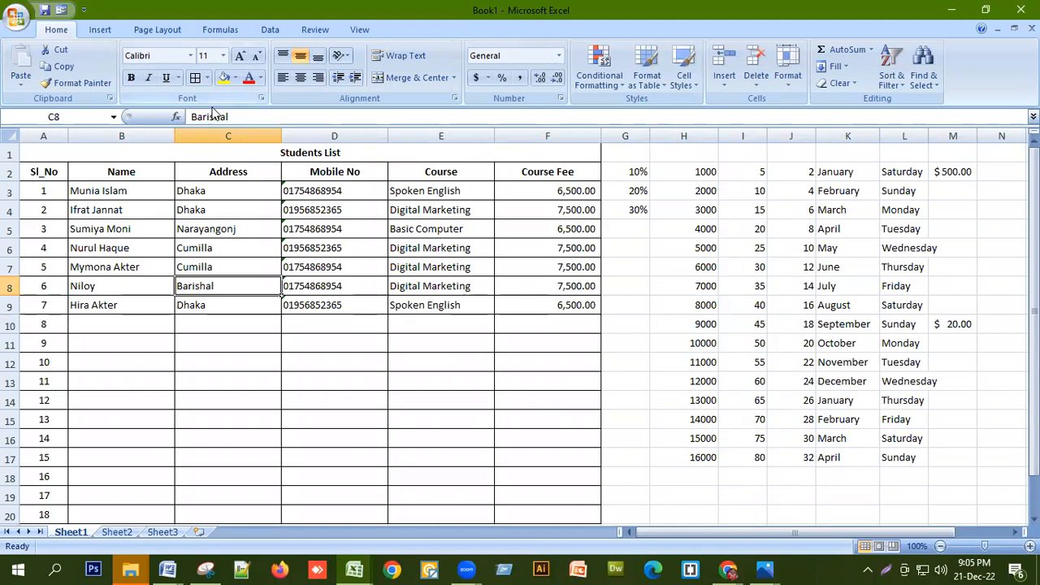
pyautogui.click(96, 120)
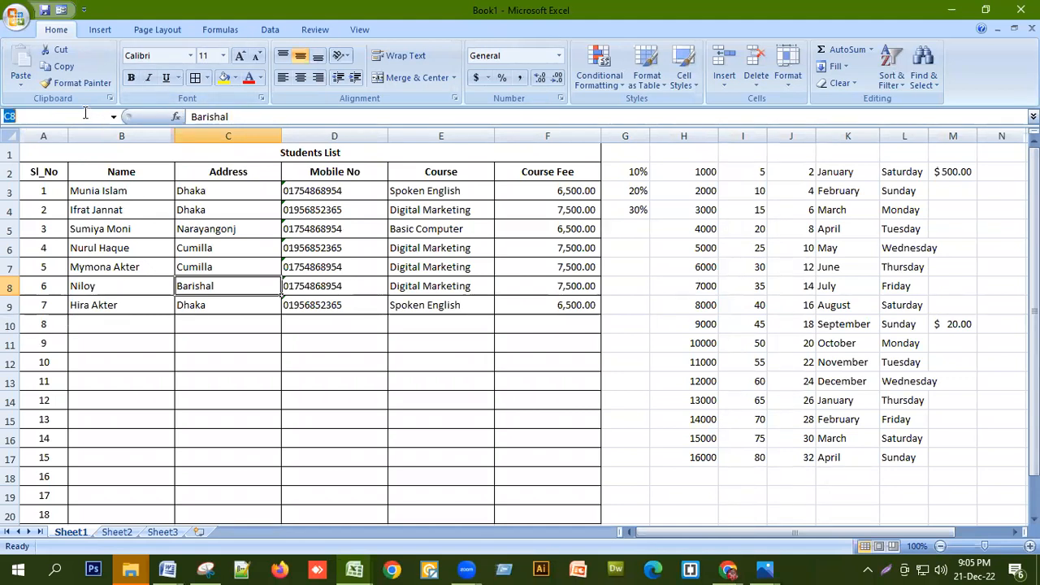
pyautogui.click(233, 118)
pyautogui.click(280, 294)
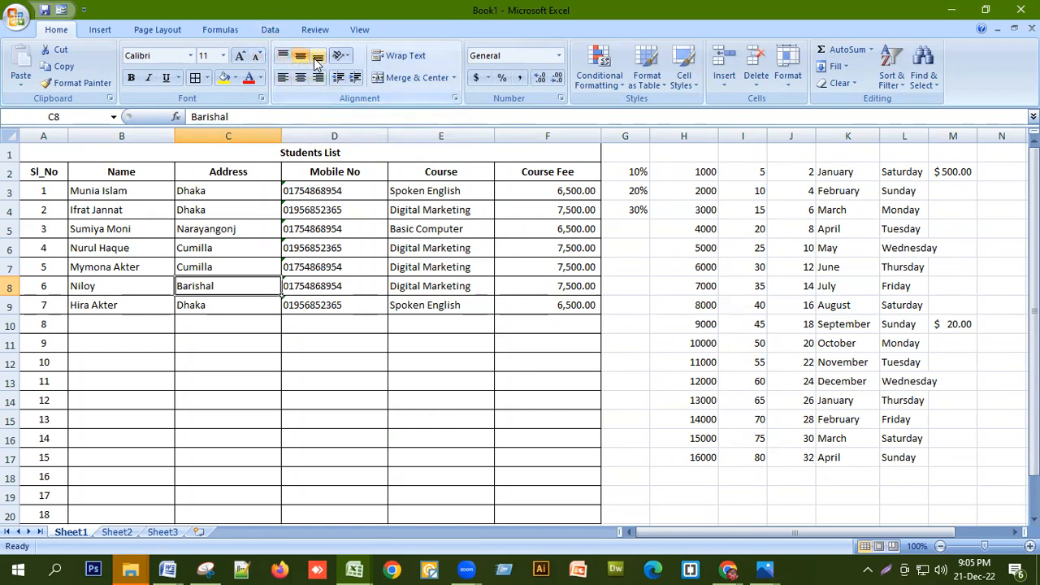
pyautogui.click(302, 58)
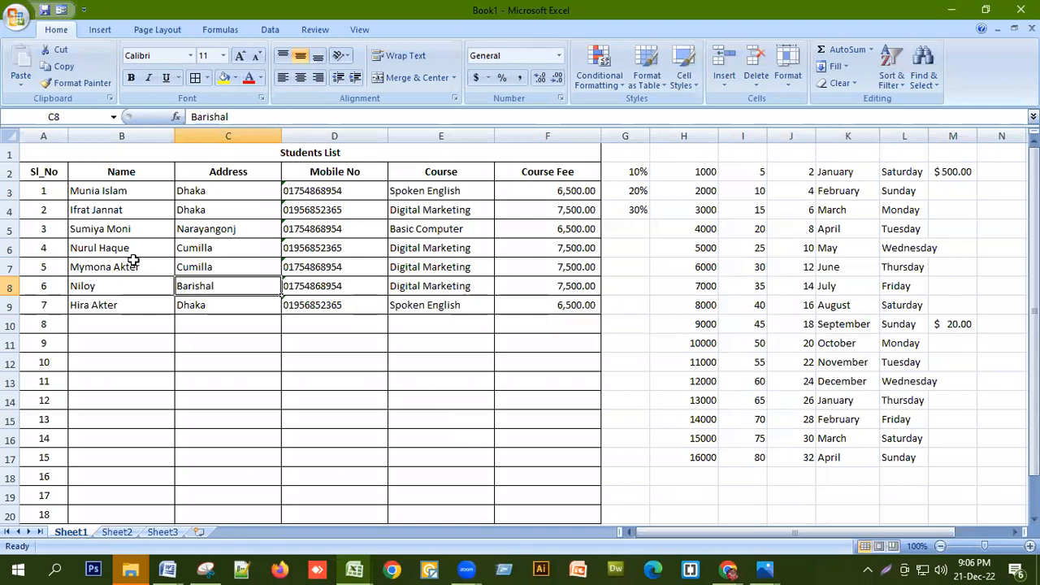
# Delete the empty rows from row 10 downward below the student list
pyautogui.moveTo(10, 323); pyautogui.dragTo(10, 500)
pyautogui.rightClick(12, 398)
pyautogui.click(46, 302)
pyautogui.click(378, 305)
# Copy the 10% in G2 down to G9 for every student
pyautogui.scroll(1, 378, 306)
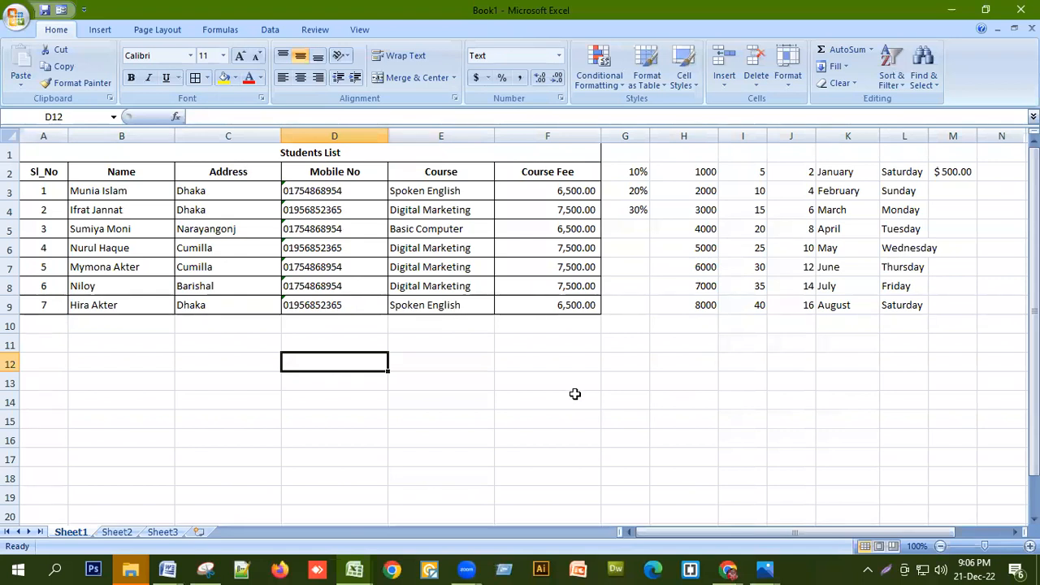
pyautogui.moveTo(628, 198); pyautogui.dragTo(652, 313)
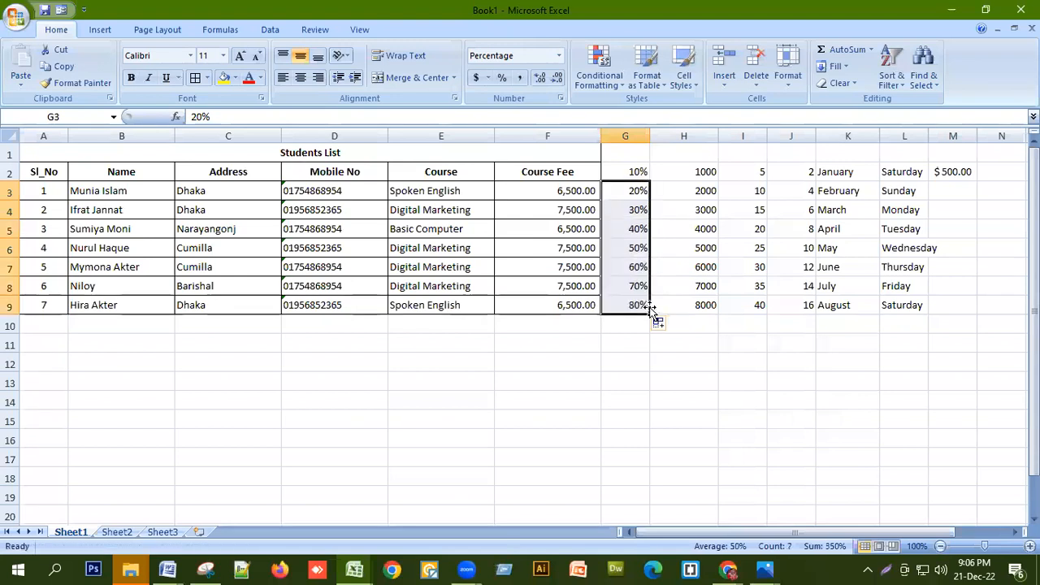
pyautogui.click(638, 171)
pyautogui.moveTo(649, 178); pyautogui.dragTo(650, 313)
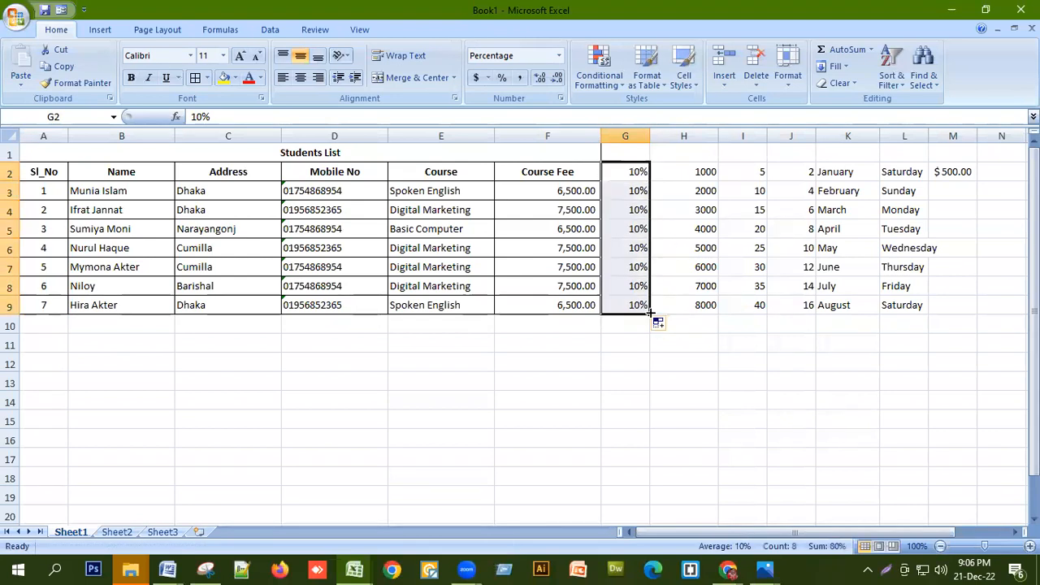
pyautogui.click(643, 374)
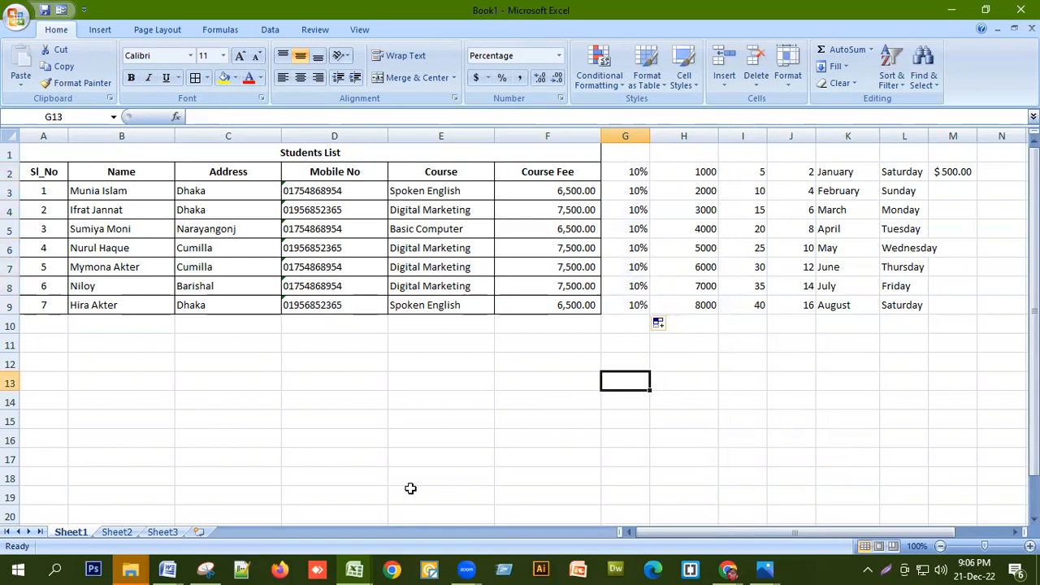